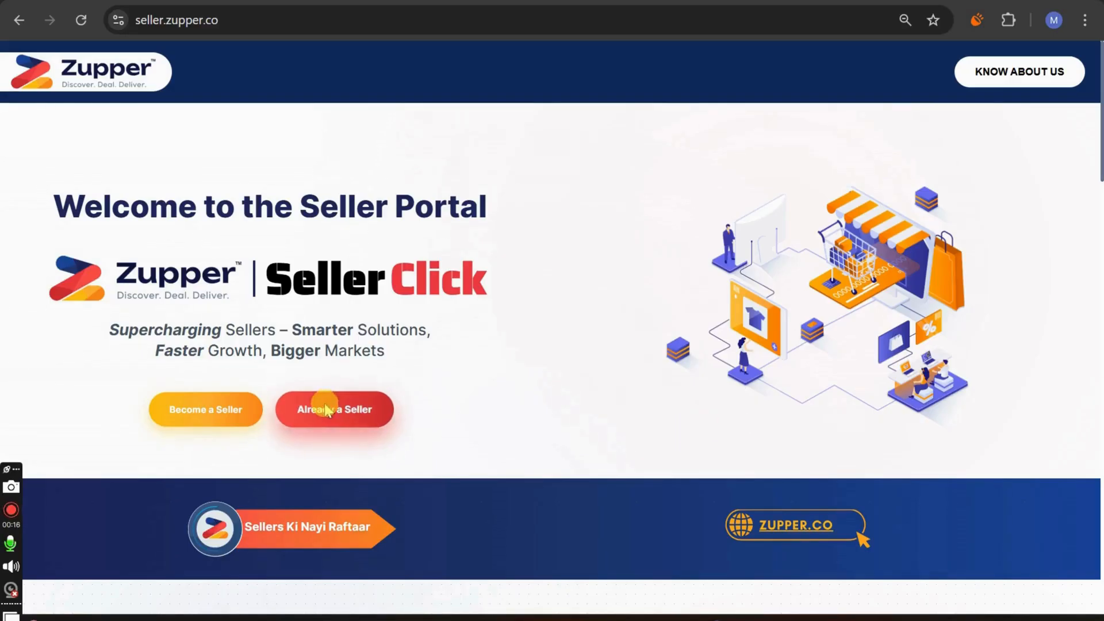
Step: Log in to the existing seller account with the saved credentials and open the page for adding a product
click(339, 415)
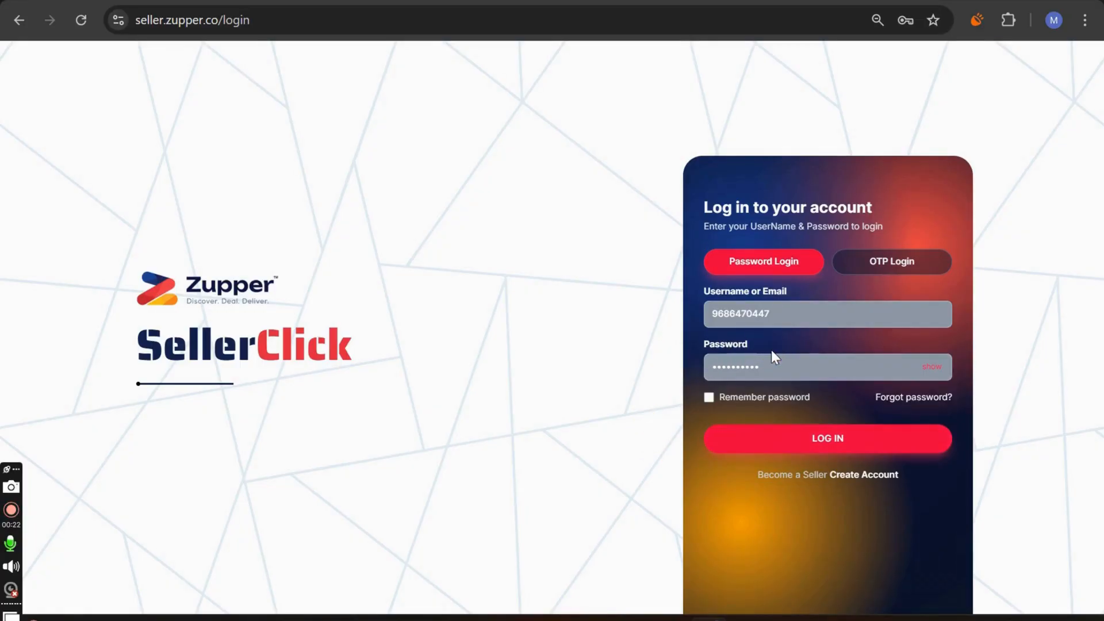
click(870, 438)
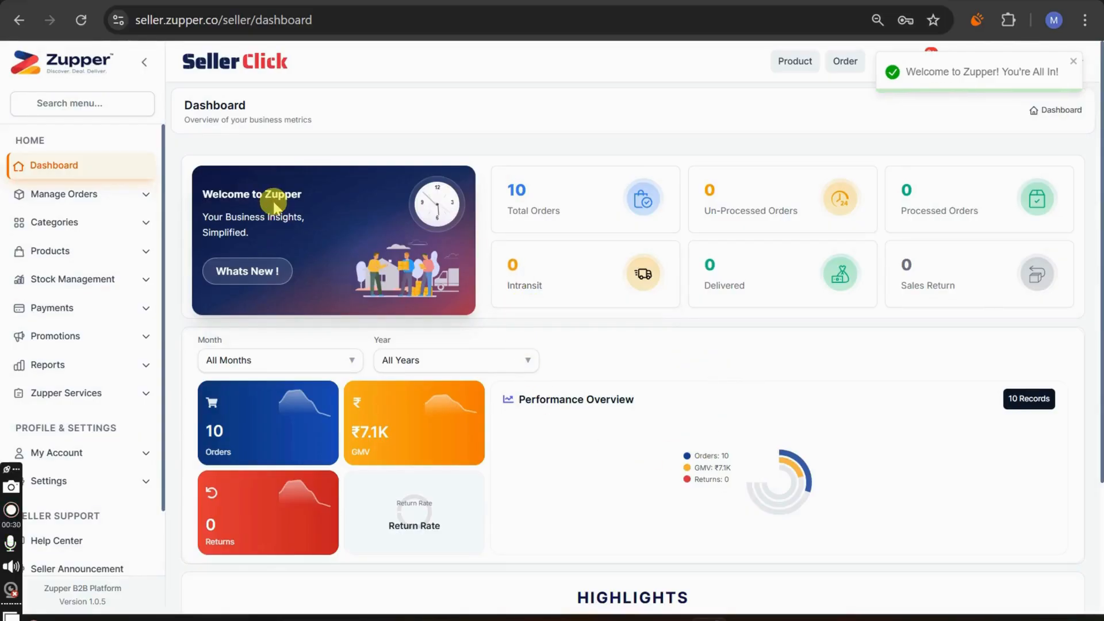
click(151, 253)
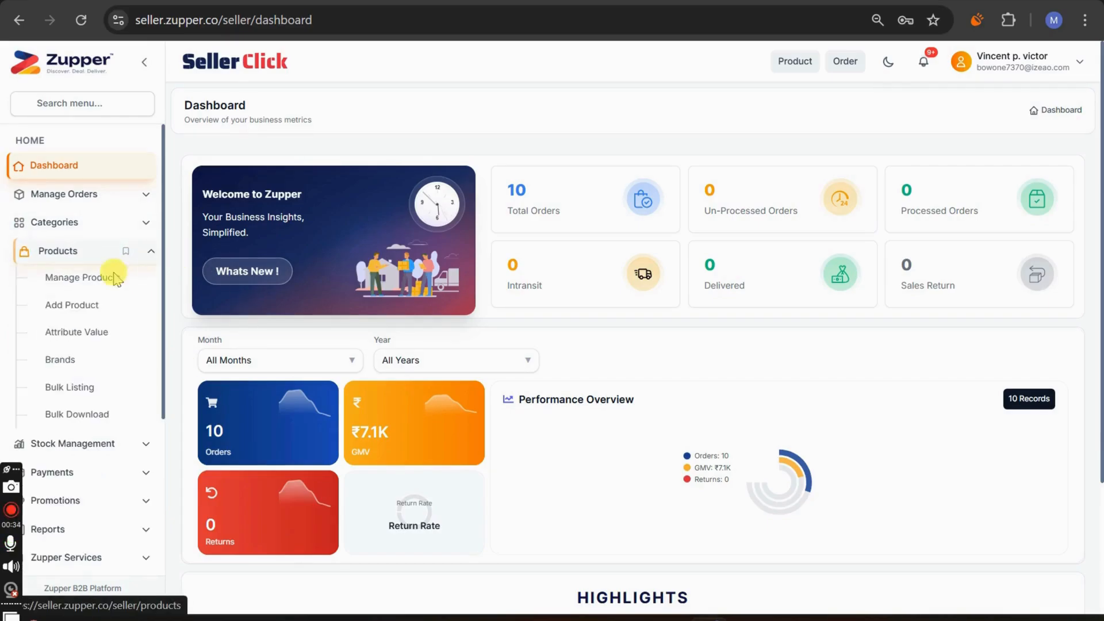
click(86, 305)
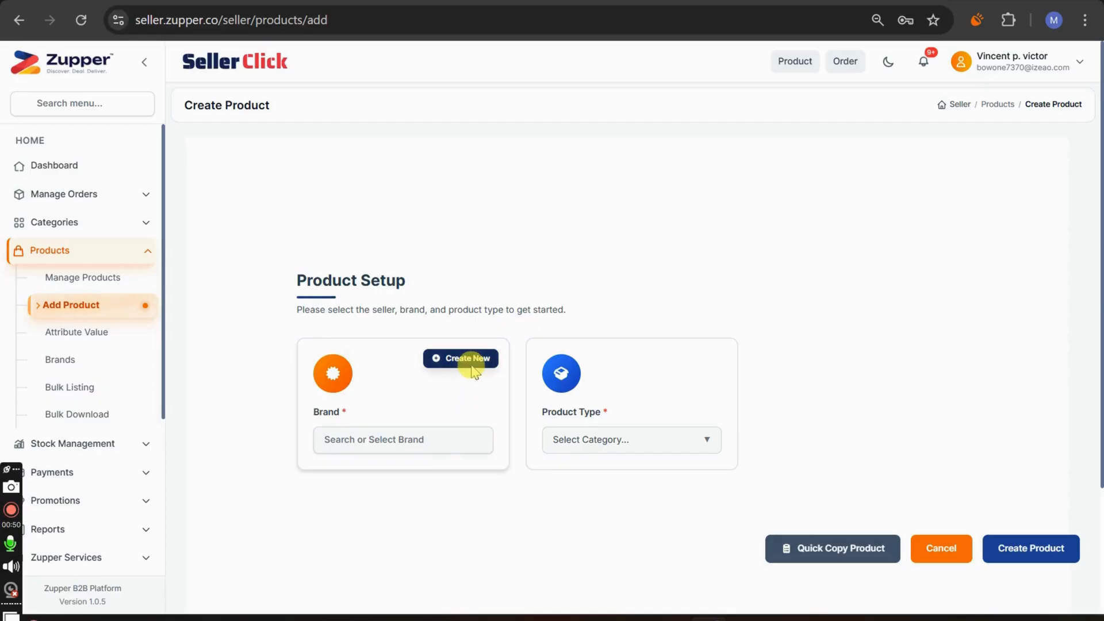
Step: Set the brand to Vellora and the product type to Apparels, and start creating the product
click(429, 443)
text(v)
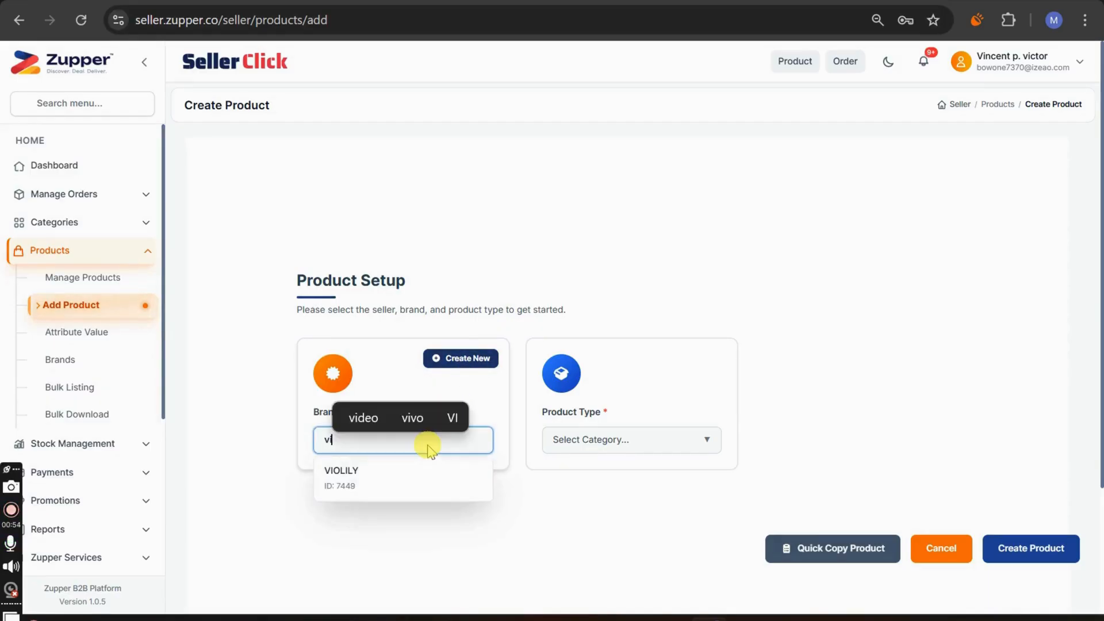
text(e)
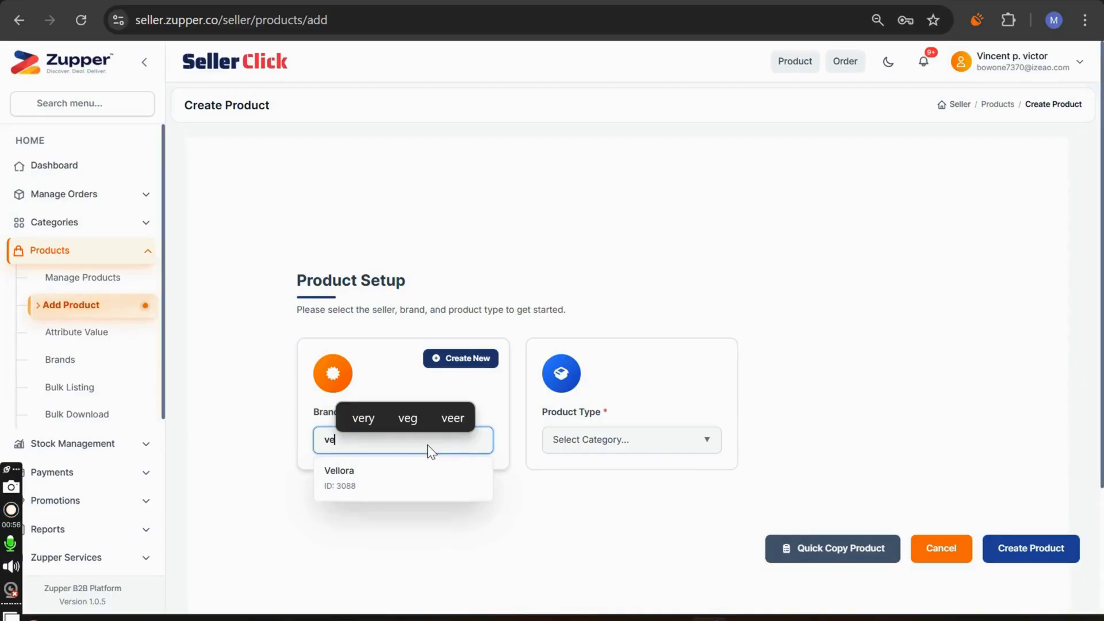
click(406, 487)
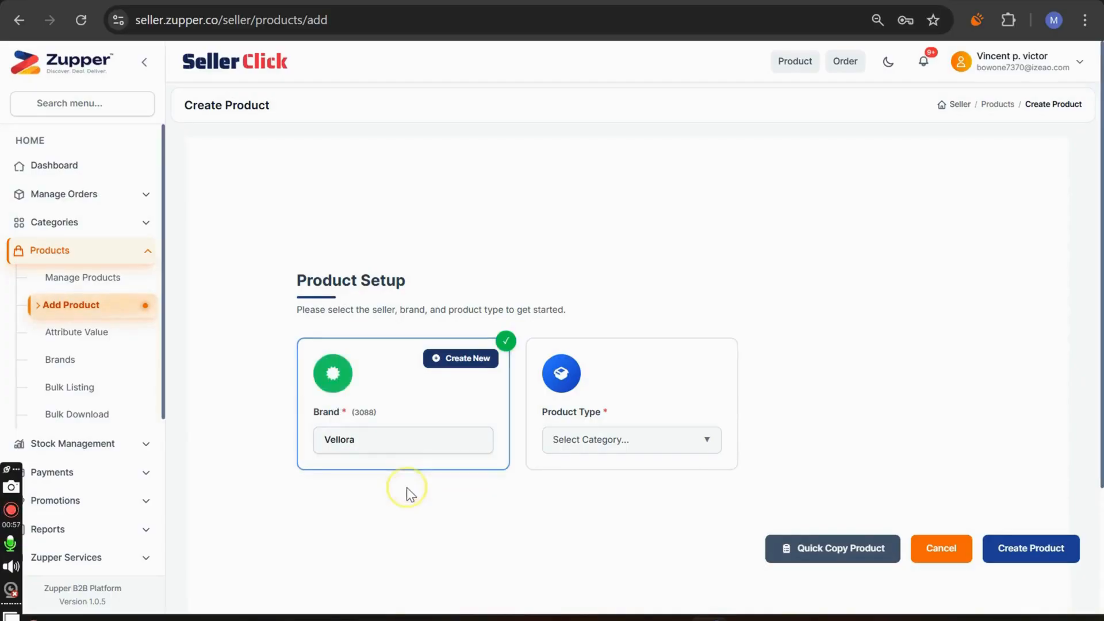
click(617, 451)
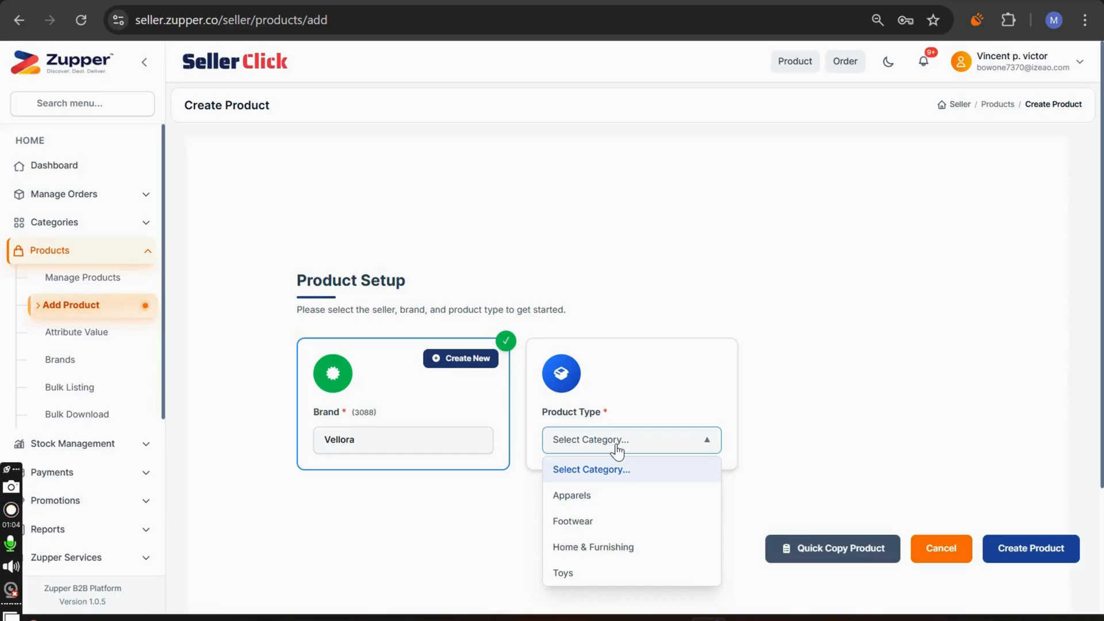
click(611, 499)
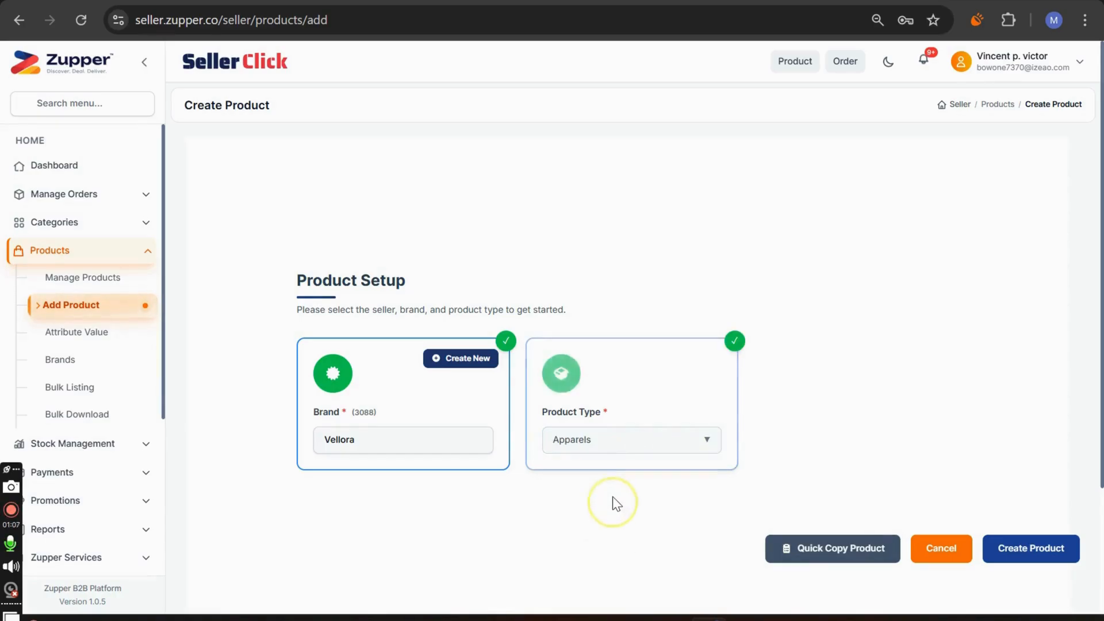
click(1035, 549)
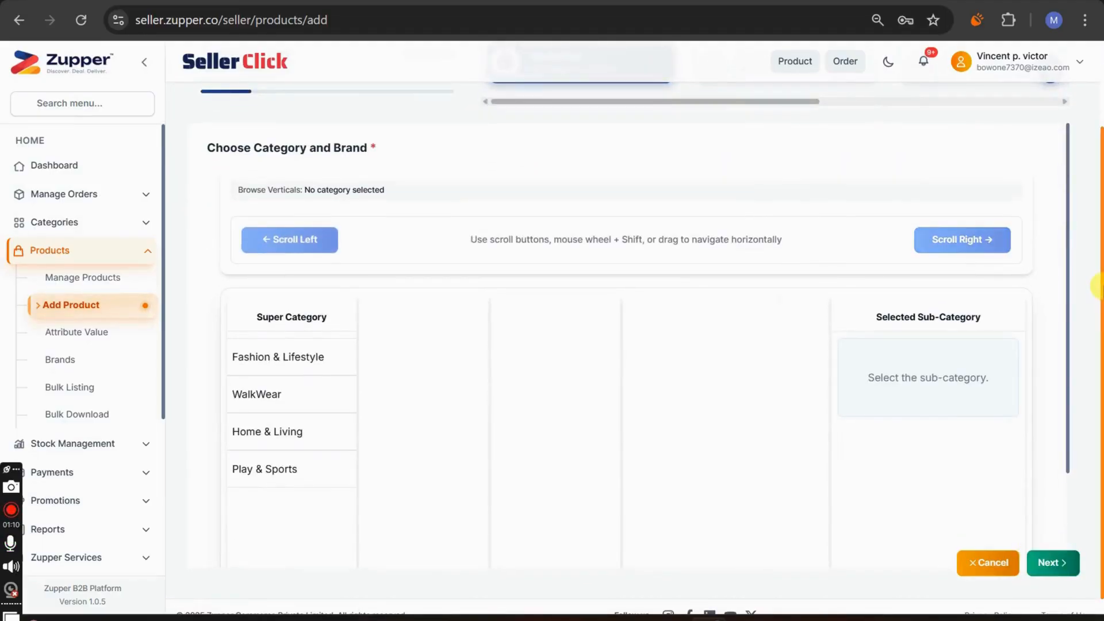
Step: Choose the category Fashion & Lifestyle / Women / Ethnic Wear / Kurtas & Kurtis and continue to the product details
drag(1098, 285, 1101, 192)
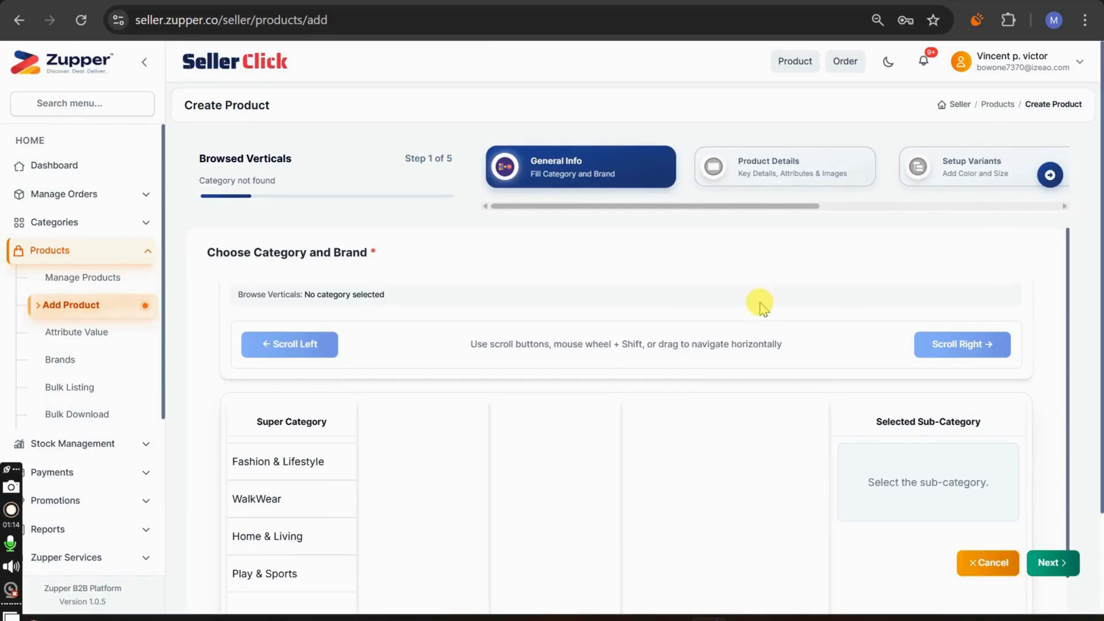
scroll(757, 303, down, 2)
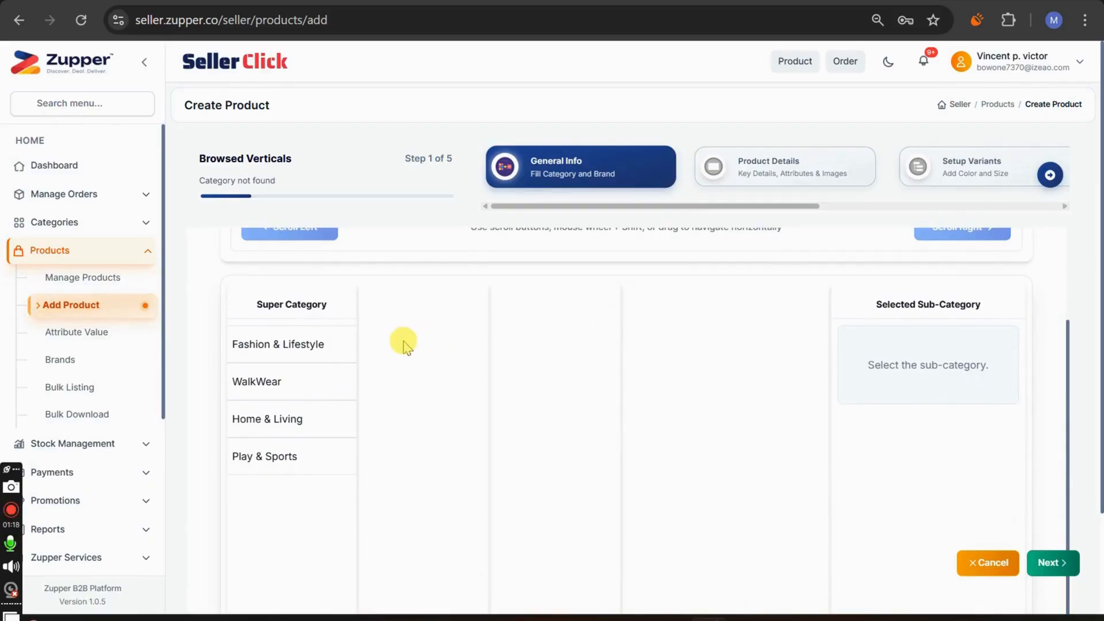
click(313, 353)
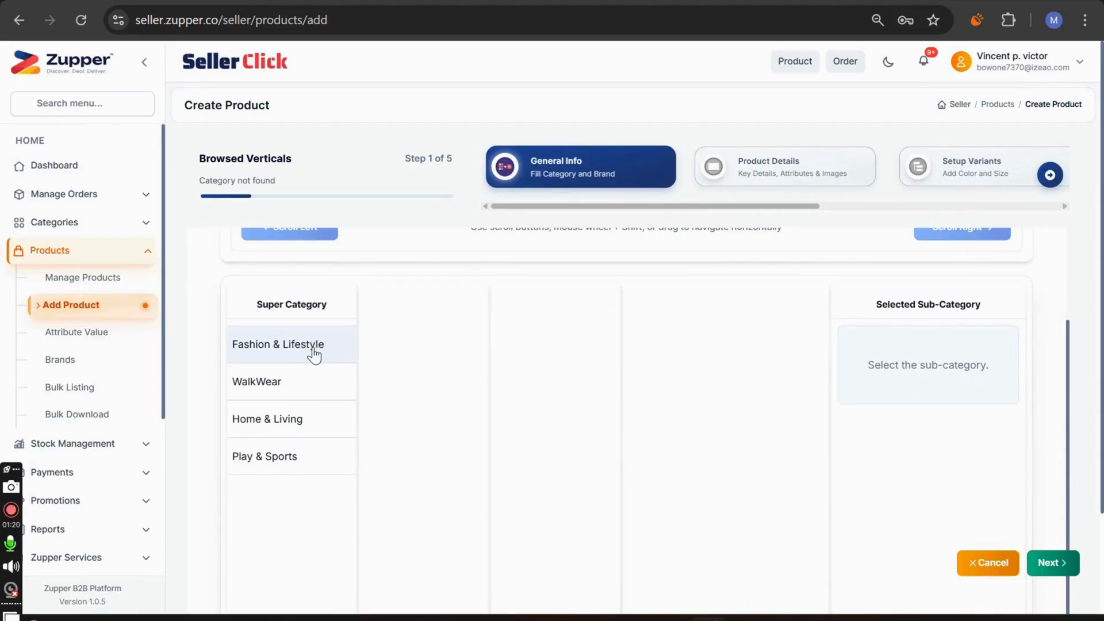
click(313, 353)
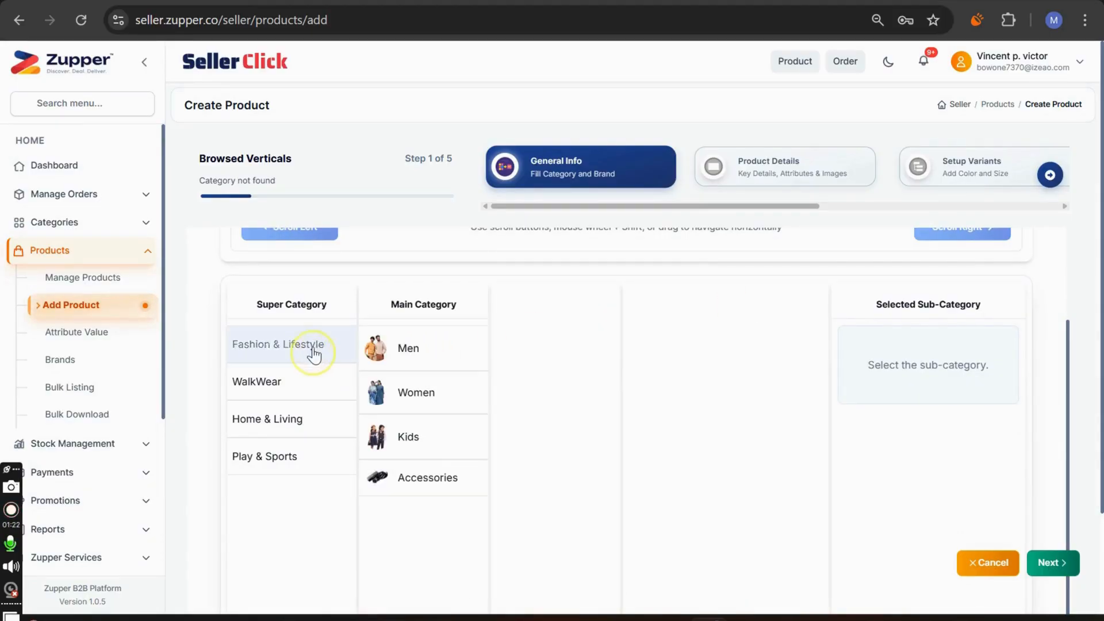
click(436, 395)
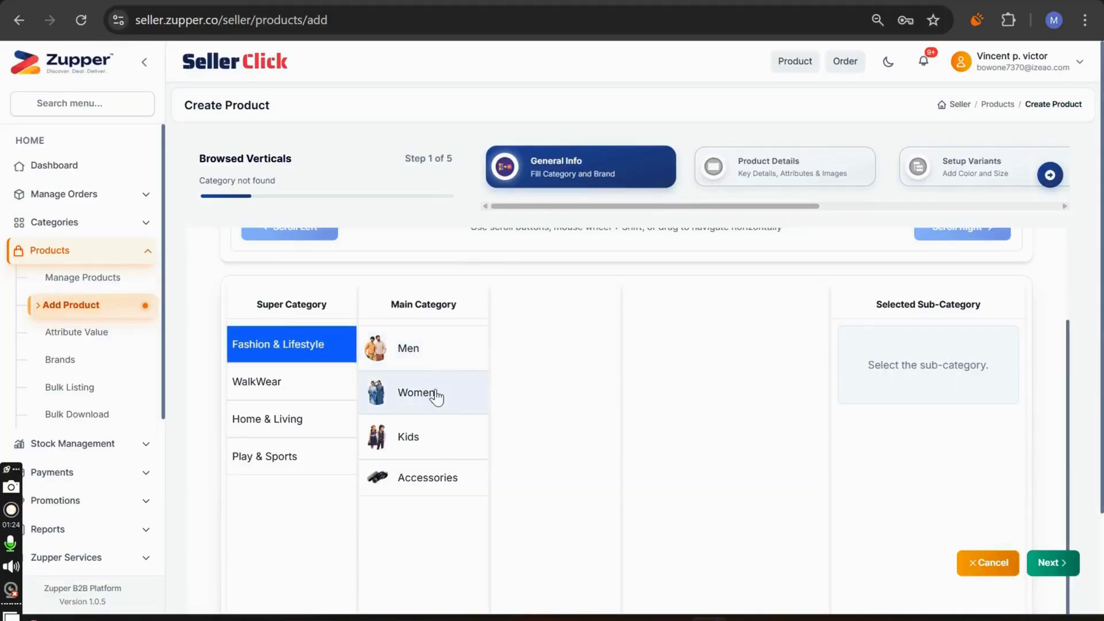
click(524, 396)
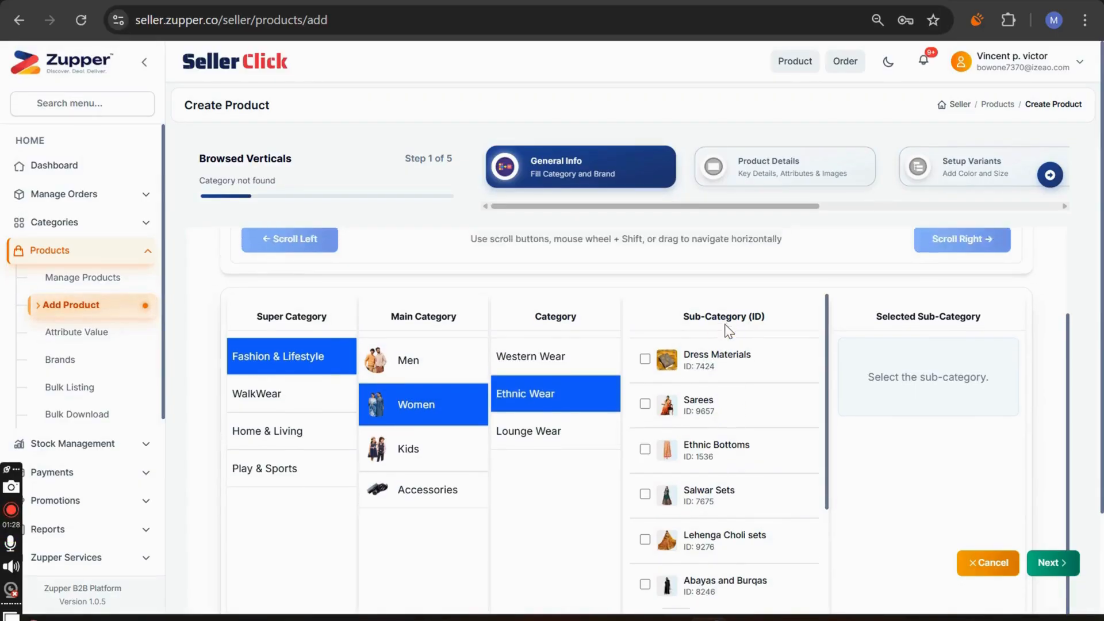
scroll(738, 437, down, 3)
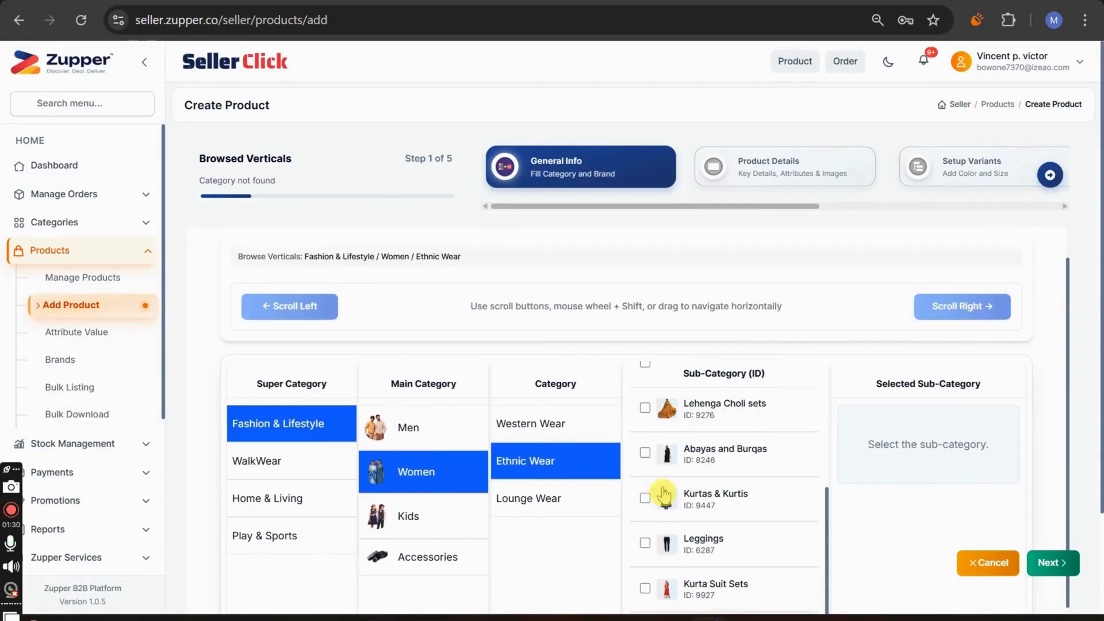
click(645, 499)
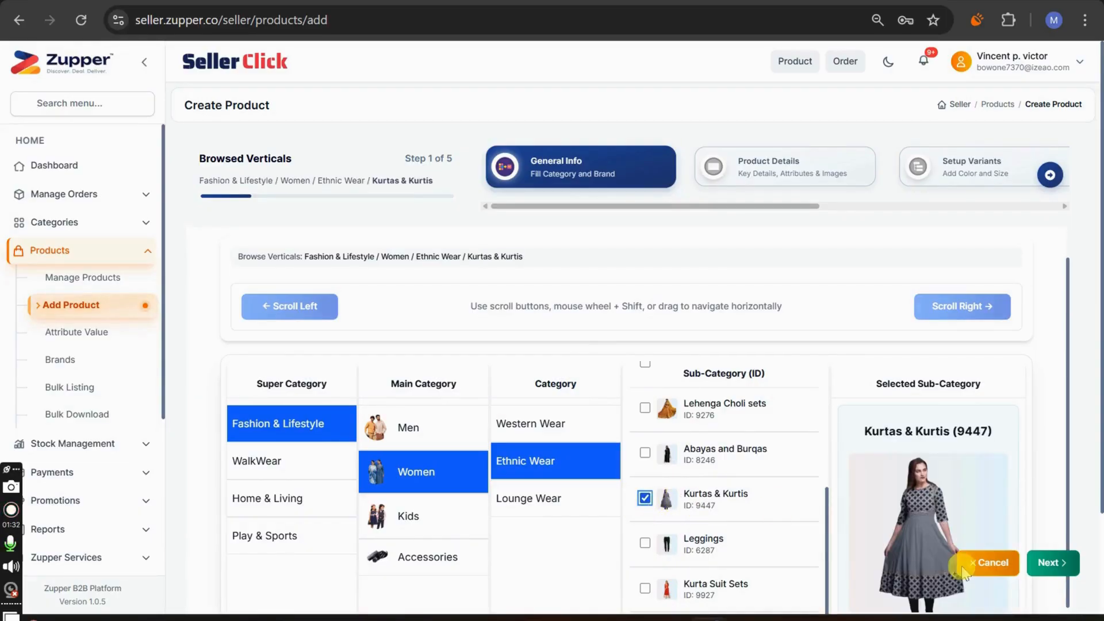
click(1048, 571)
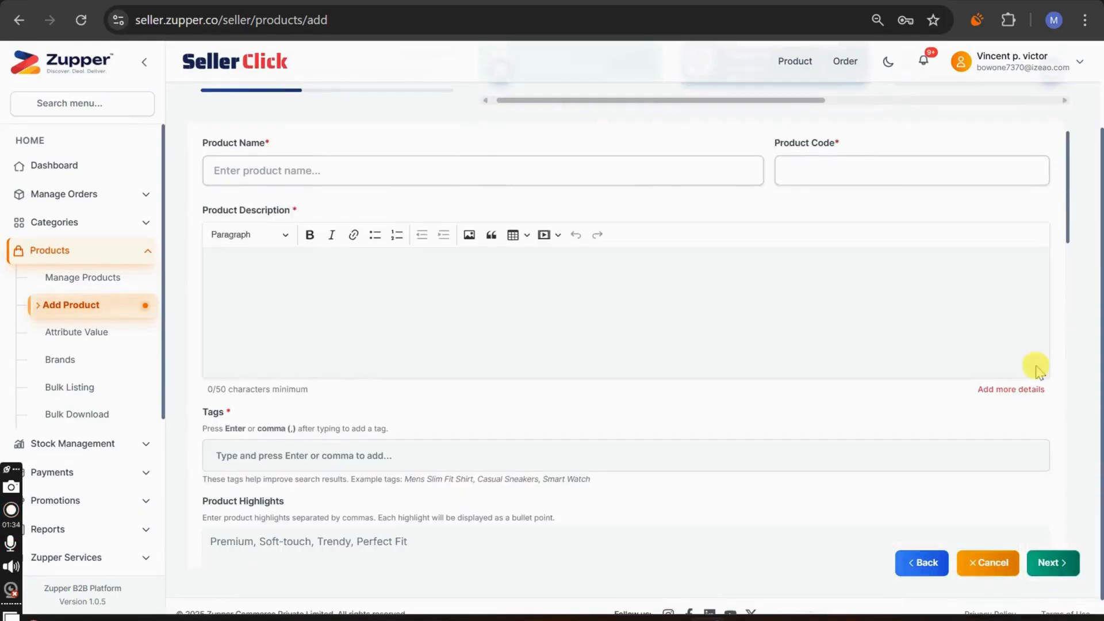
Step: Copy the title "Women Floral Print Straight Kurta" from the Word document into the product name on the seller page
drag(1098, 232, 1100, 172)
scroll(1095, 172, up, 2)
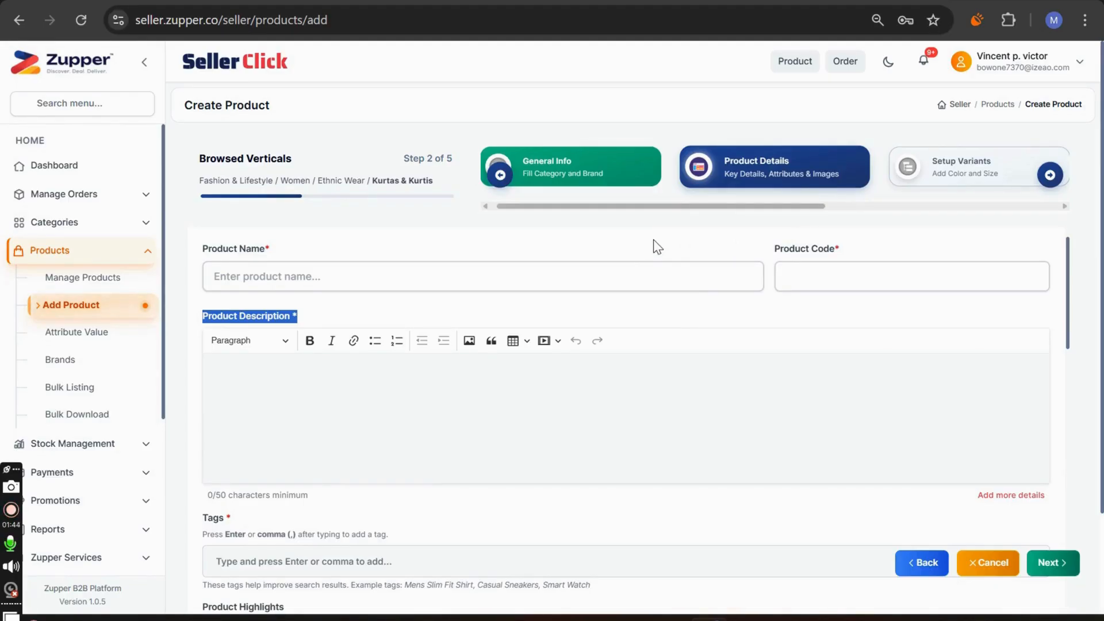
click(621, 400)
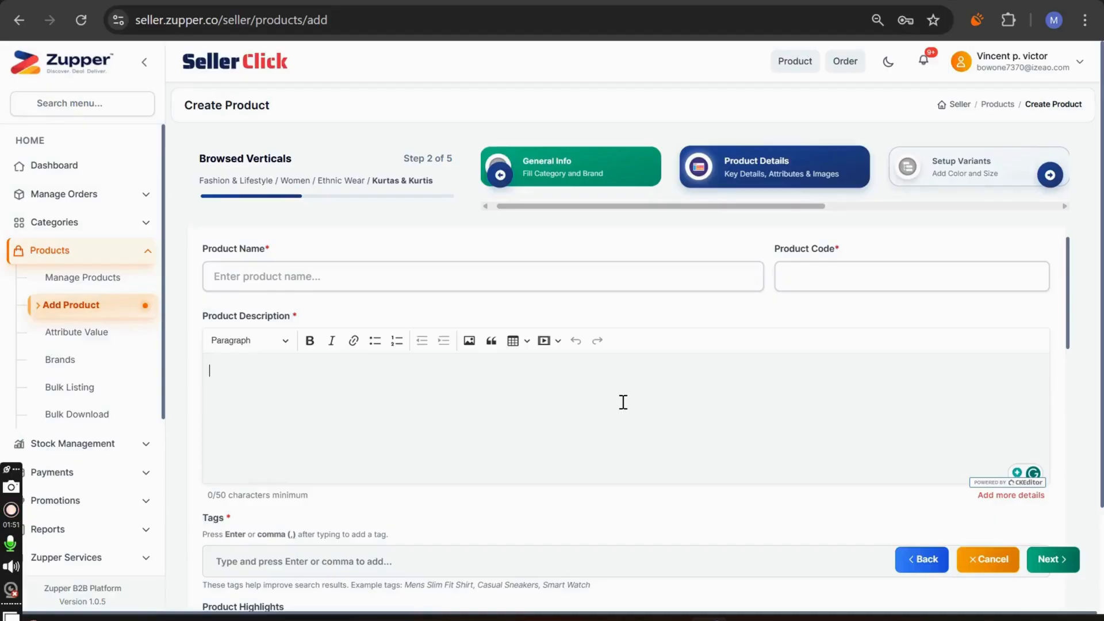
click(569, 276)
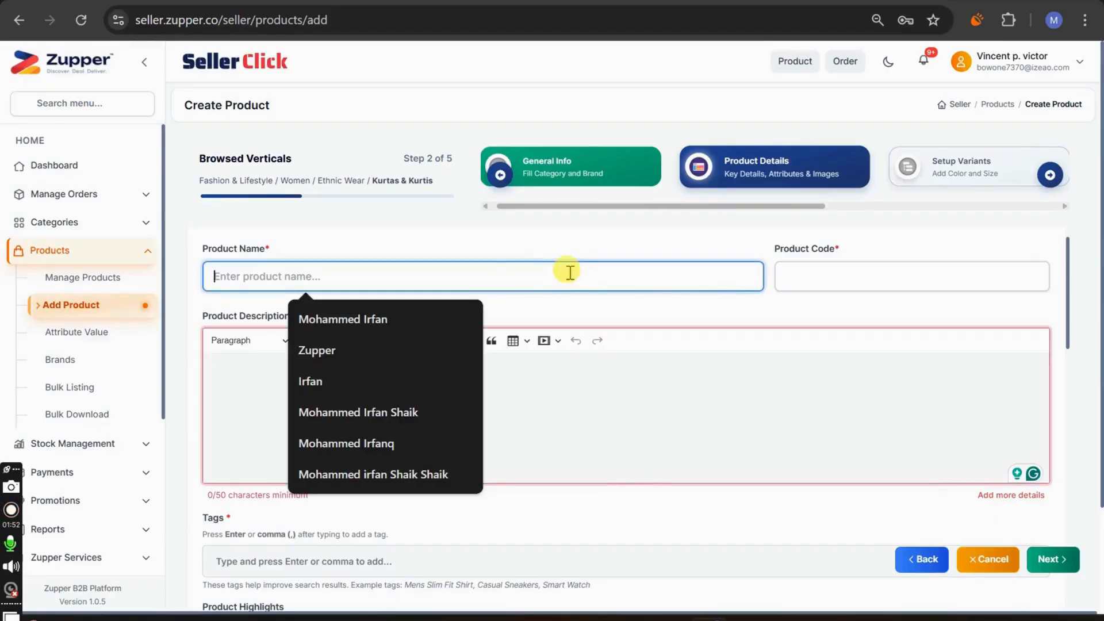
key(alt+Tab)
right_click(388, 230)
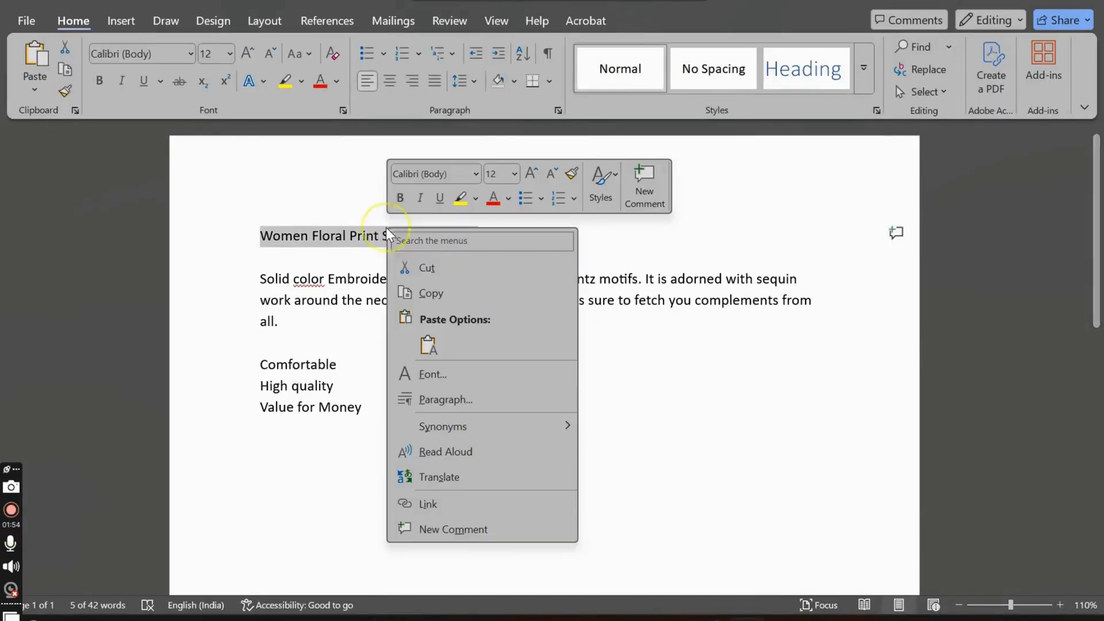
click(454, 291)
key(alt+Tab)
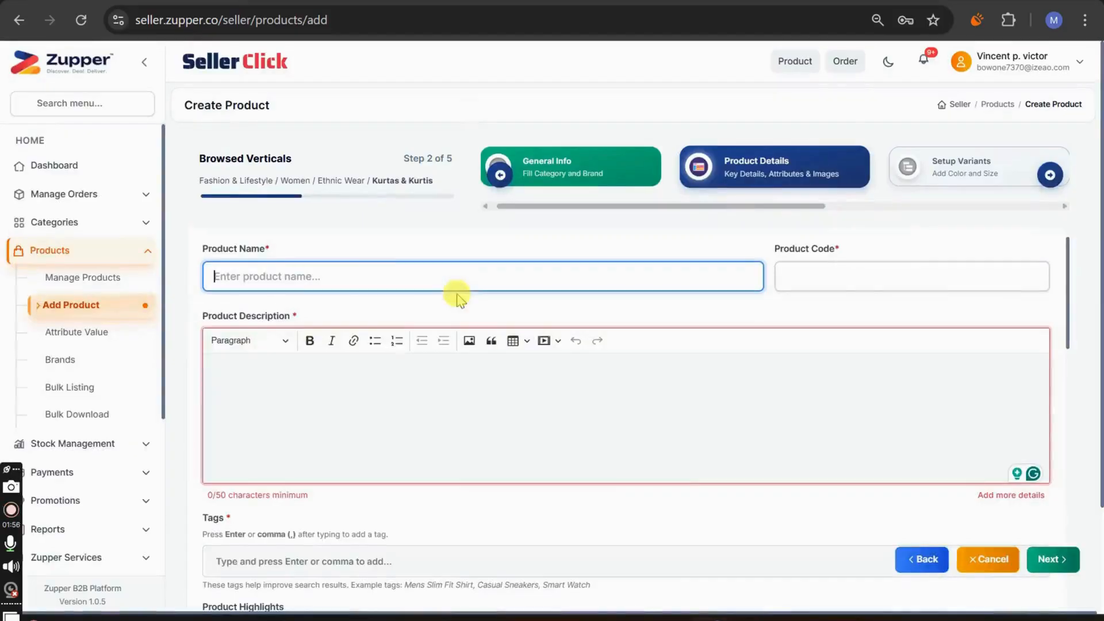
click(377, 278)
key(ctrl+v)
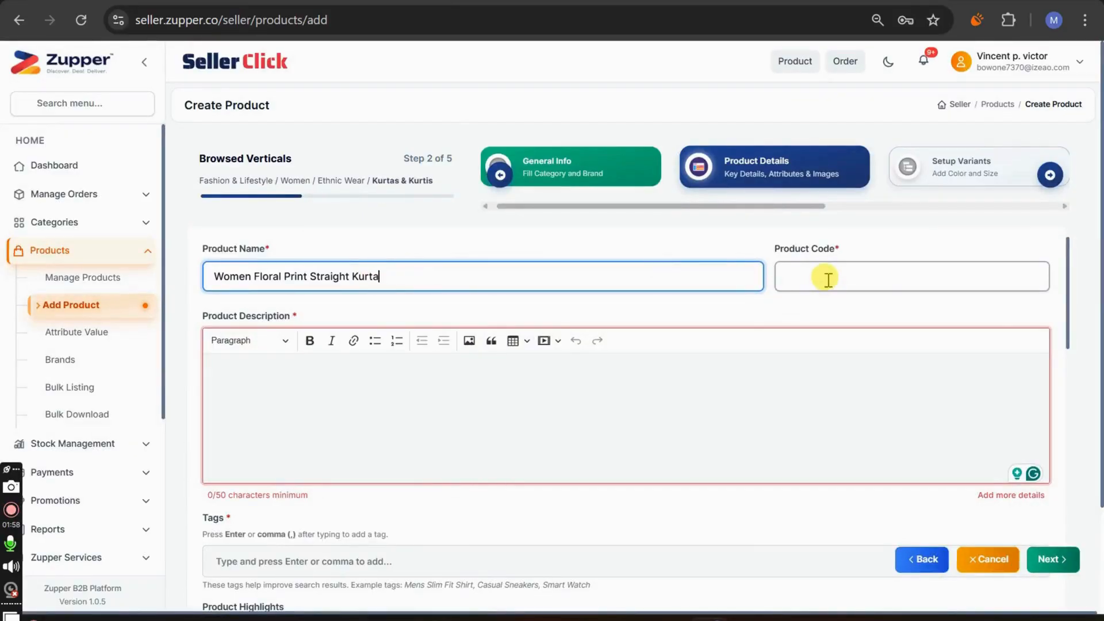
Step: Set the product code to VL01
click(828, 280)
text(VL0)
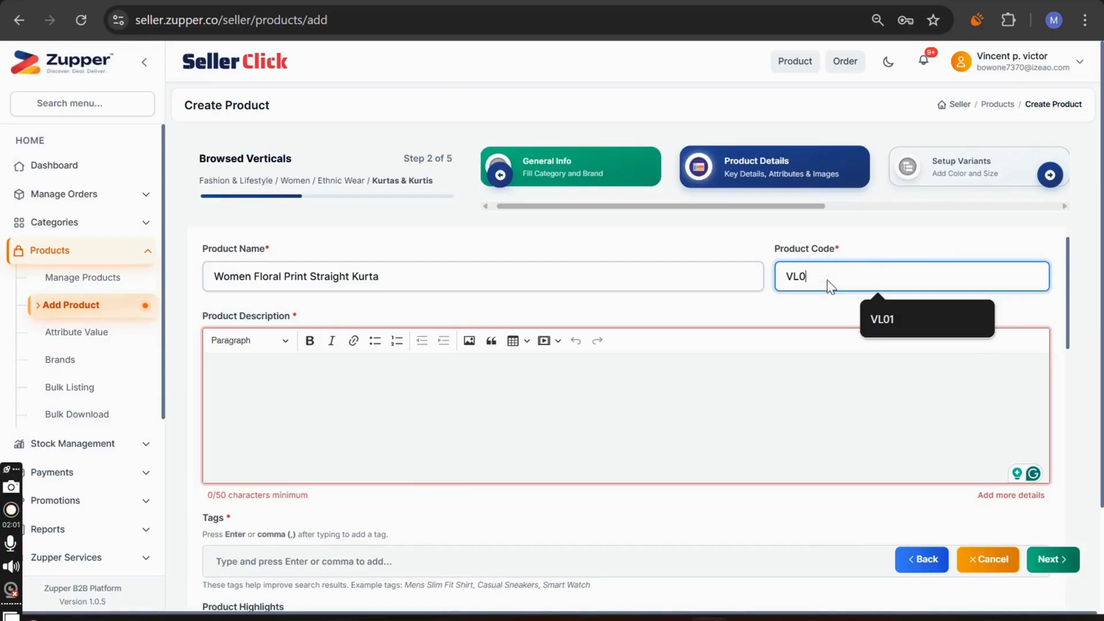
text(1)
Step: Copy the paragraph beginning "Solid color Embroidered kurta" from the Word document into the product description on the seller page
click(651, 403)
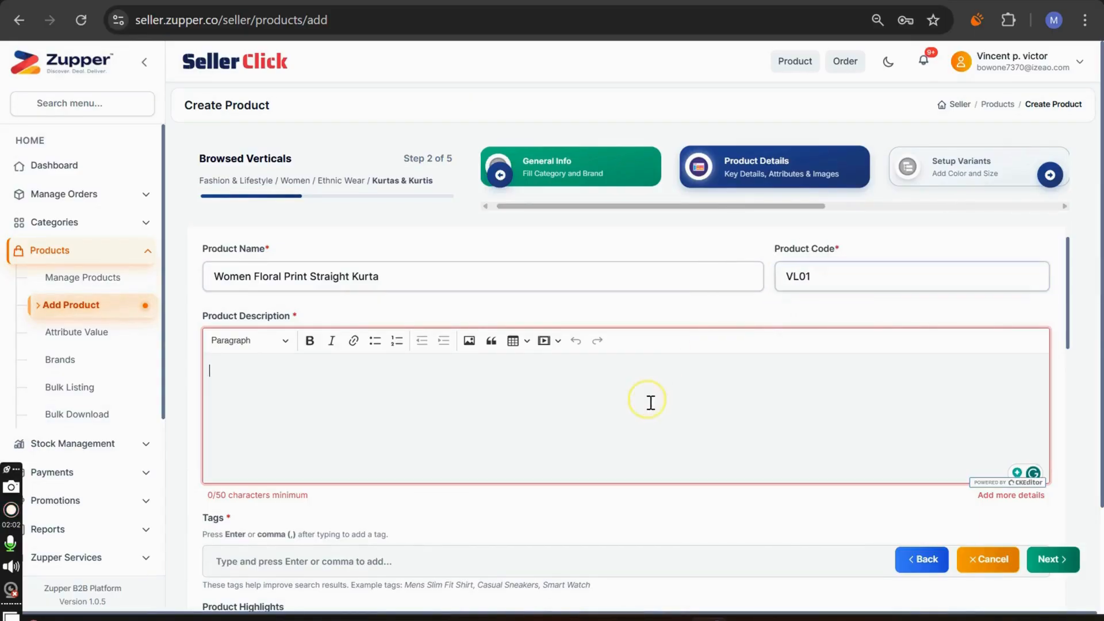
key(alt+Tab)
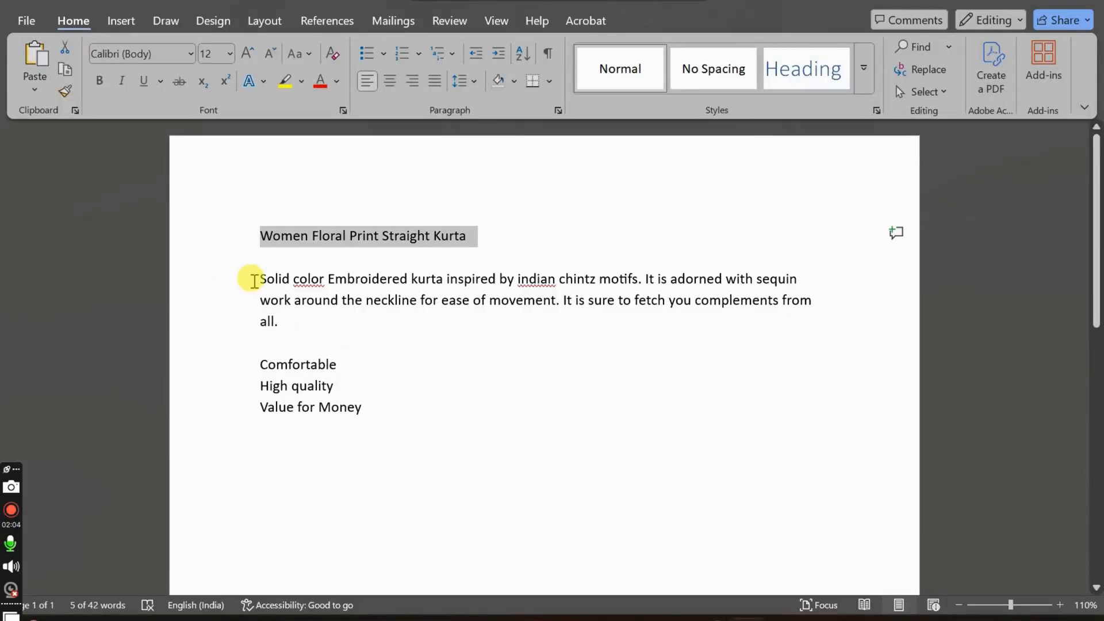
drag(253, 281, 301, 324)
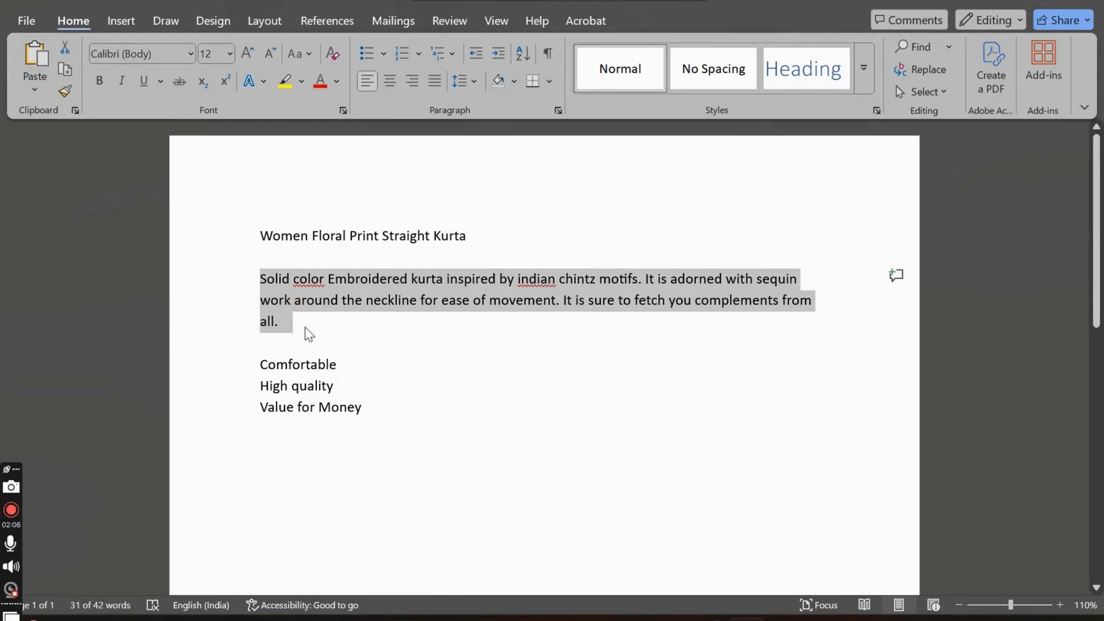
key(alt+Tab)
key(ctrl+v)
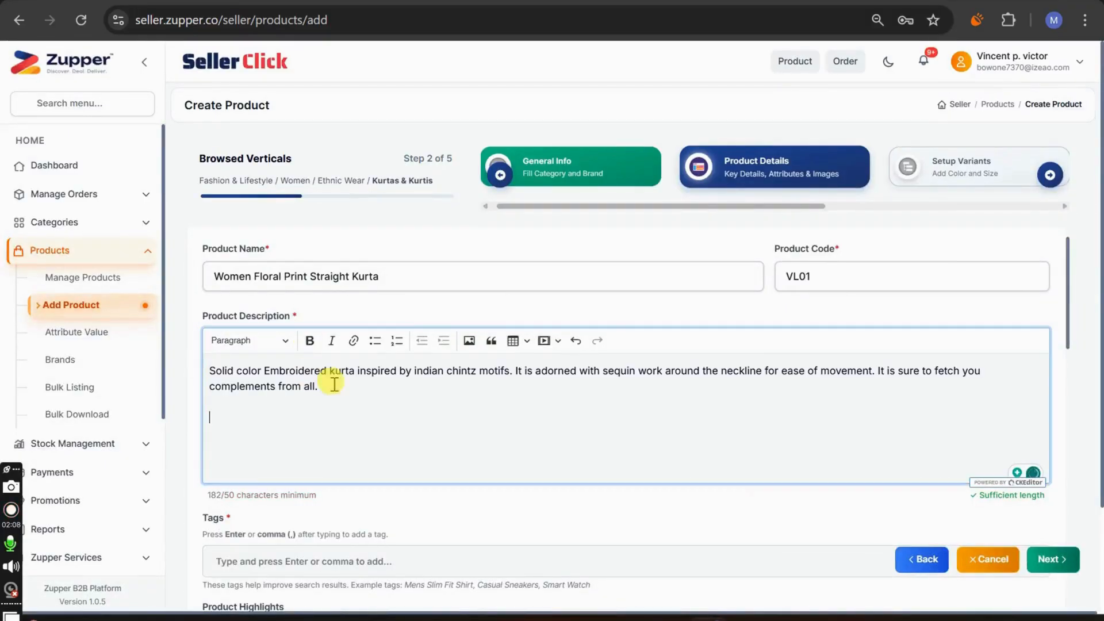
Step: Apply the suggested corrections "embroidered", "compliments" and "colour" to the flagged words in the product description
scroll(391, 443, down, 2)
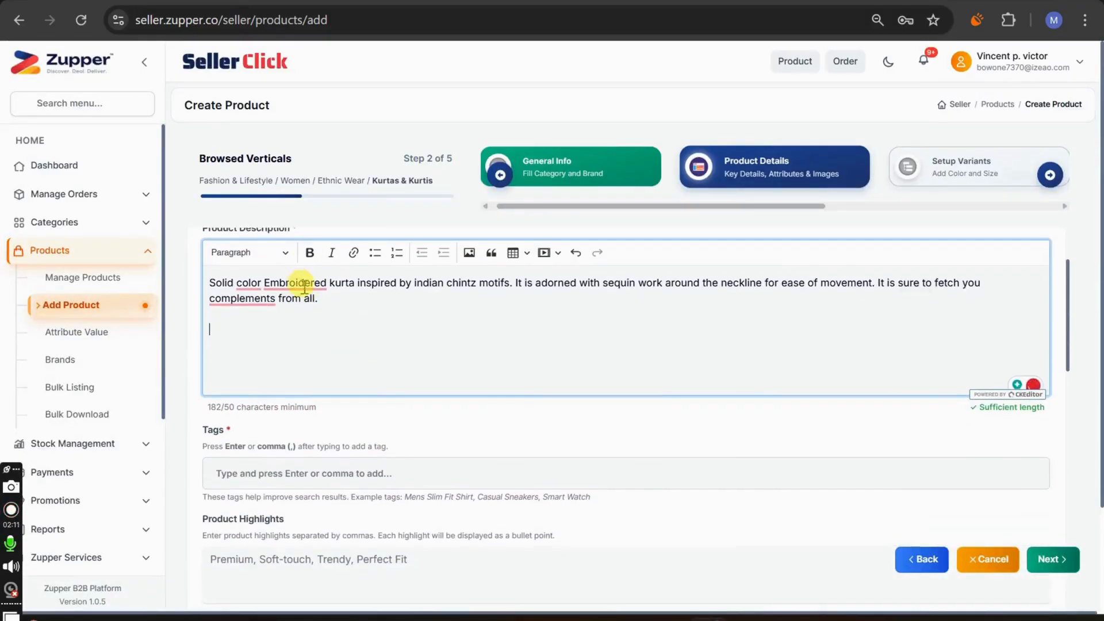
mouse_move(303, 283)
click(311, 321)
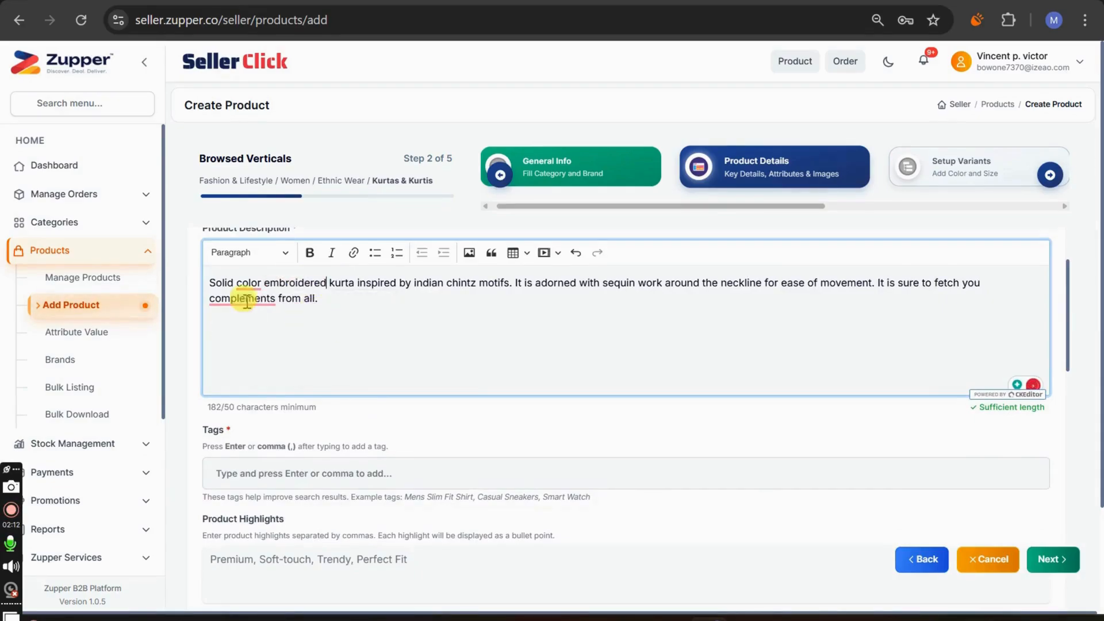
mouse_move(243, 297)
click(253, 337)
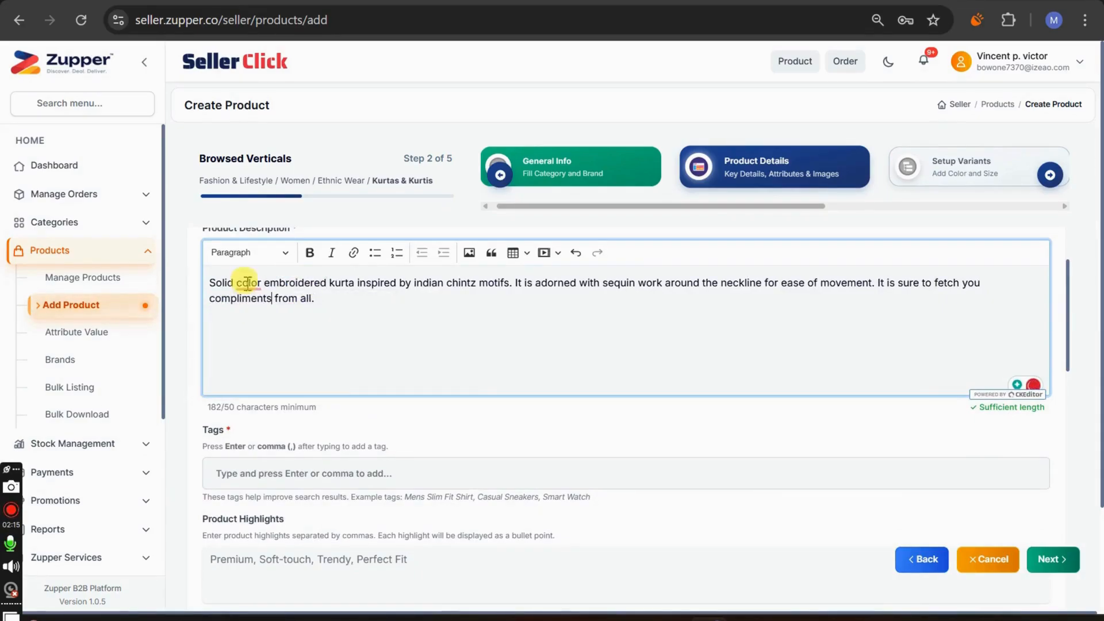
mouse_move(246, 279)
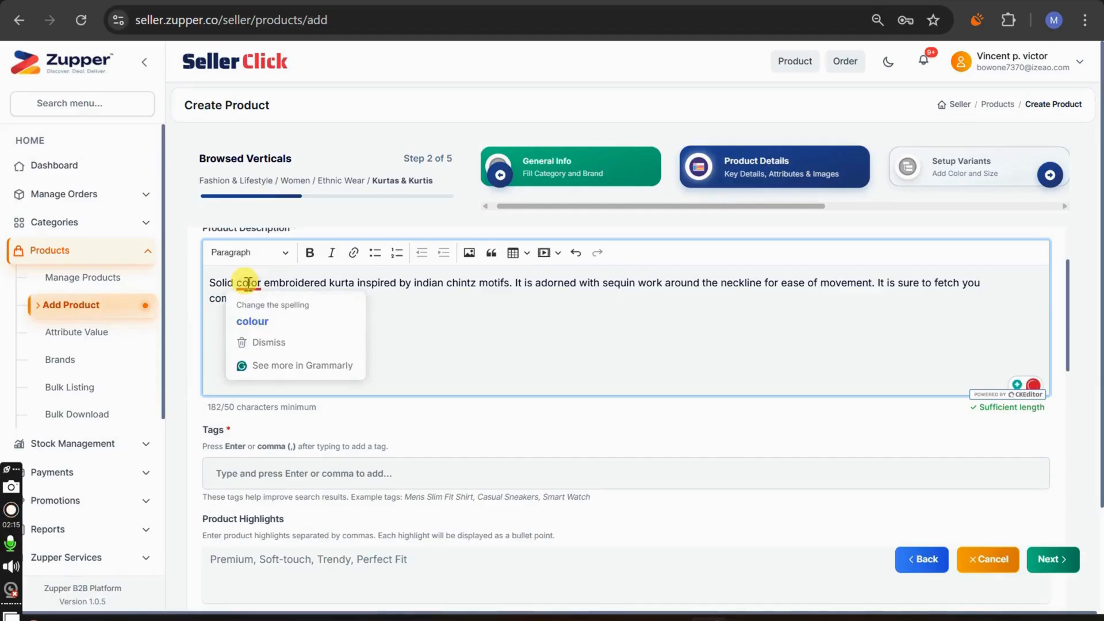
click(270, 318)
scroll(443, 446, down, 1)
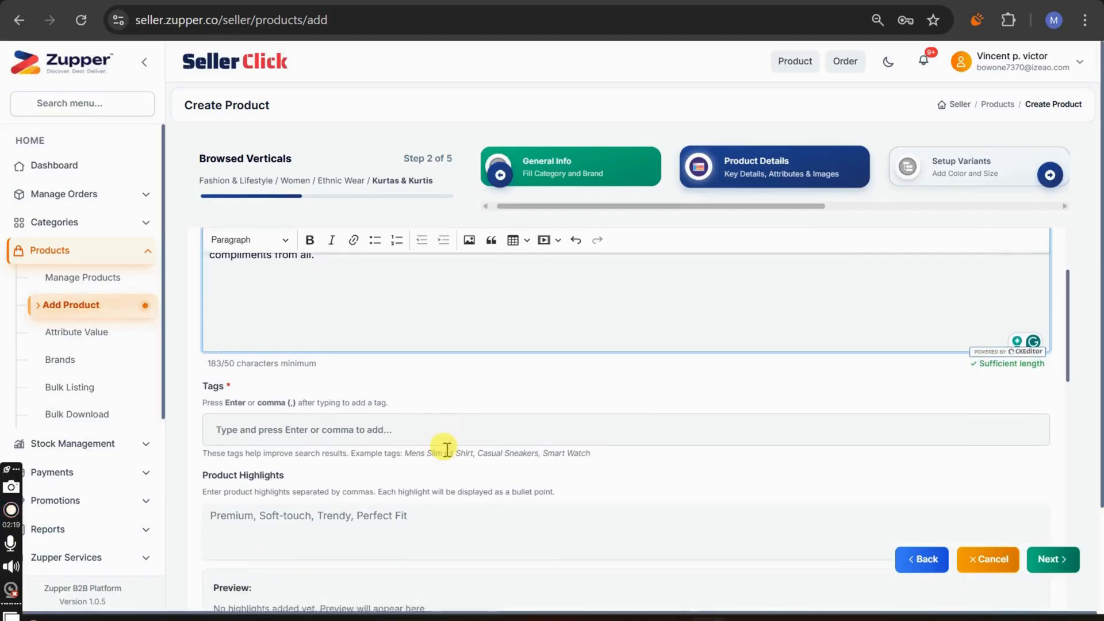
Step: Add the tags "womens", "kurtis" and "viscose" to the product
click(403, 425)
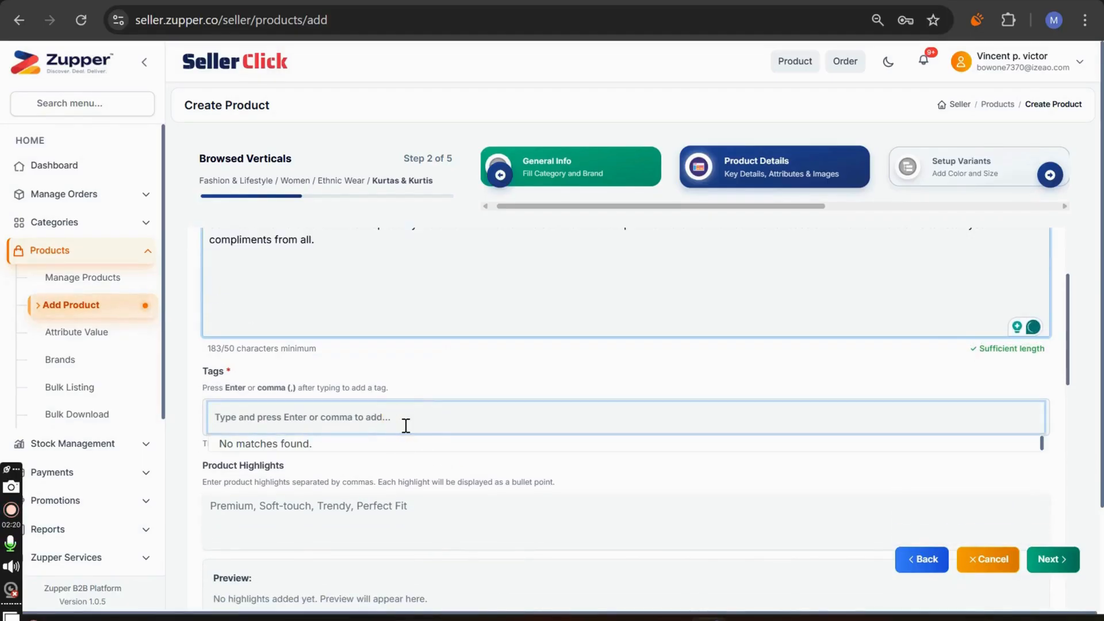
text(wome)
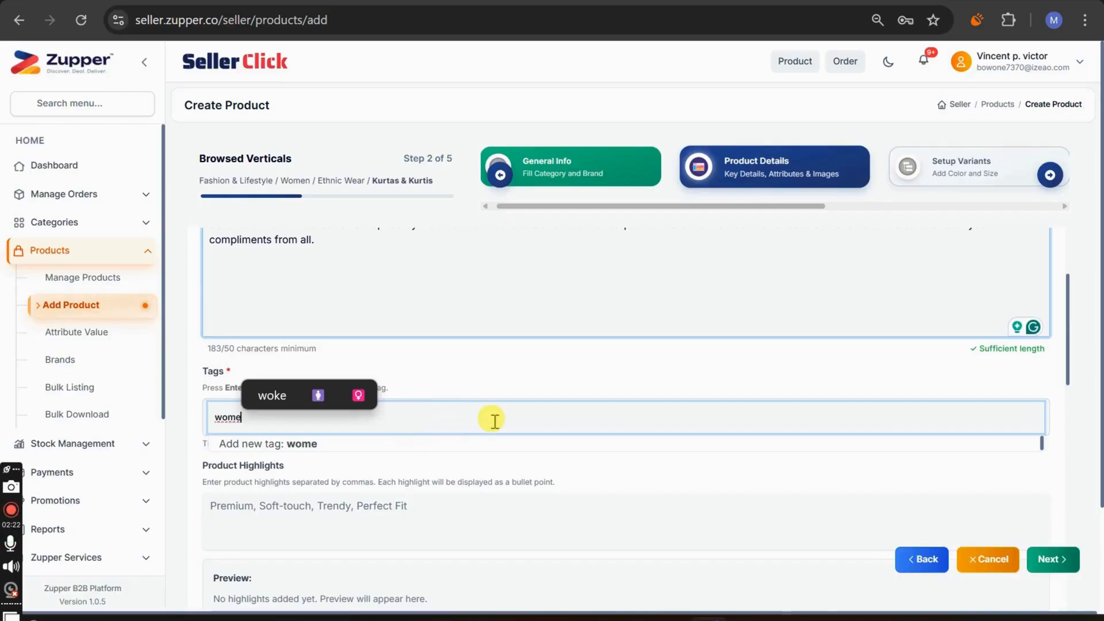
text(ns)
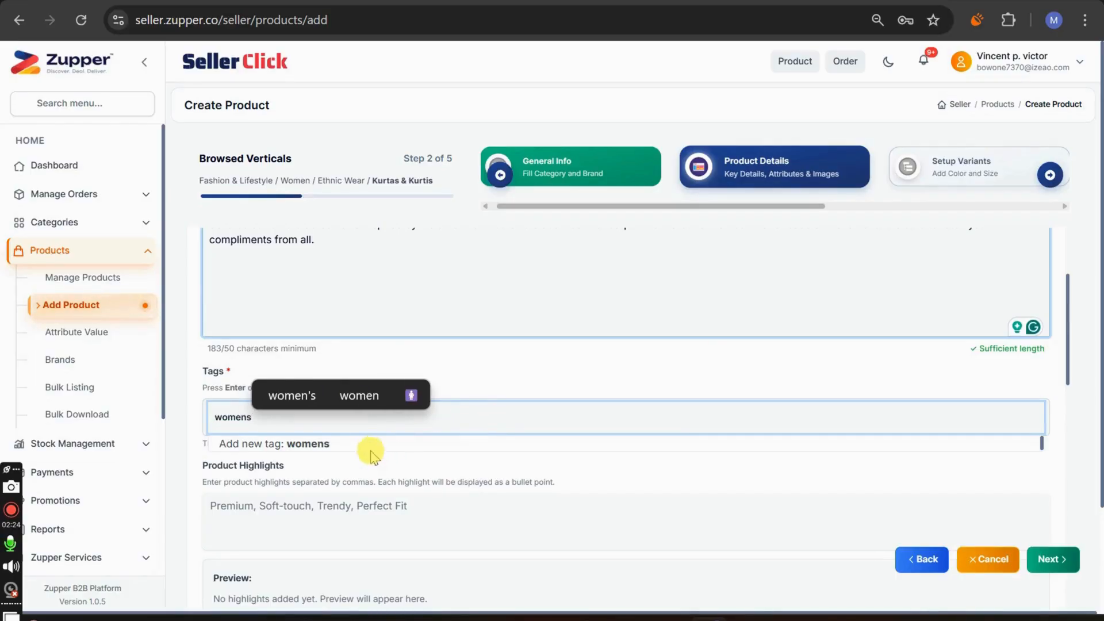
click(323, 445)
text(kur)
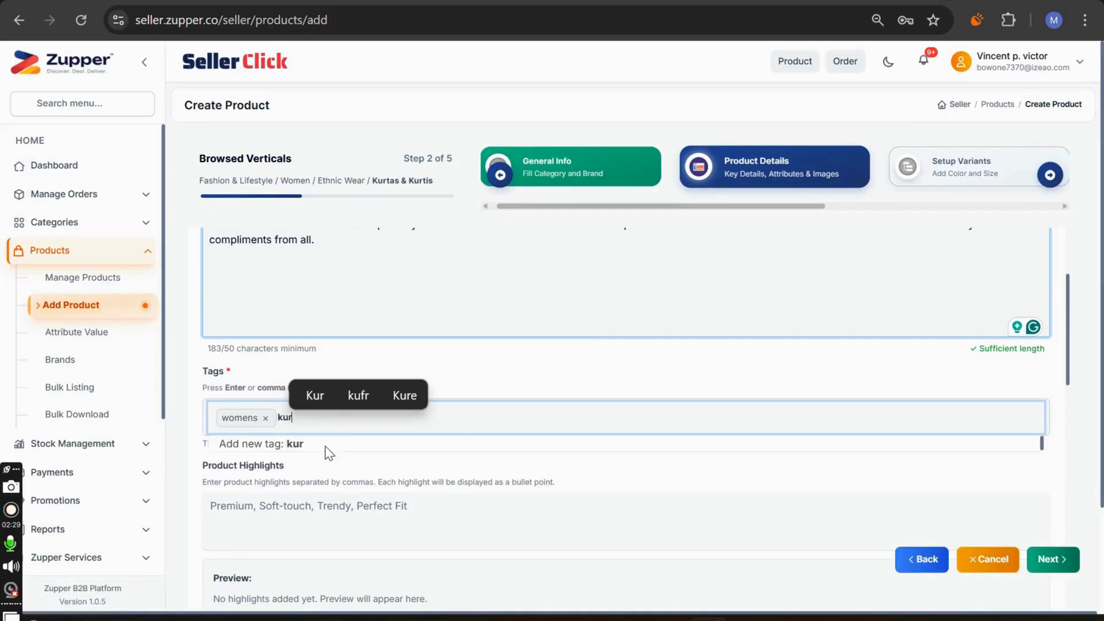
text(tis)
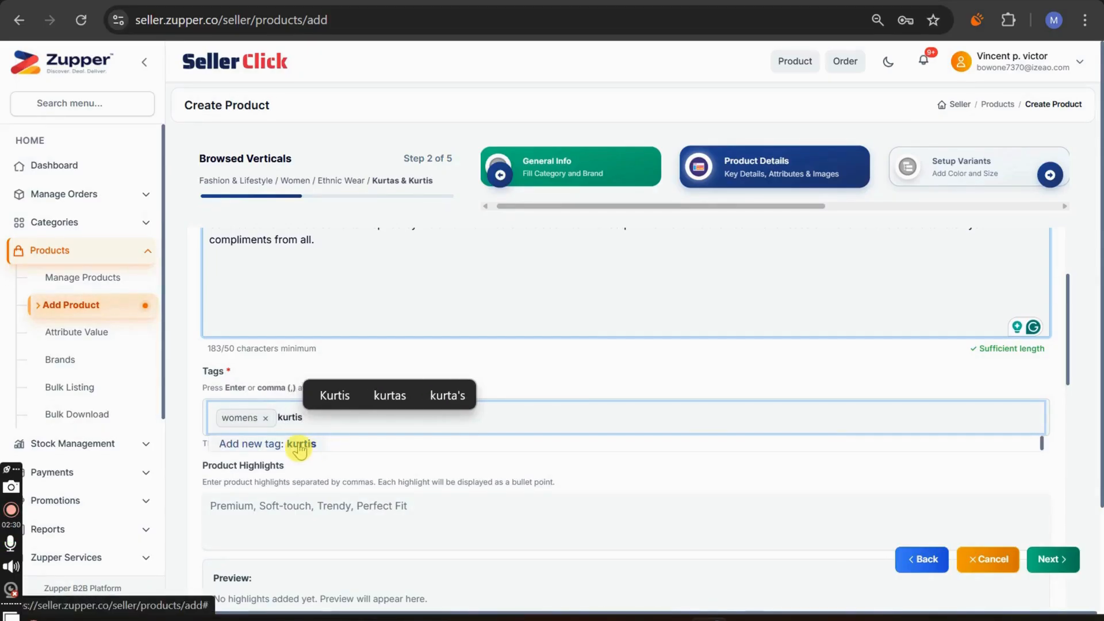
click(299, 446)
text(v)
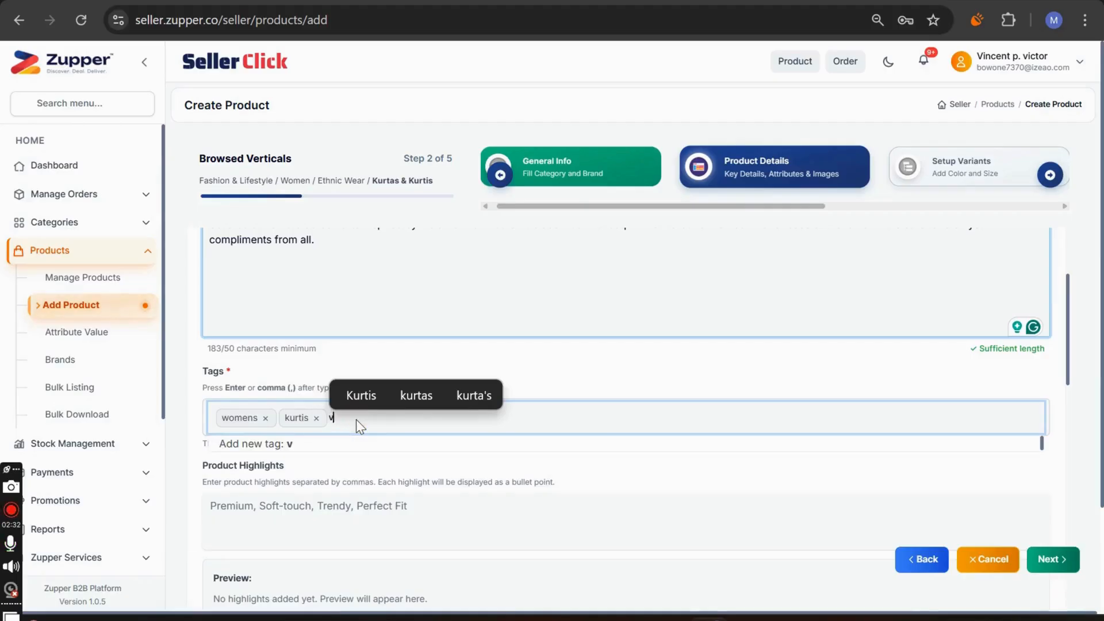
text(iscose)
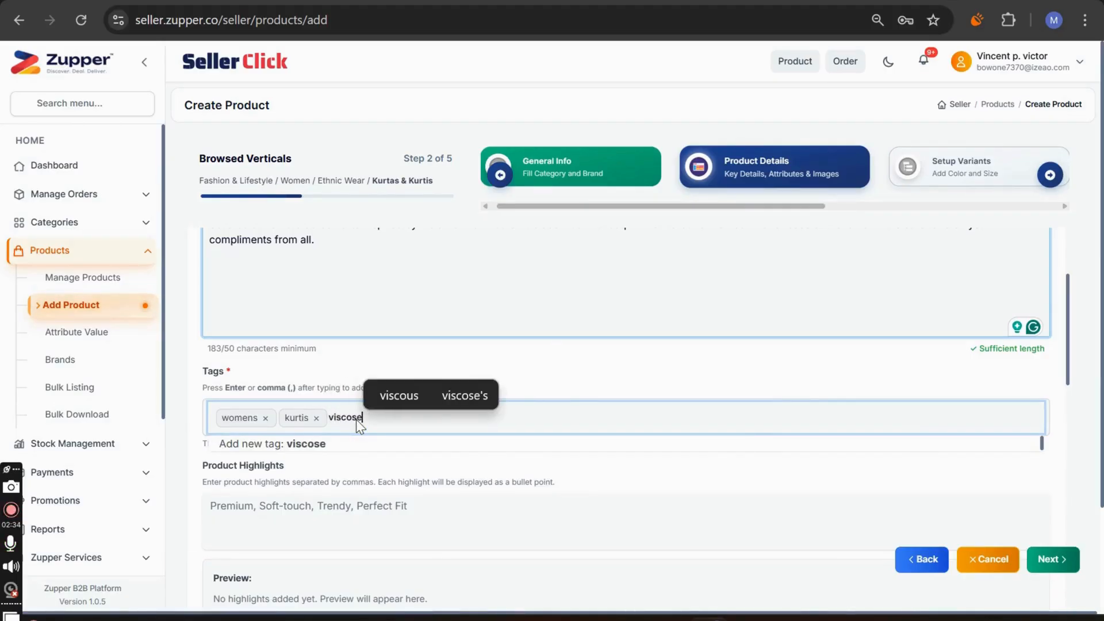
click(318, 448)
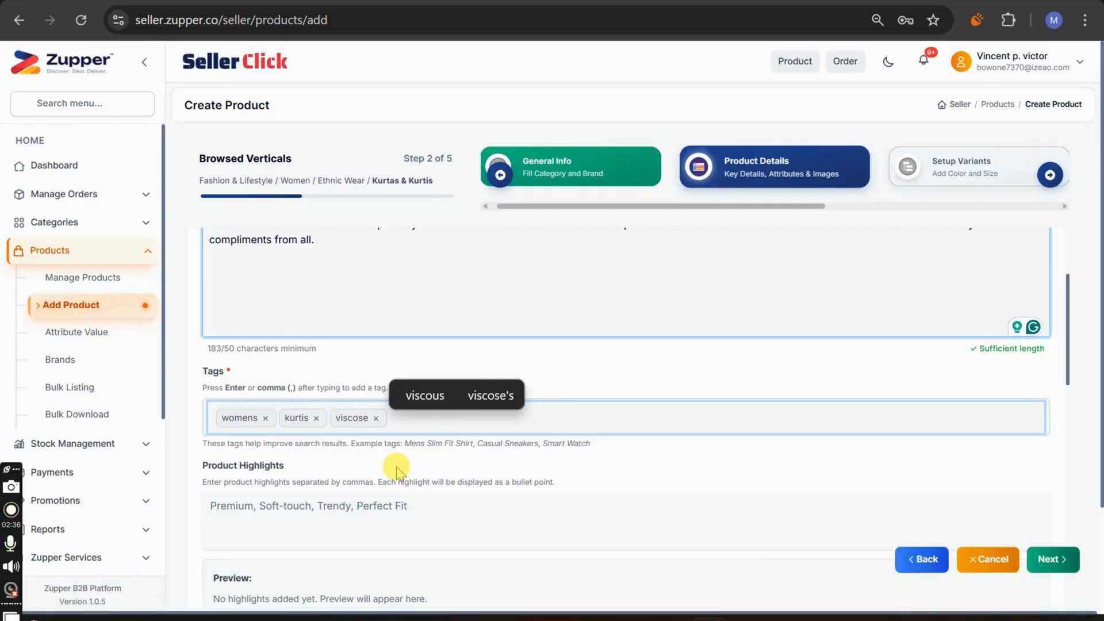
Step: Enter "Comfortable, Value for money" as the product highlights
scroll(395, 466, down, 3)
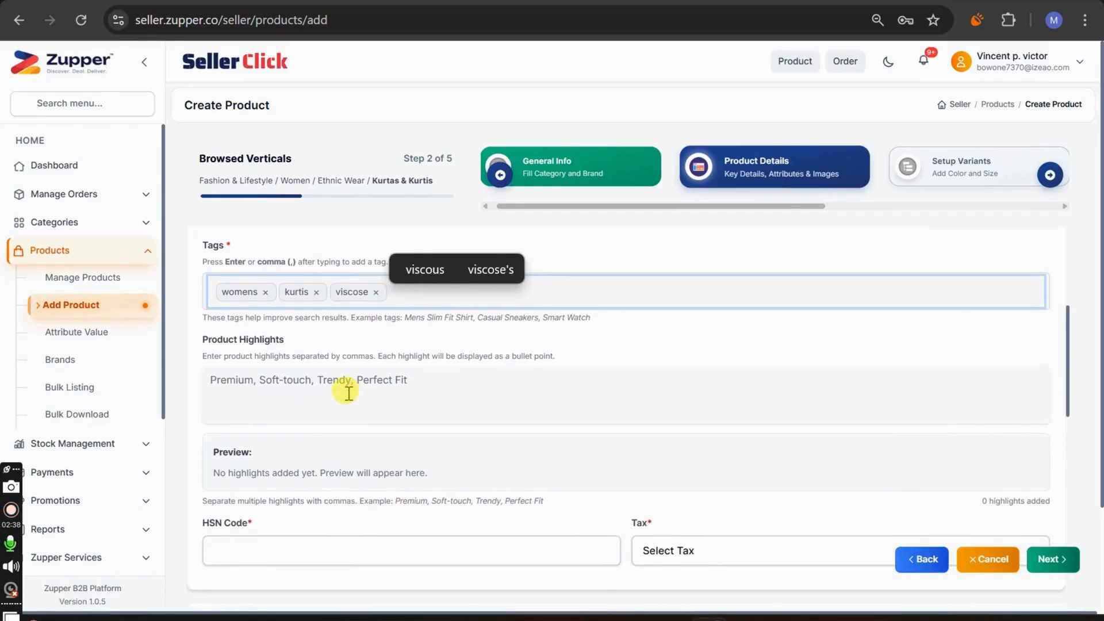
click(348, 394)
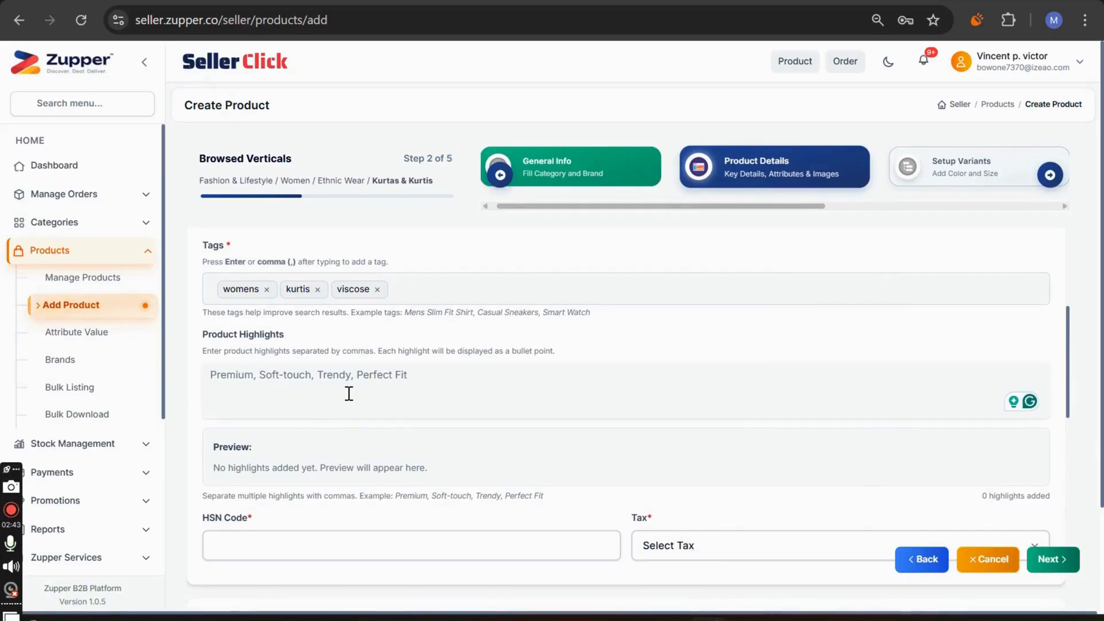
text(Comfort)
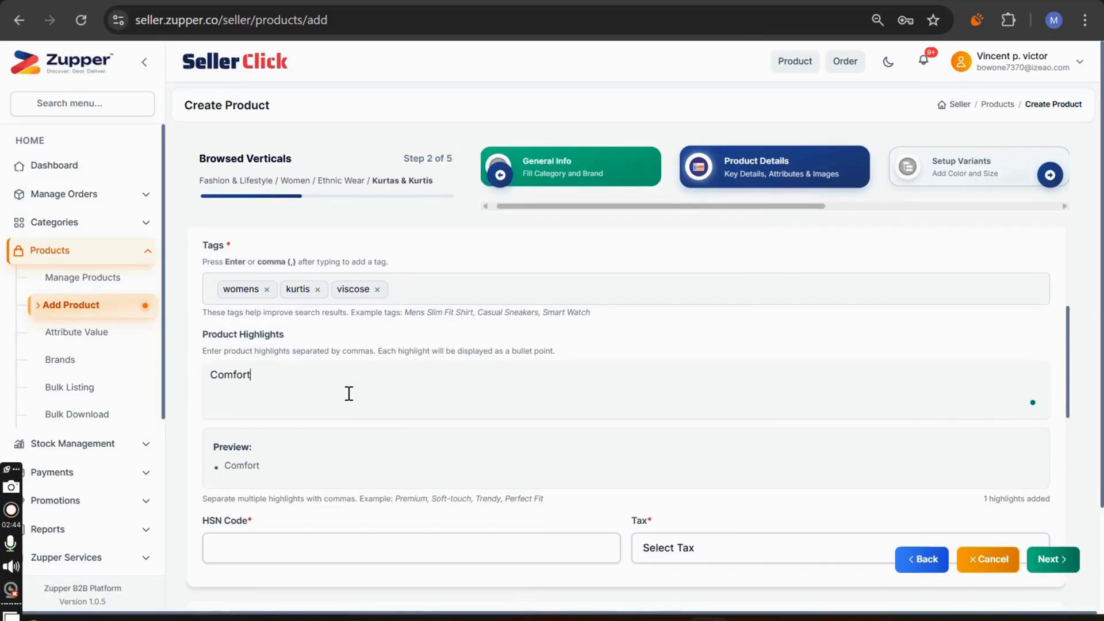
text(able)
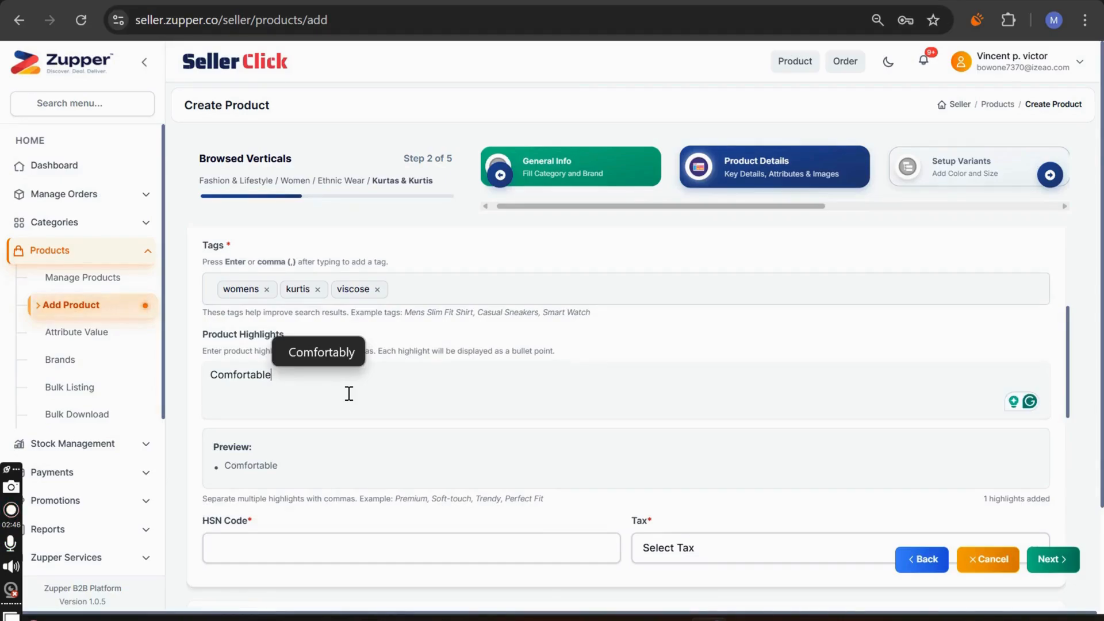
text(, )
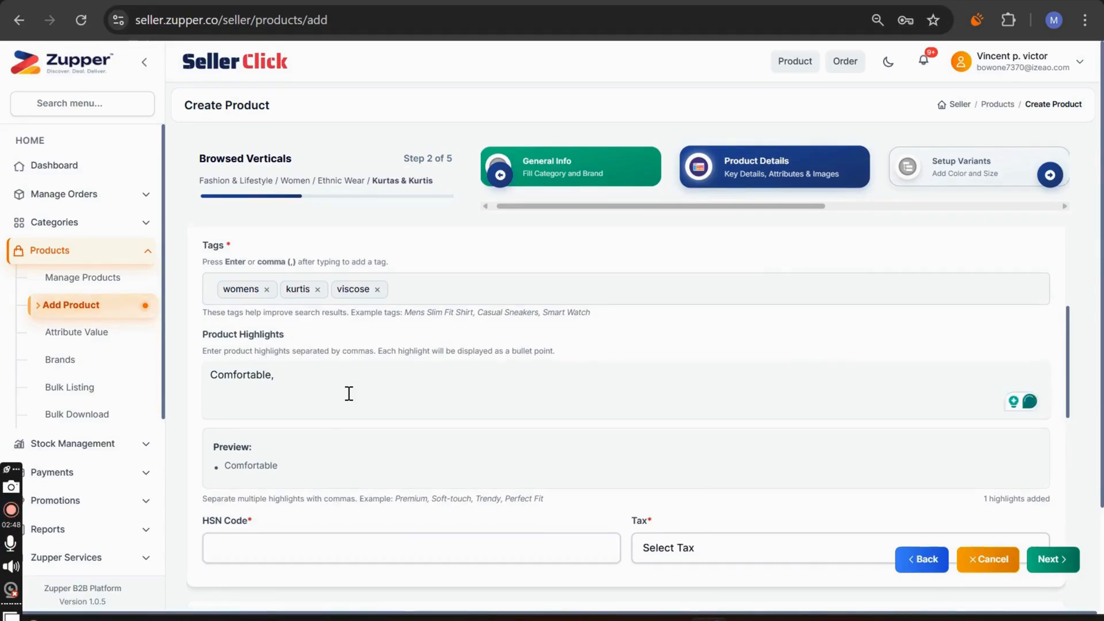
text(Value for money)
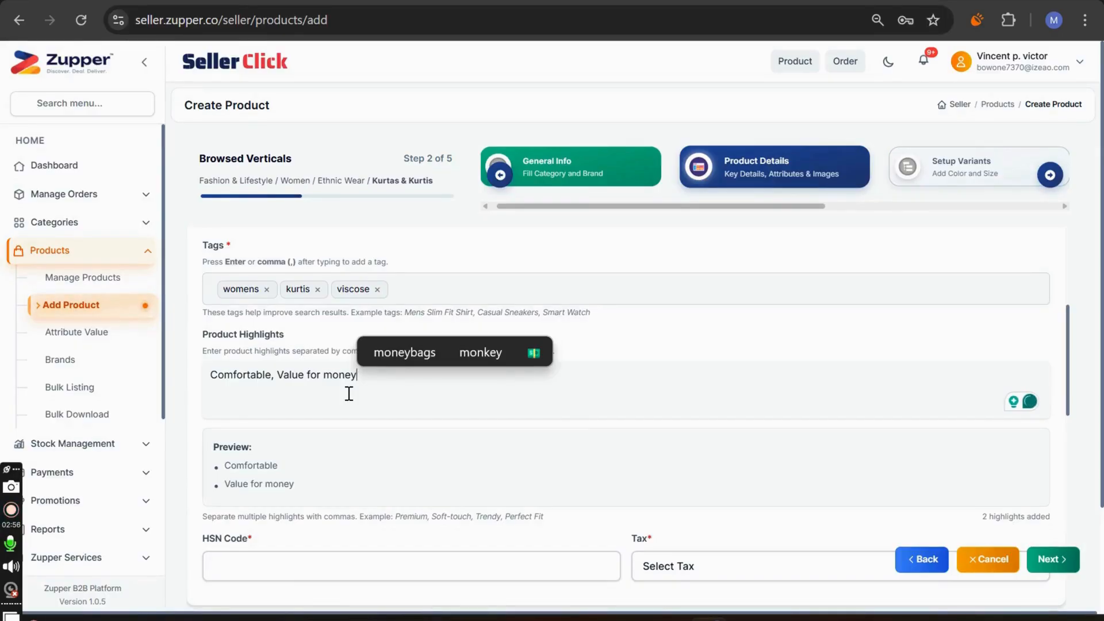
text(,)
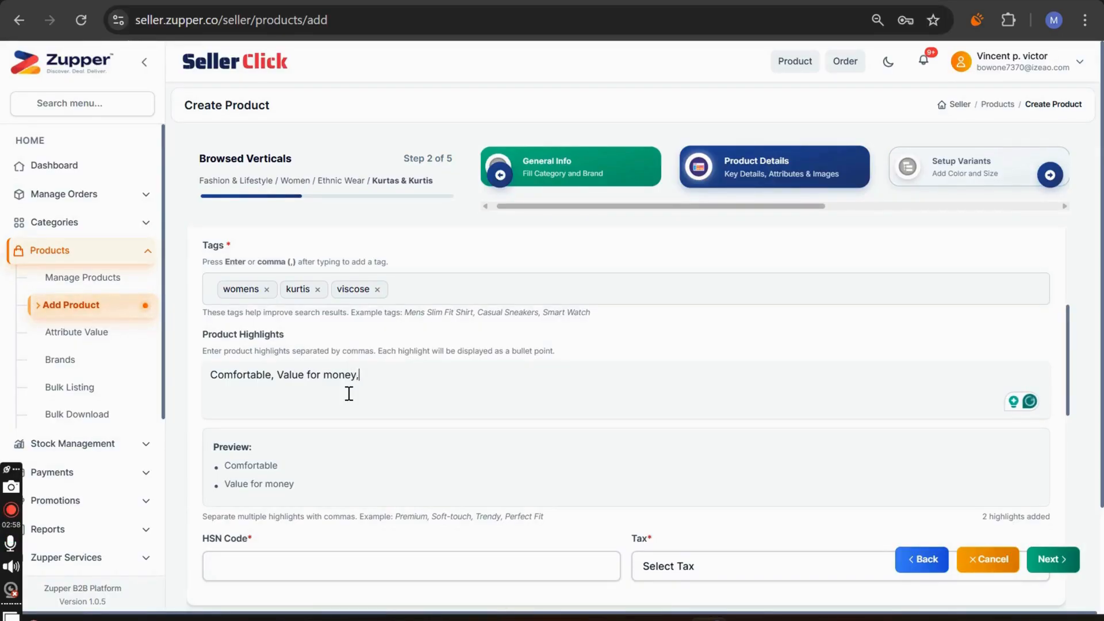
Step: Set the HSN code to 6204 and choose GST 5% (CGST 2.5%, SGST 2.5%) as the tax
scroll(348, 393, down, 3)
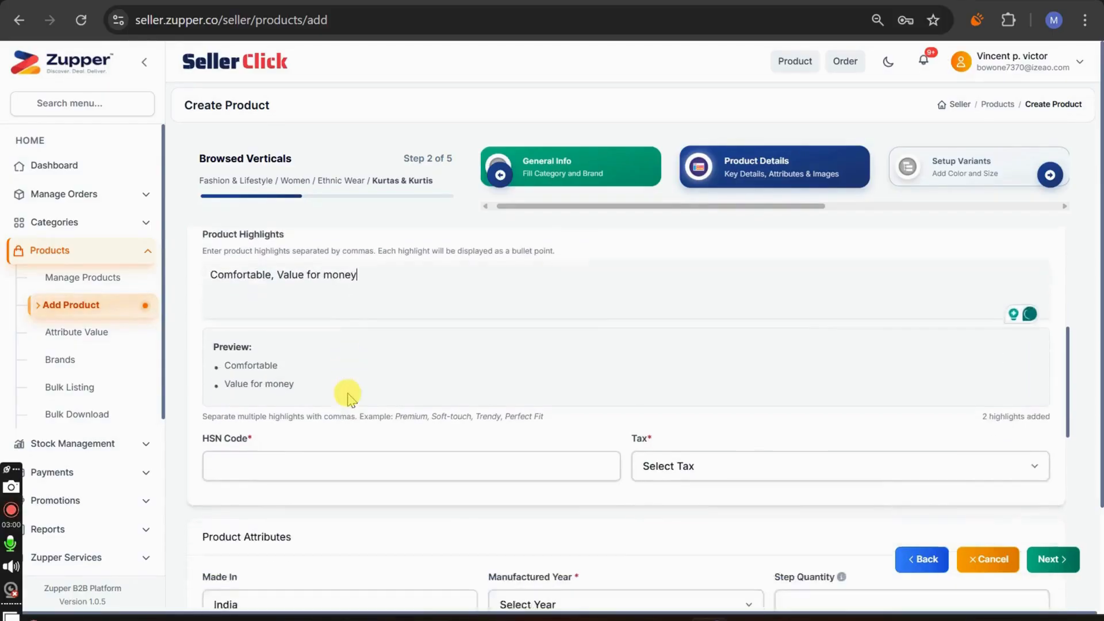
click(344, 390)
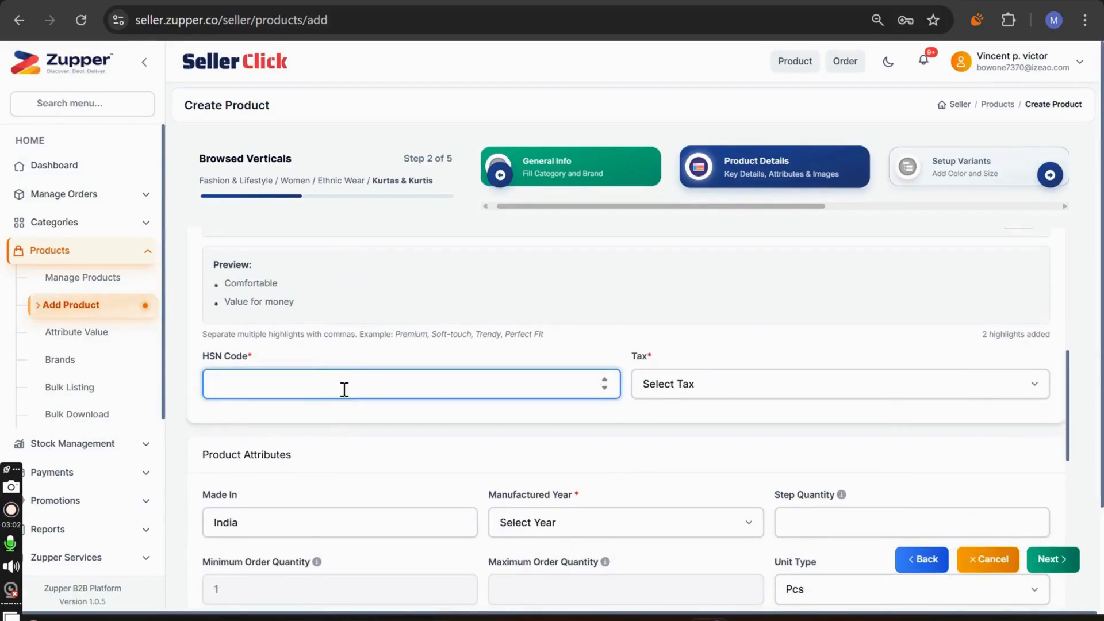
text(6204)
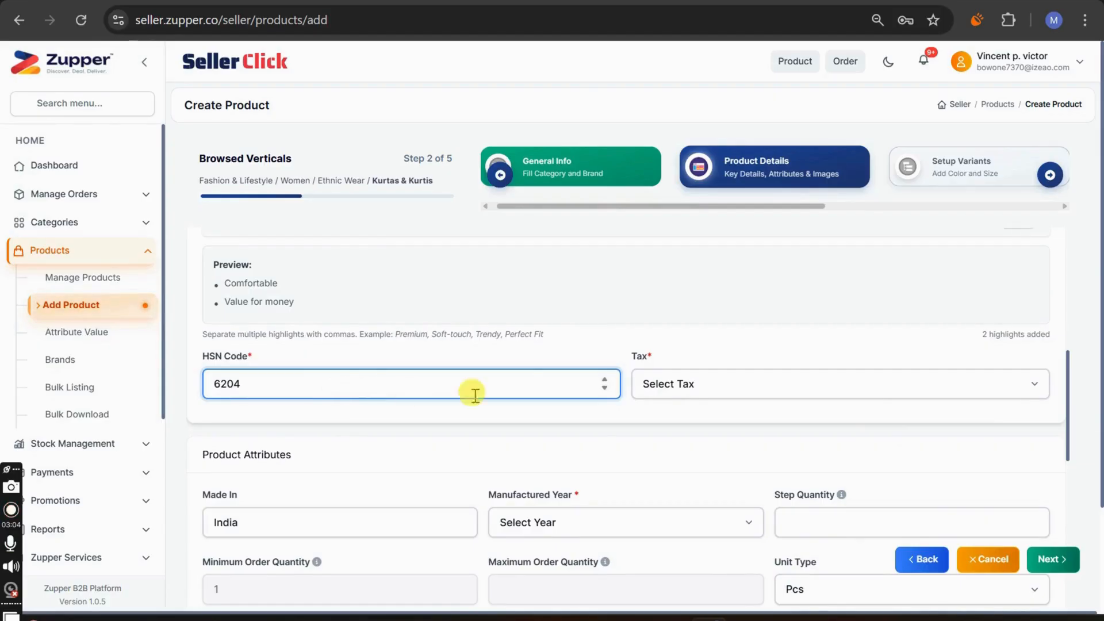
click(726, 386)
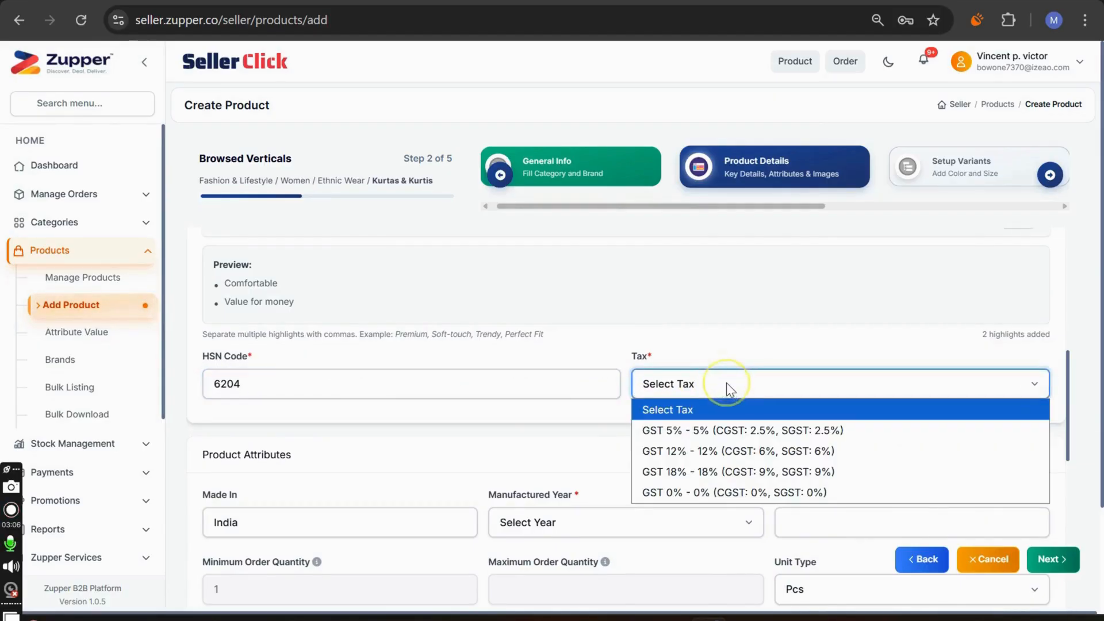
click(740, 430)
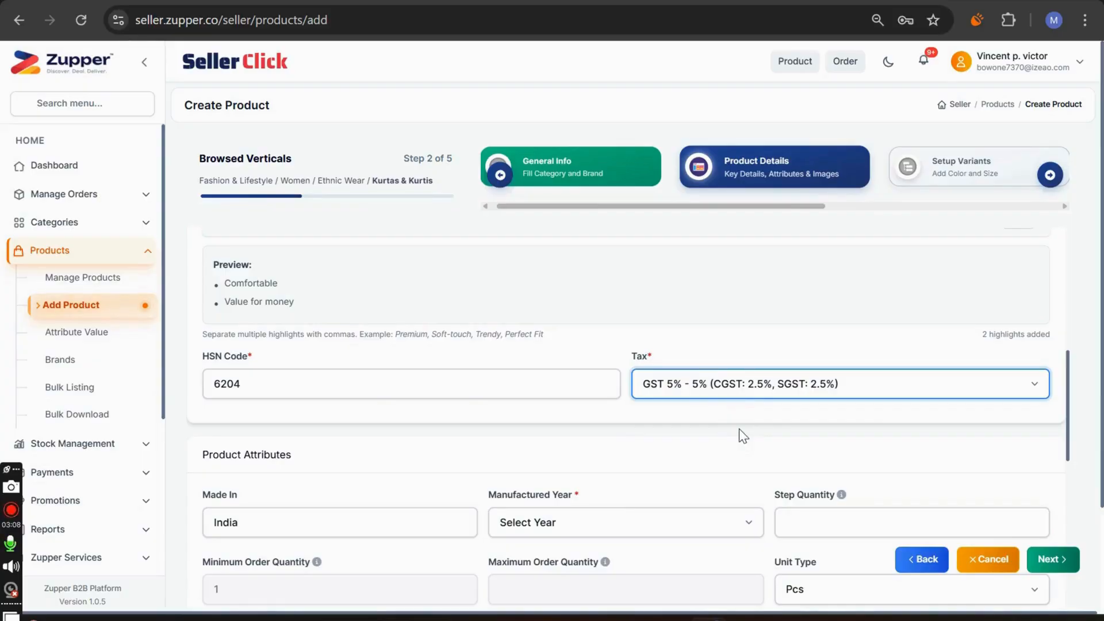
Step: In the product attributes, set the manufactured year to 2025 and the step quantity to 2
scroll(740, 428, down, 3)
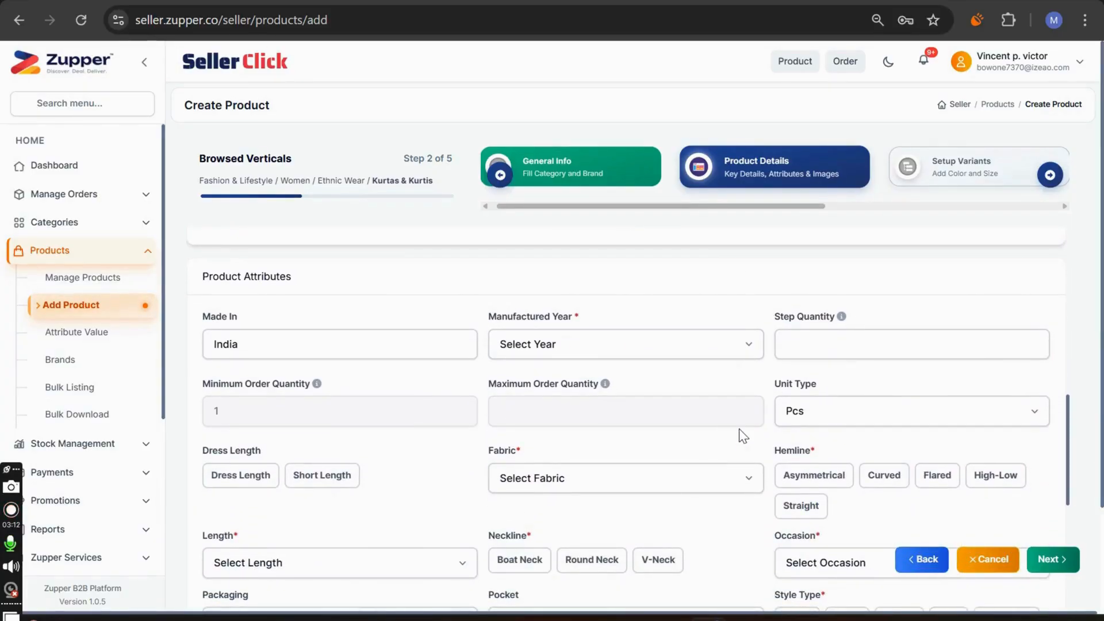
scroll(740, 429, down, 2)
scroll(740, 429, up, 1)
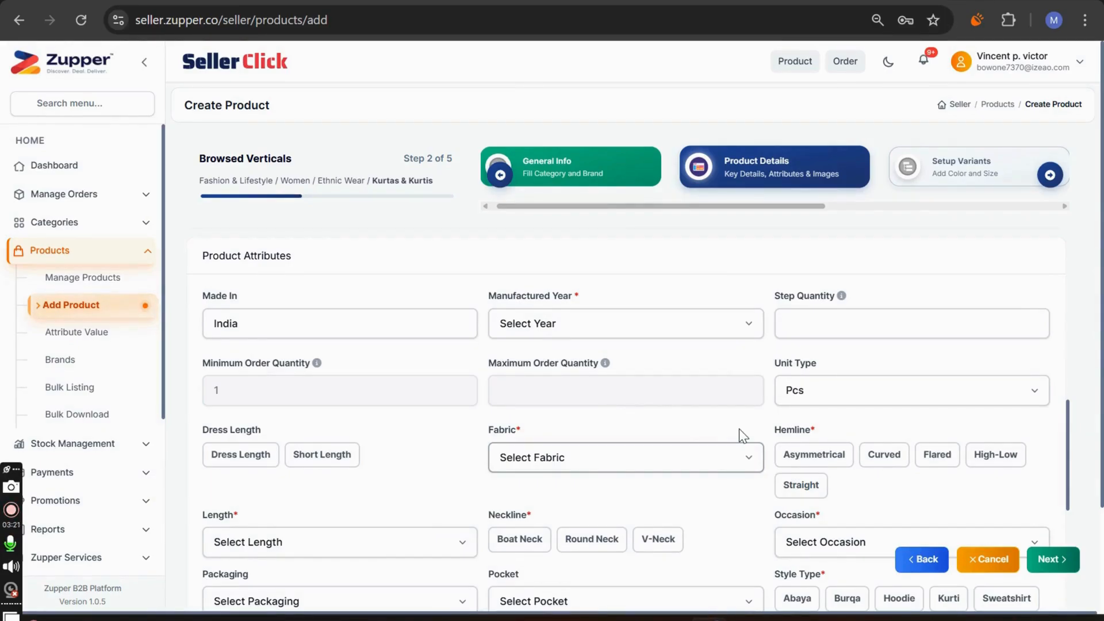
click(677, 326)
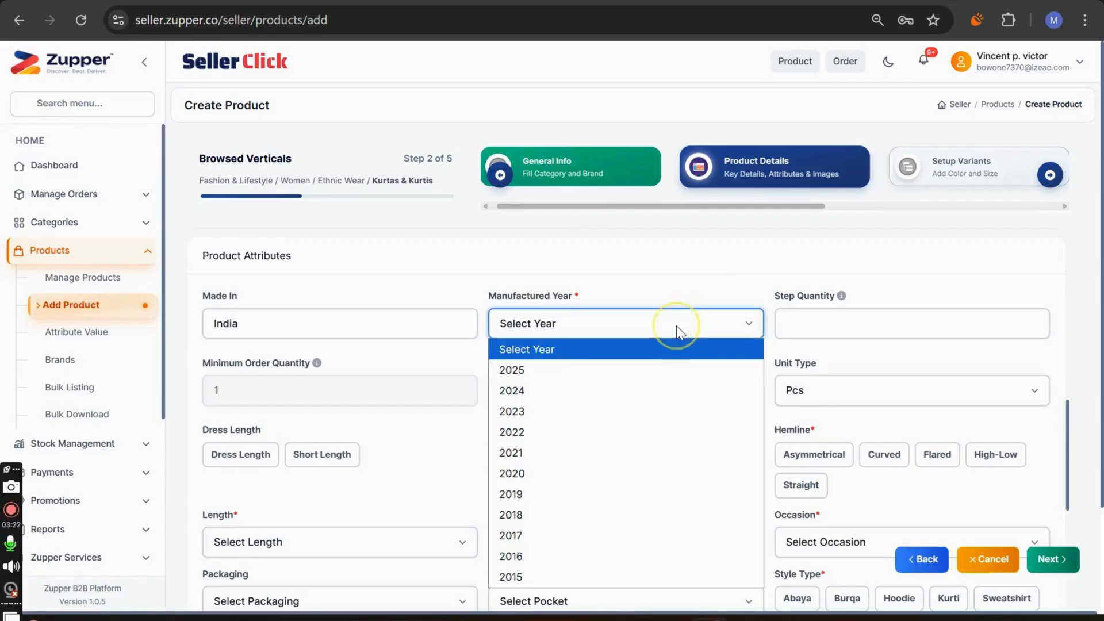
click(601, 370)
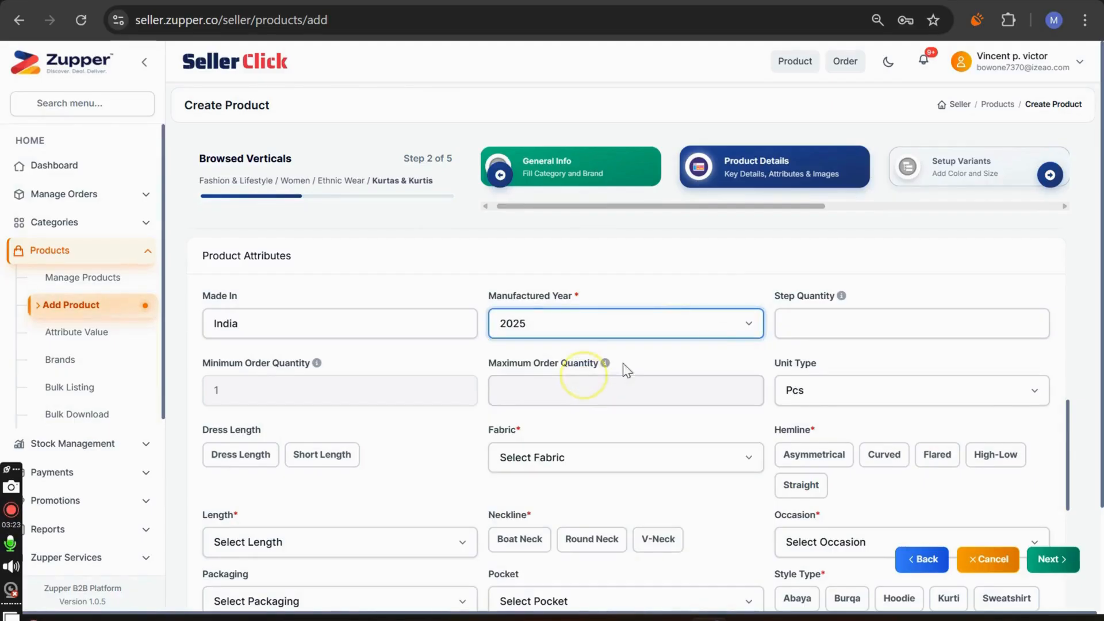
click(814, 319)
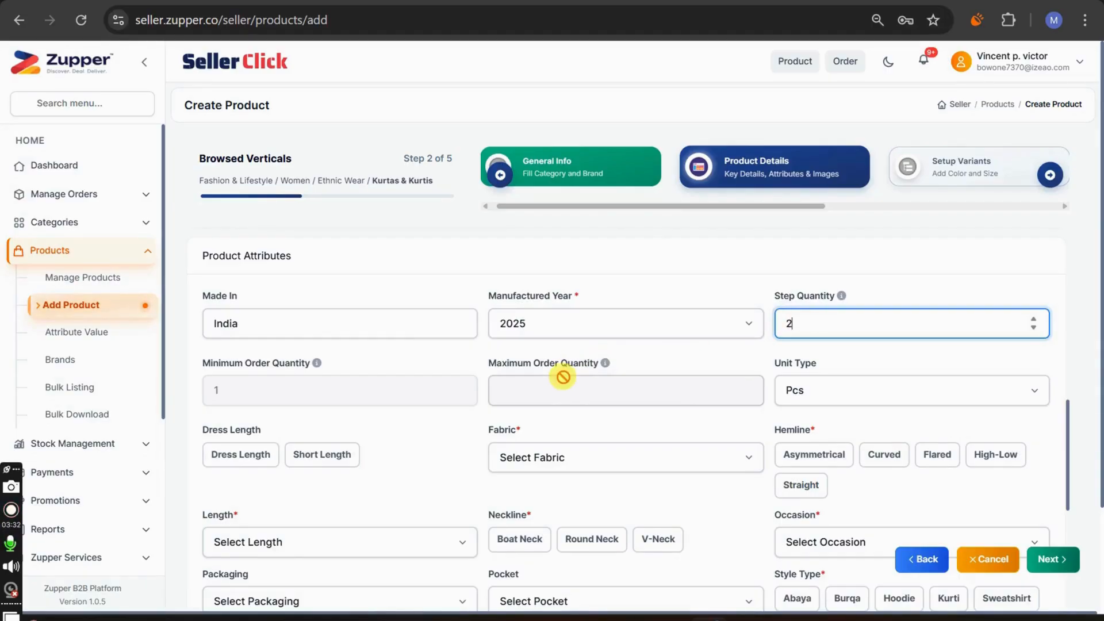
Step: Choose Pcs as the unit type and Short Length as the dress length
scroll(563, 376, down, 1)
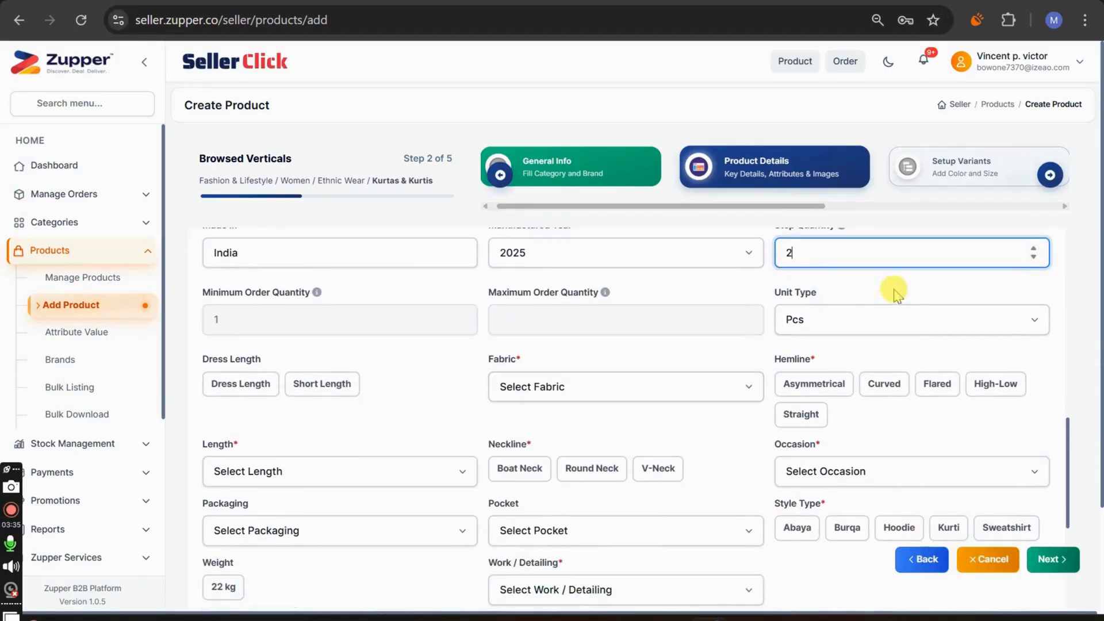
click(895, 316)
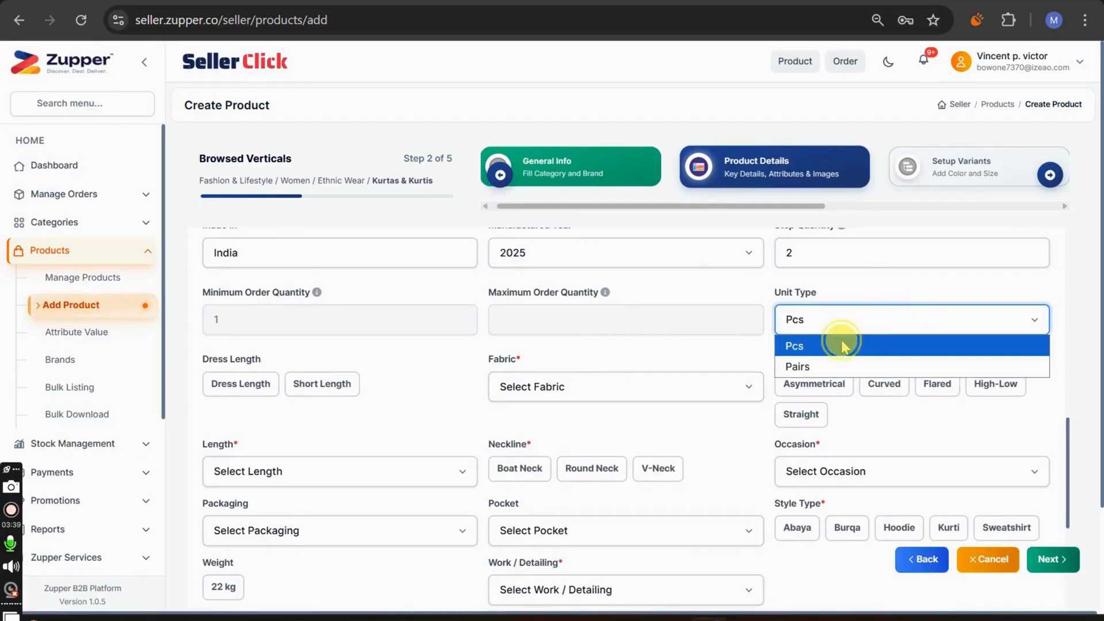
click(844, 345)
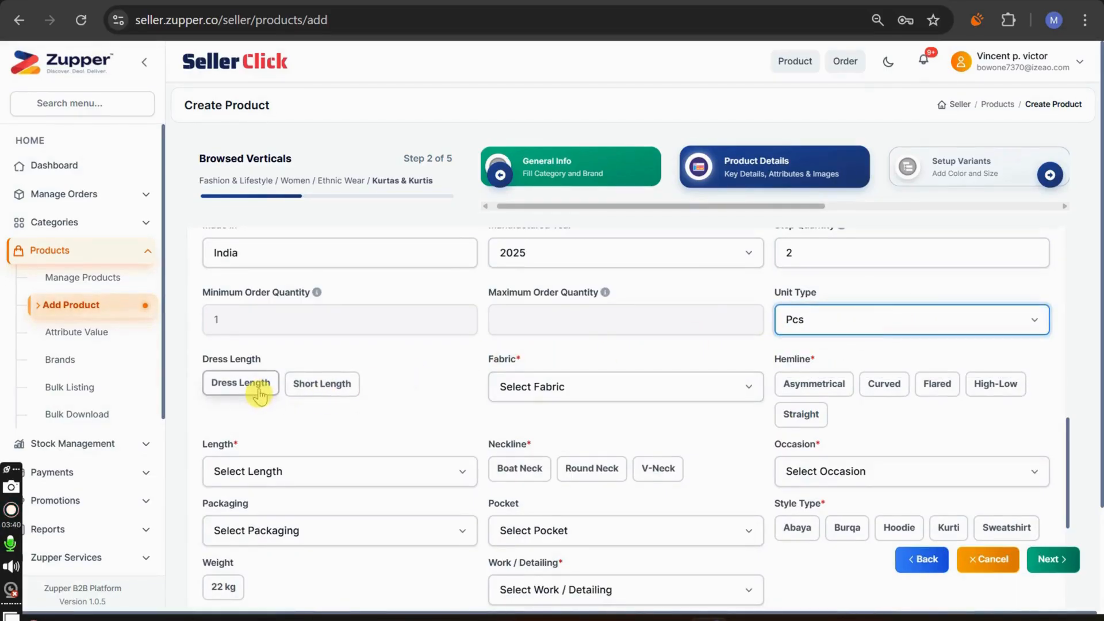
click(321, 383)
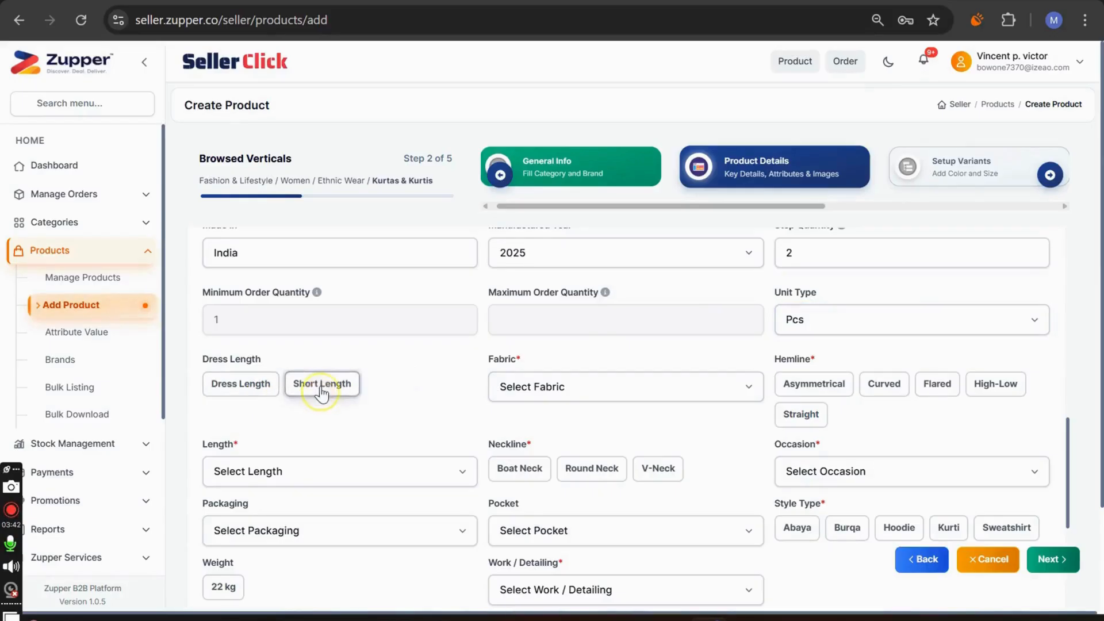
Step: Set the fabric to Cotton and the hemline to Curved
click(569, 388)
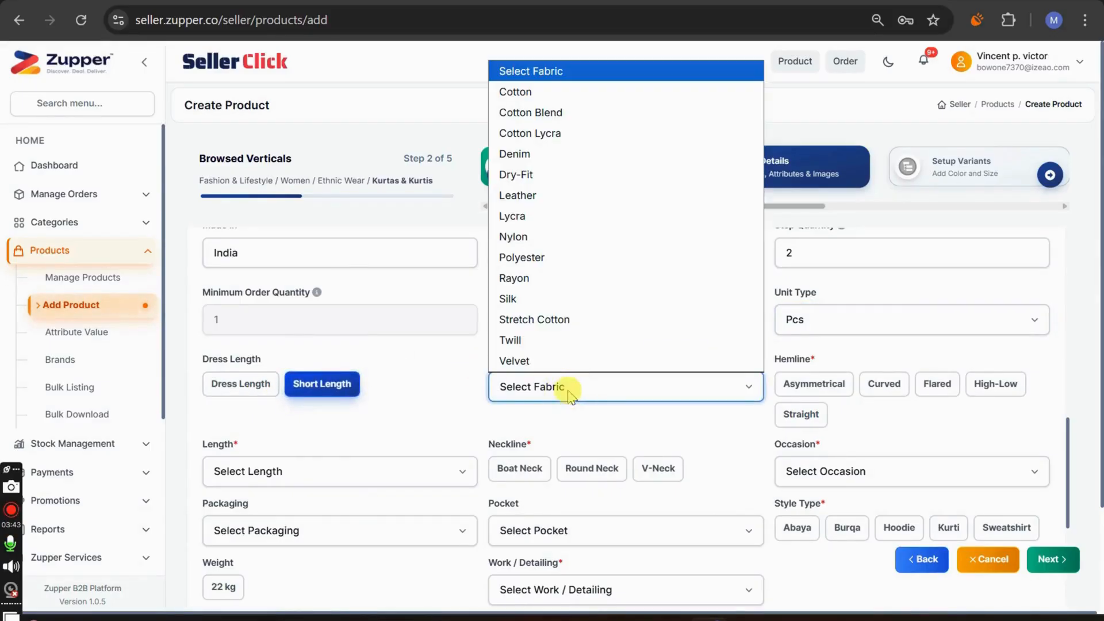
click(561, 205)
click(580, 392)
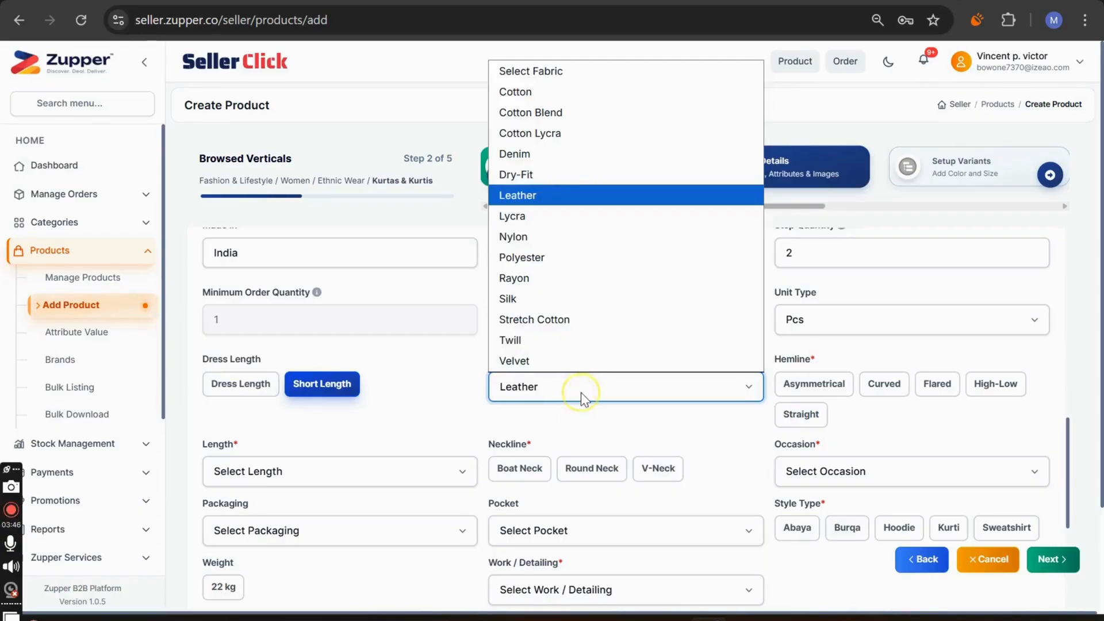
click(574, 92)
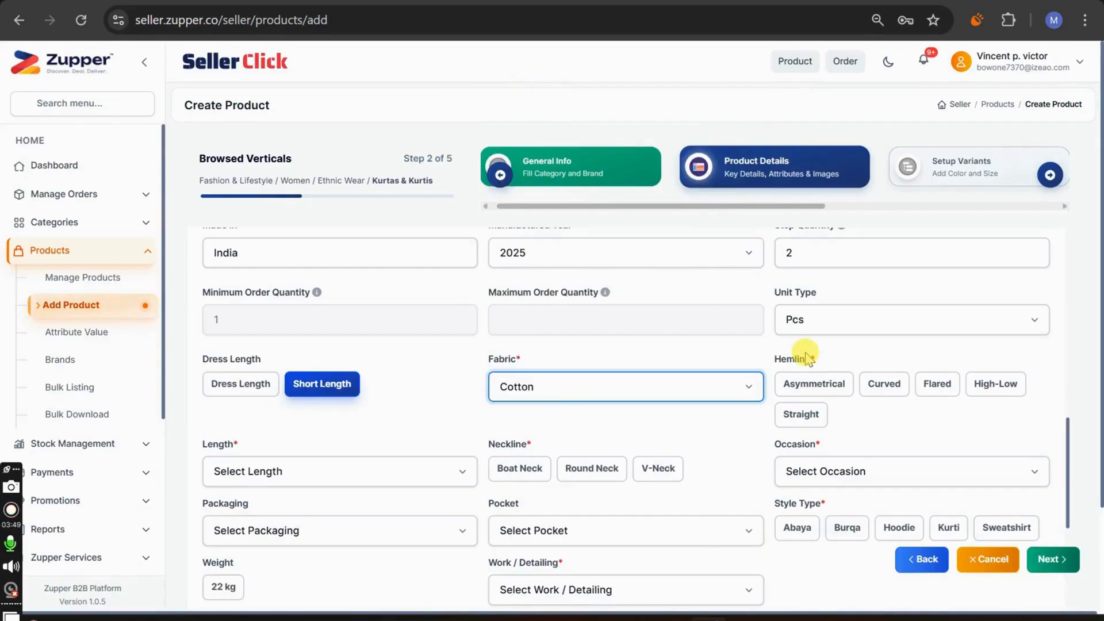
click(884, 383)
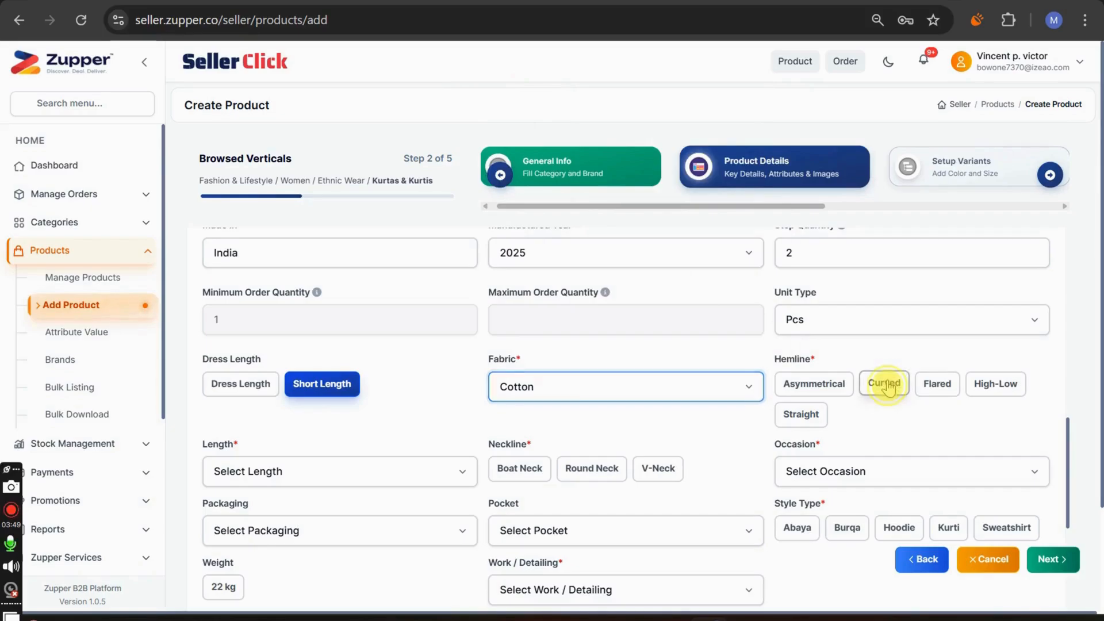
Step: Set the kurta's length to Ankle and its neckline to Round Neck
click(333, 476)
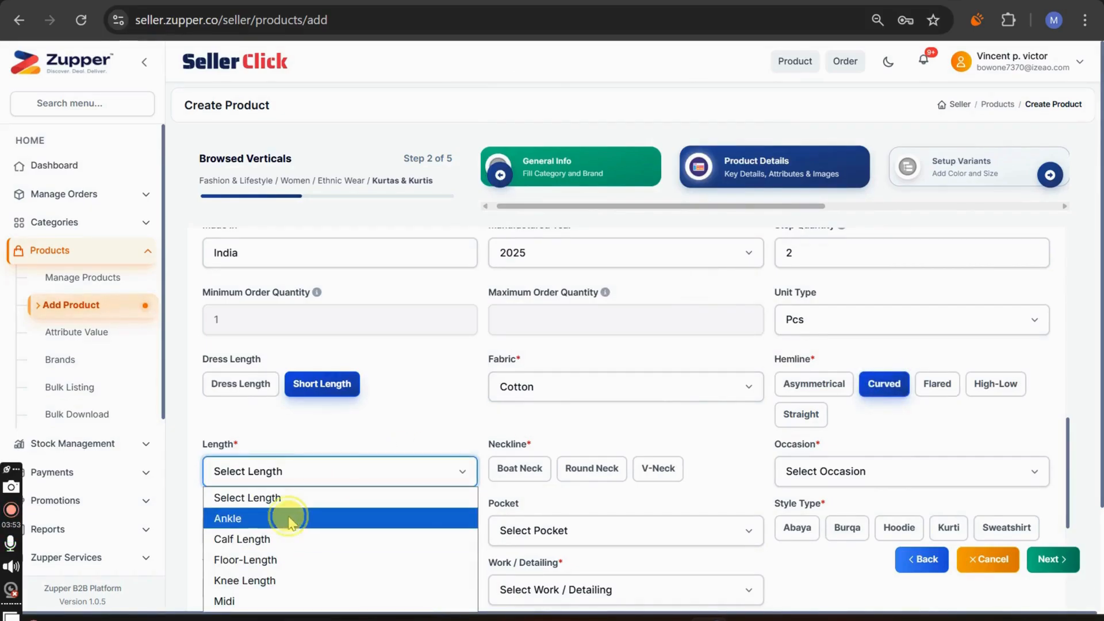
click(289, 519)
click(594, 468)
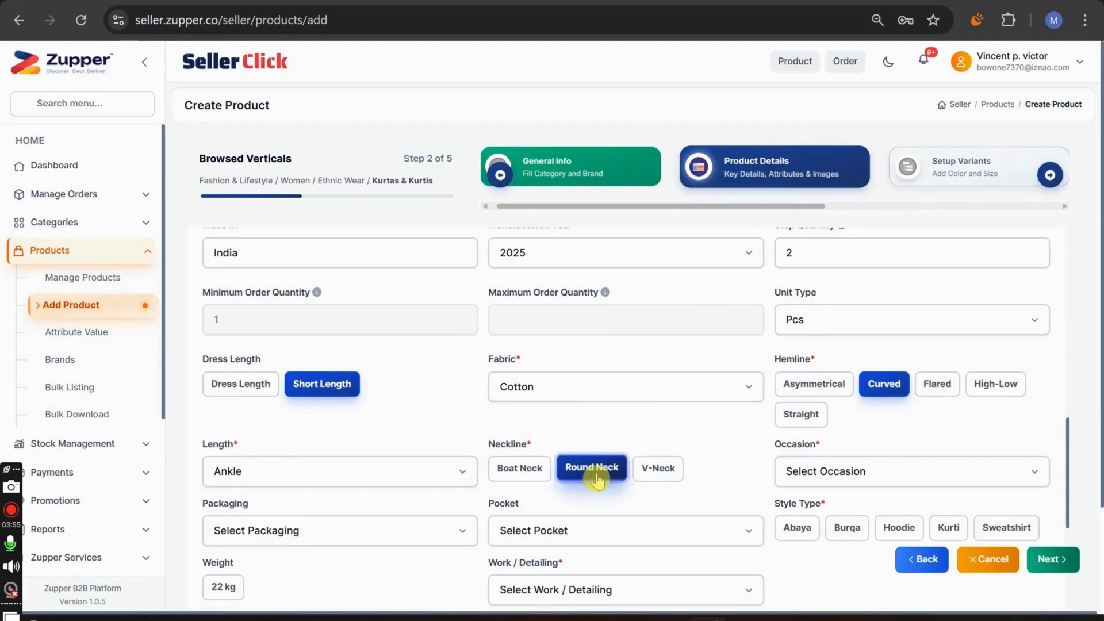
Step: Set the kurta's occasion to Daily Wear and its packaging to Poly Pack
scroll(592, 474, down, 2)
click(871, 344)
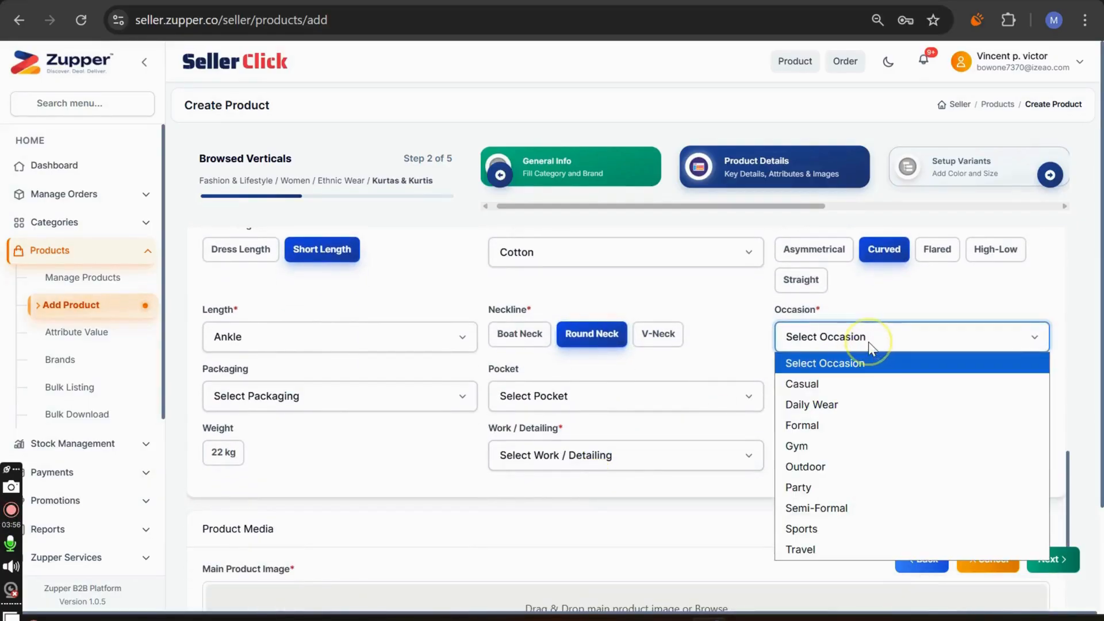
click(846, 406)
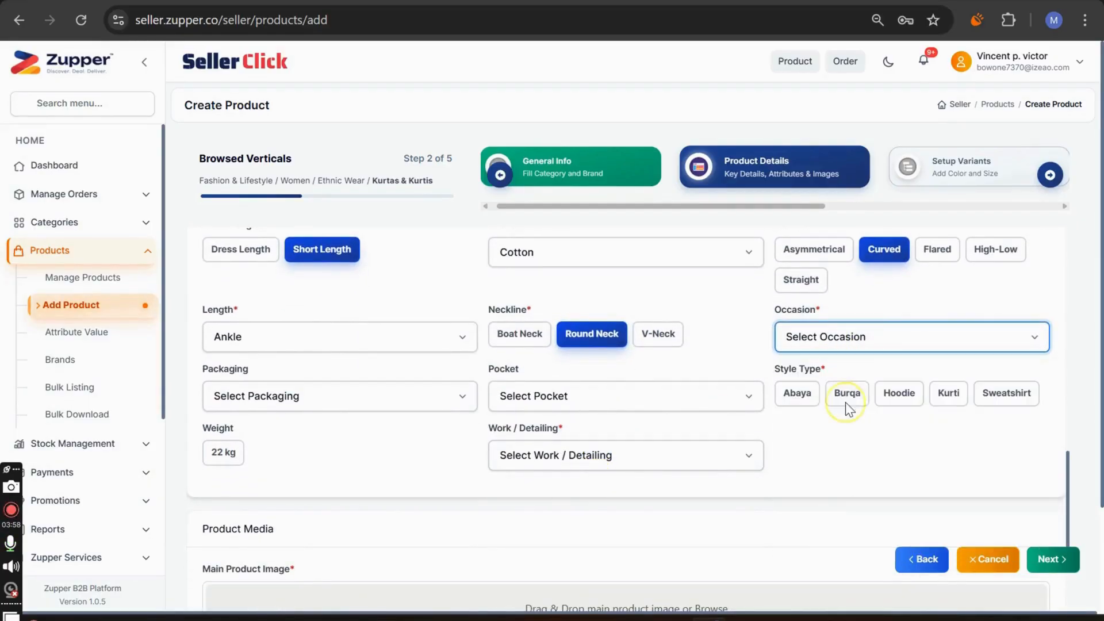
click(319, 395)
click(272, 443)
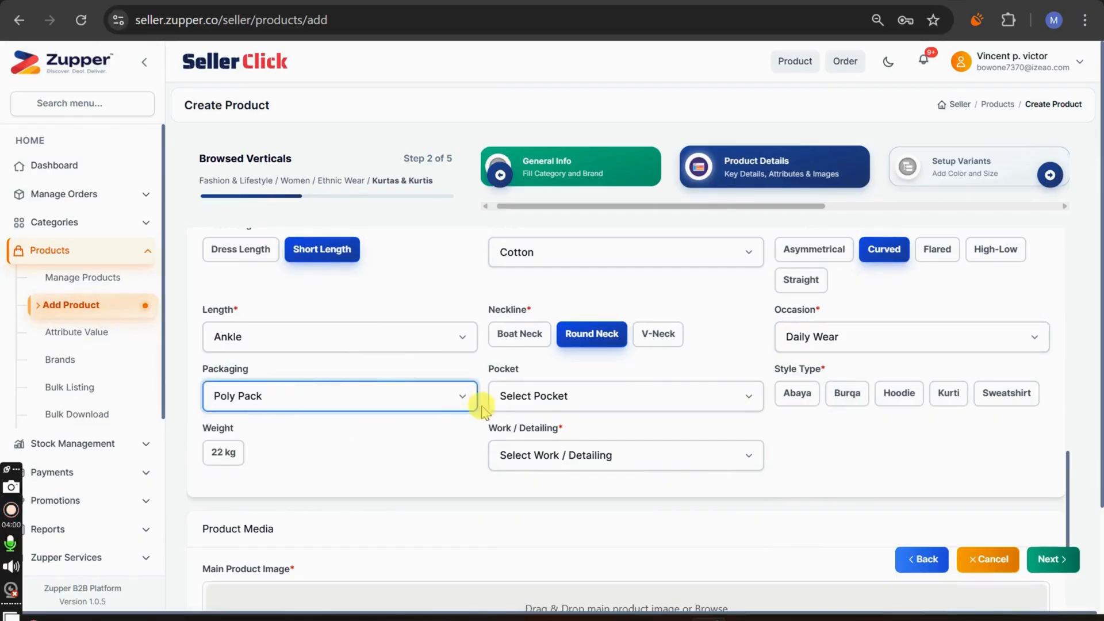
Step: Set the pocket attribute to No and the style type to Kurti
click(565, 399)
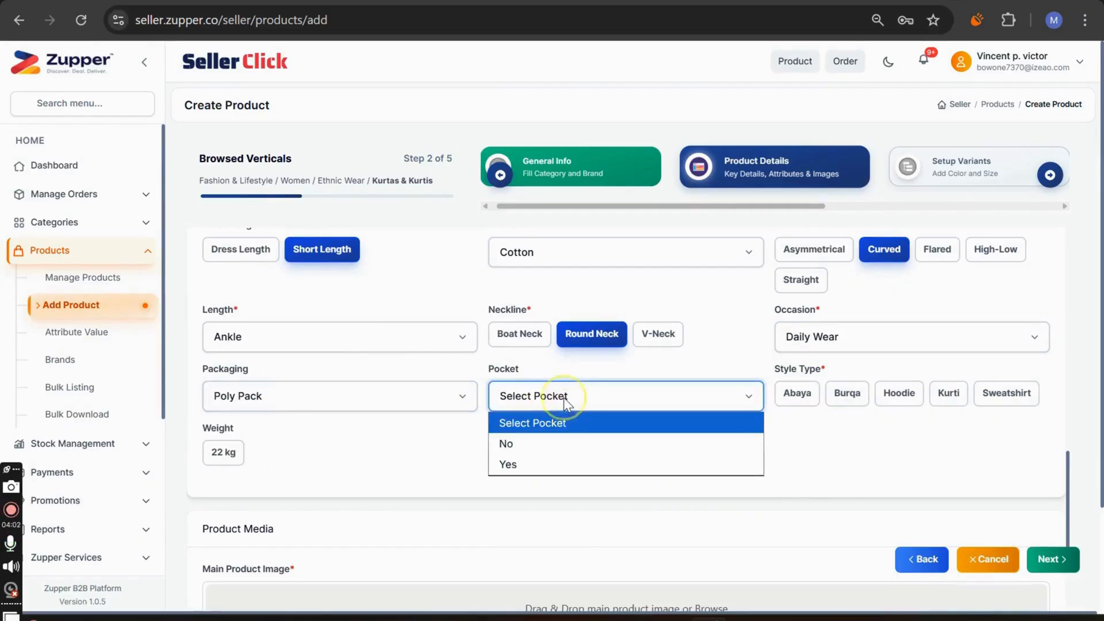
click(530, 447)
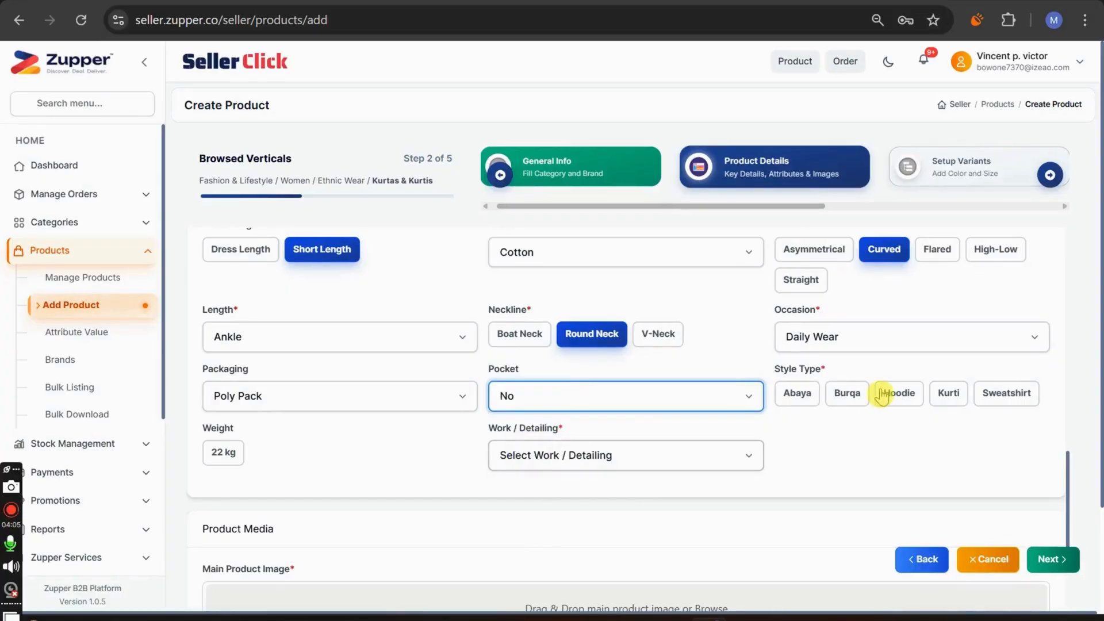
click(956, 397)
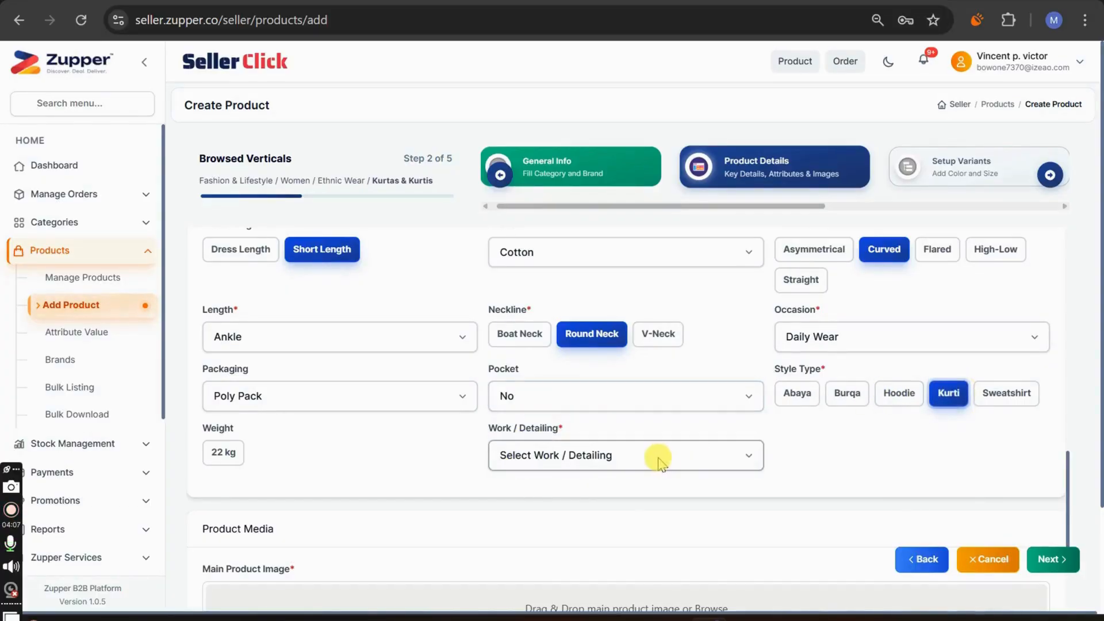
Step: Set the work / detailing attribute to Printed
click(659, 458)
click(569, 368)
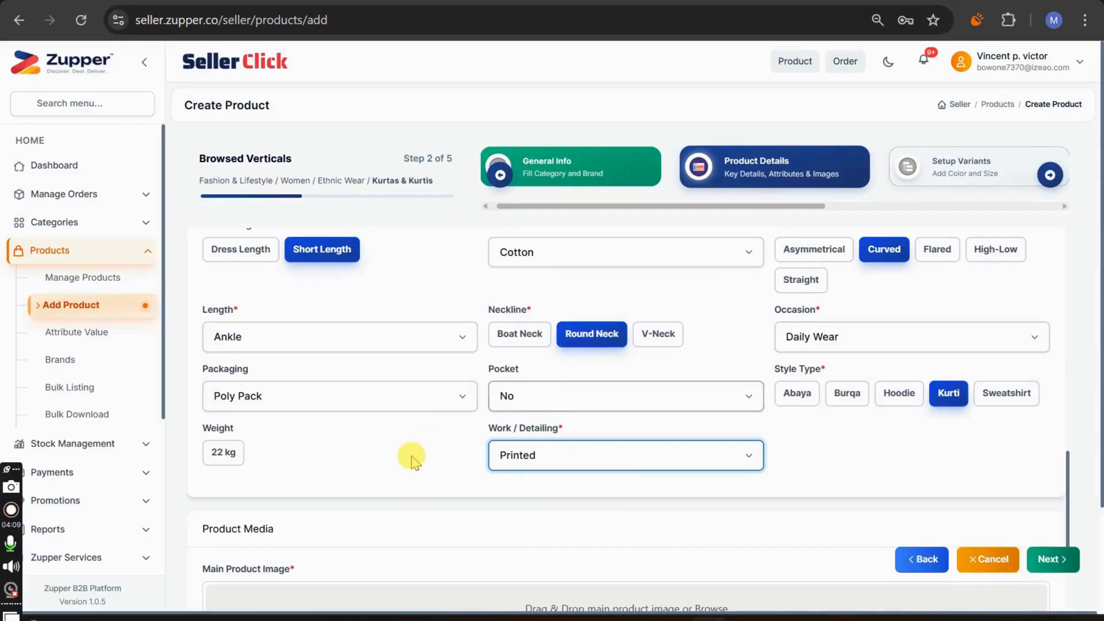
scroll(414, 486, down, 1)
scroll(413, 485, up, 1)
scroll(413, 484, up, 1)
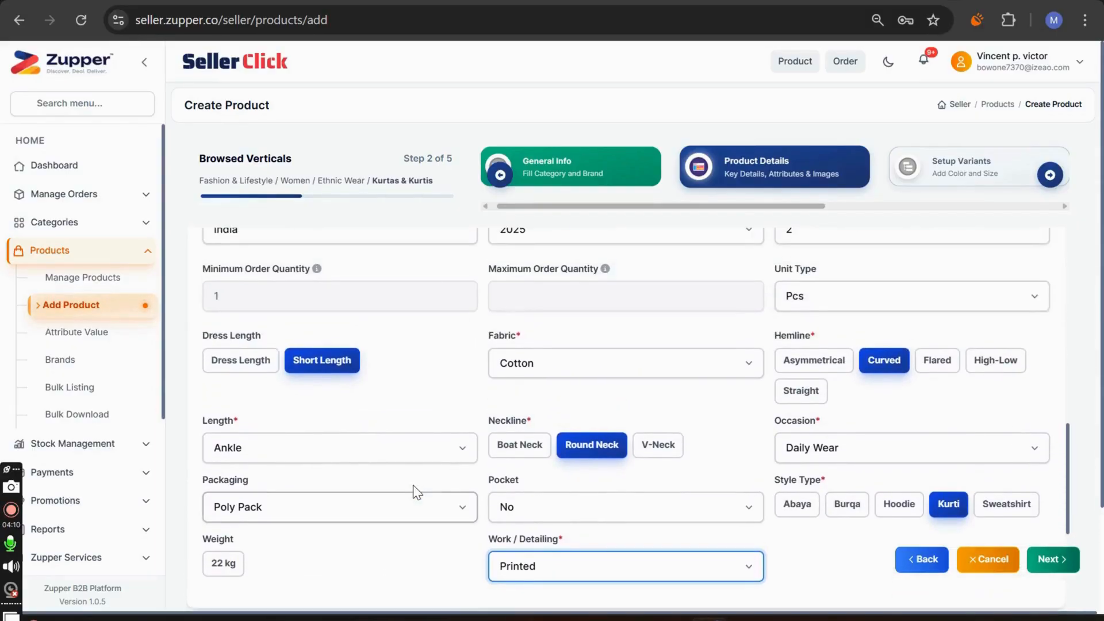
Step: Upload Main Image from the Main and Other folder as the main product image
scroll(412, 485, down, 4)
scroll(413, 484, down, 3)
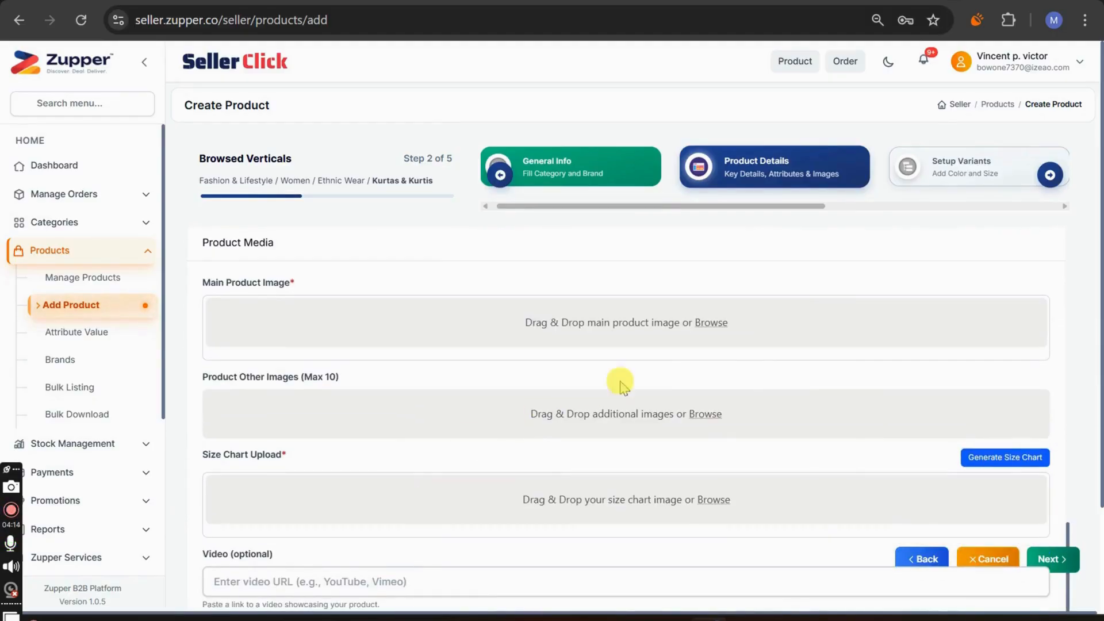
click(711, 323)
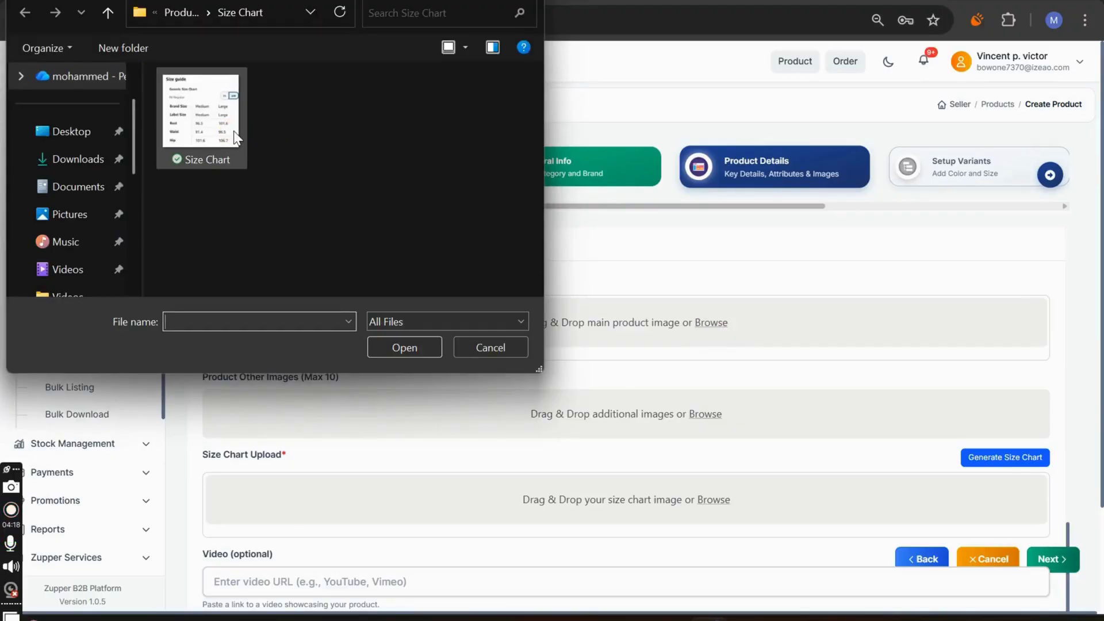
click(183, 13)
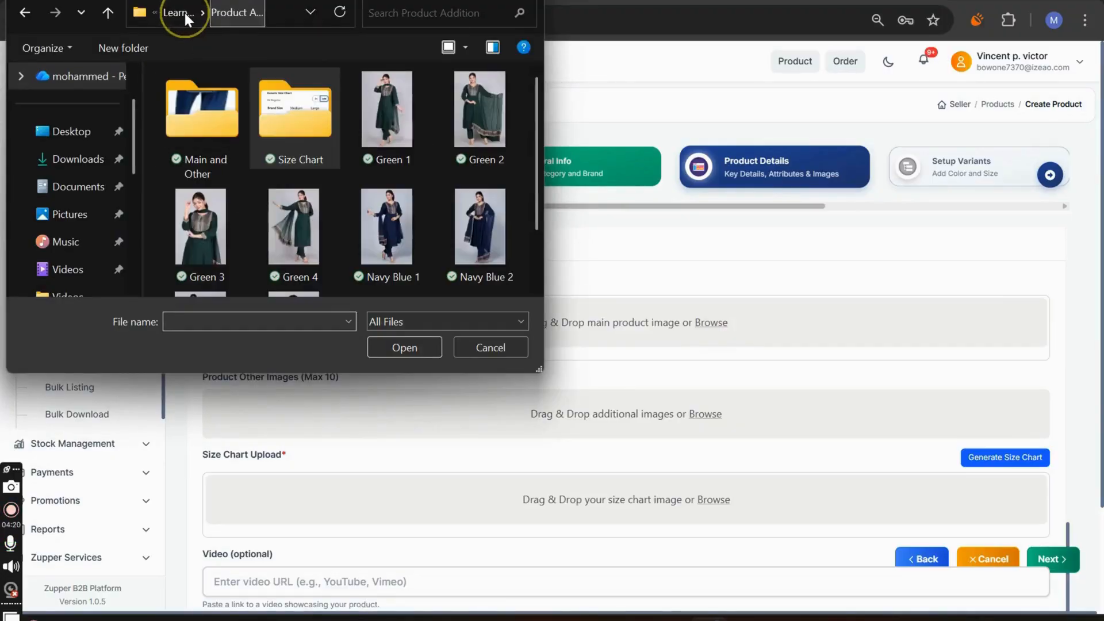
double_click(213, 143)
double_click(193, 138)
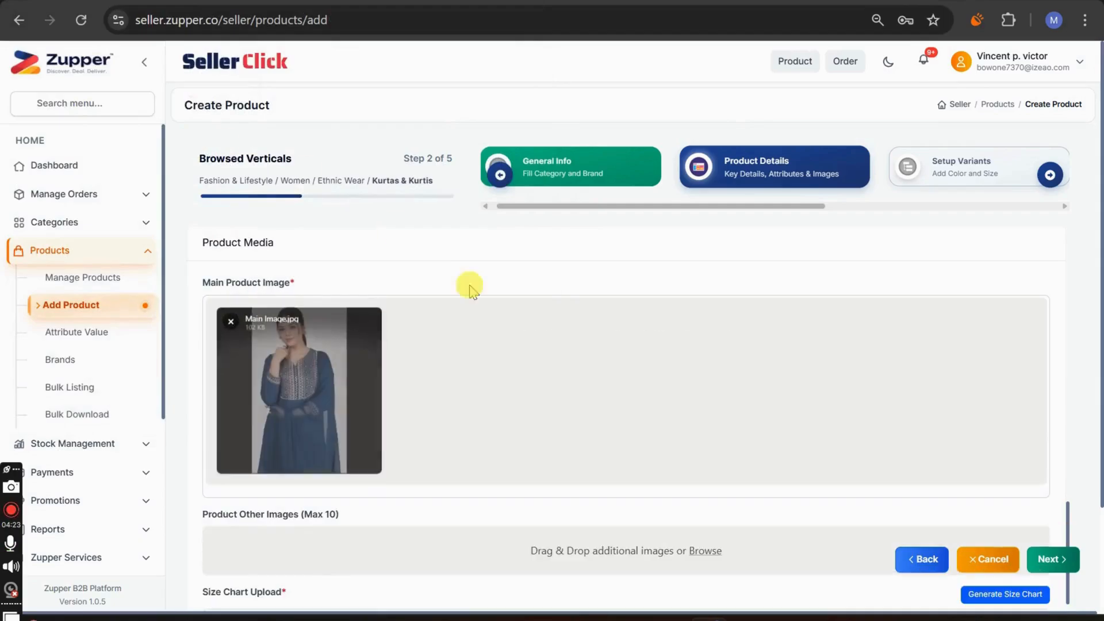
Step: Upload Other Image 1 through Other Image 4 together as the product's other images
scroll(513, 332, down, 3)
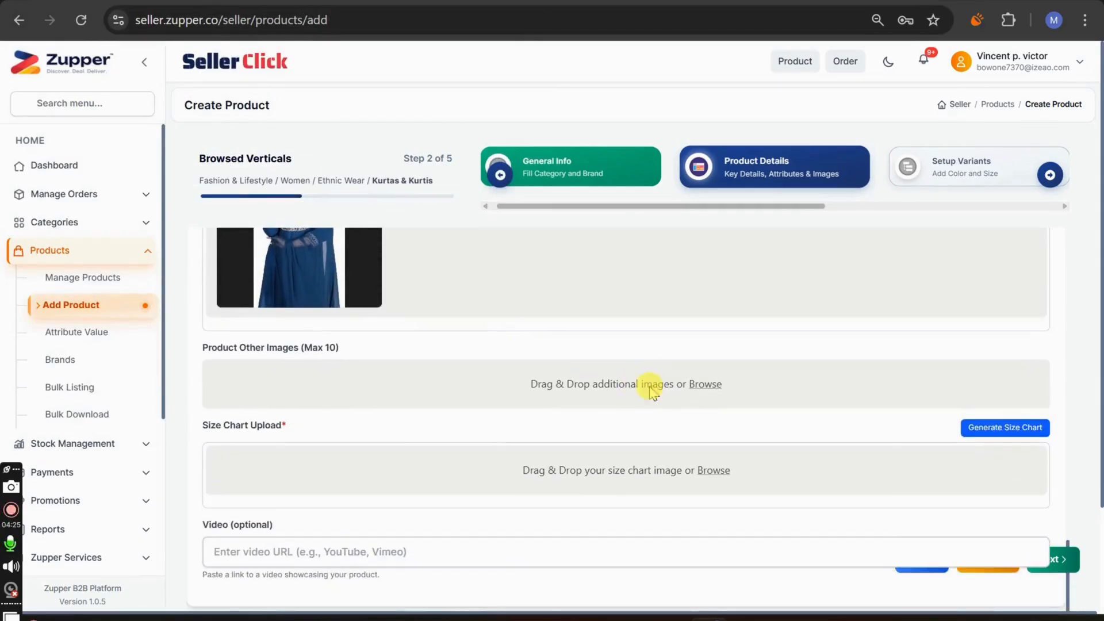
click(698, 391)
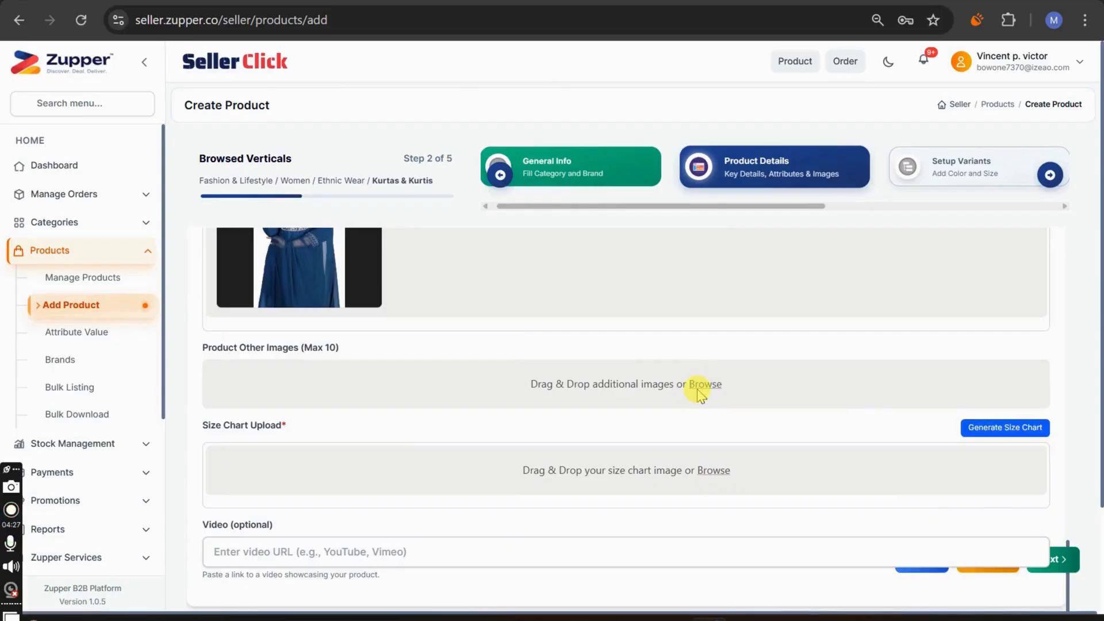
click(359, 156)
click(310, 150)
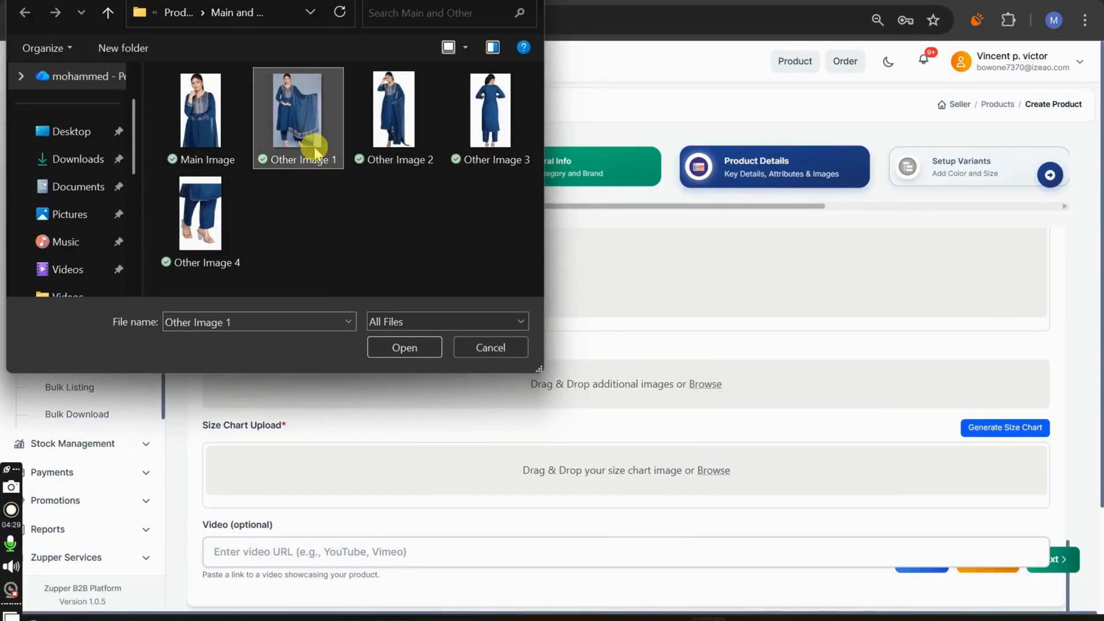
key(shift+Right)
key(shift+Right)
key(shift+Right)
key(Return)
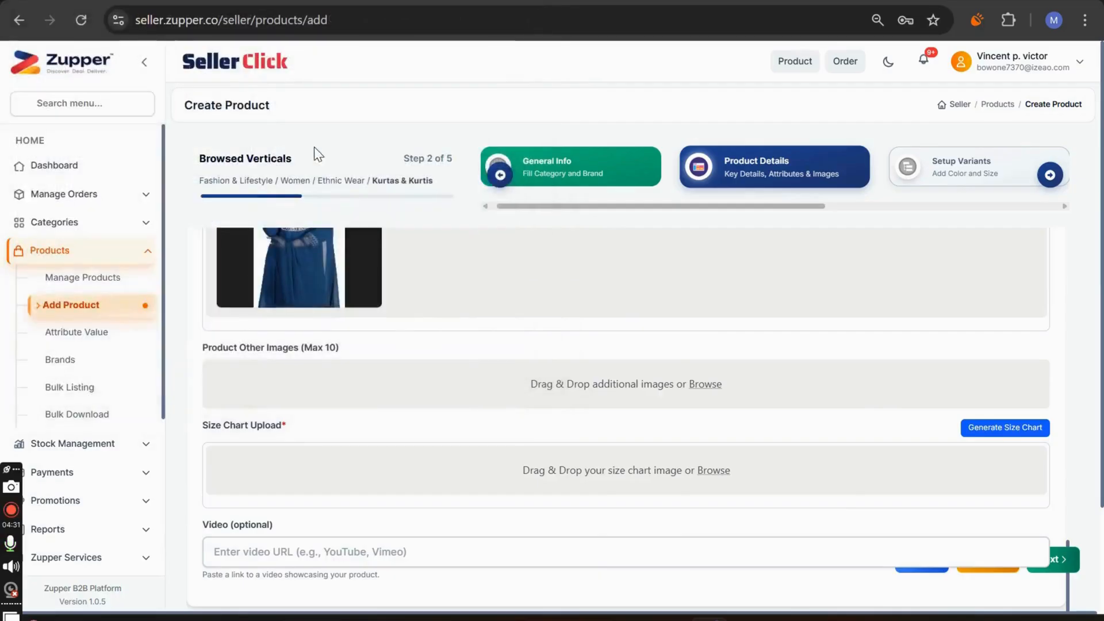
scroll(557, 373, down, 1)
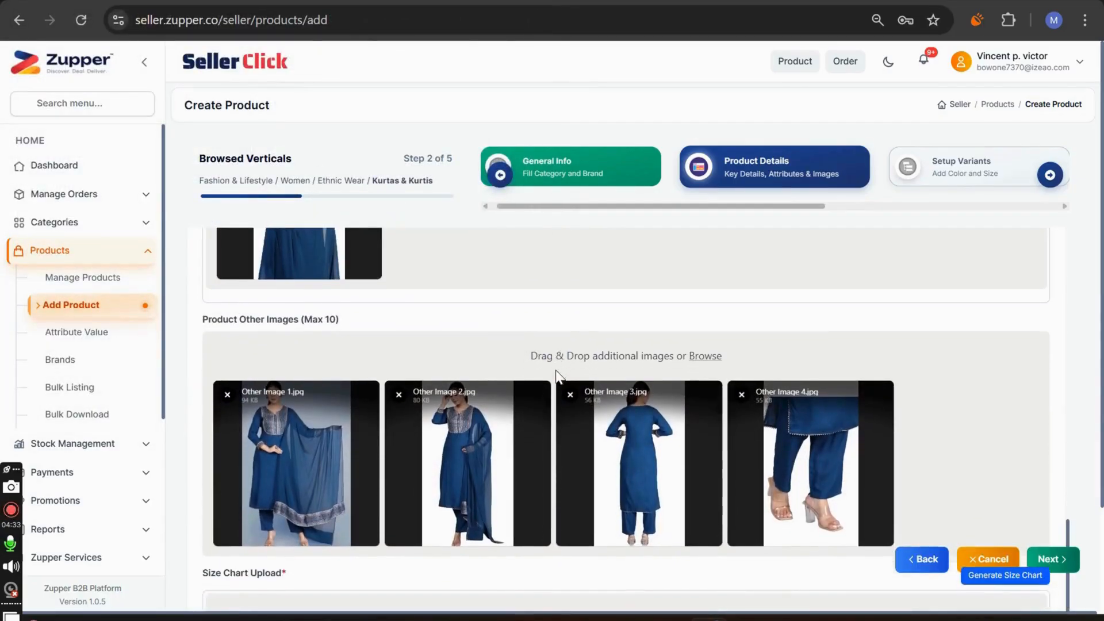
Step: Upload the Size Chart image from the Size Chart folder as the product's size chart
scroll(555, 373, down, 2)
scroll(556, 372, down, 2)
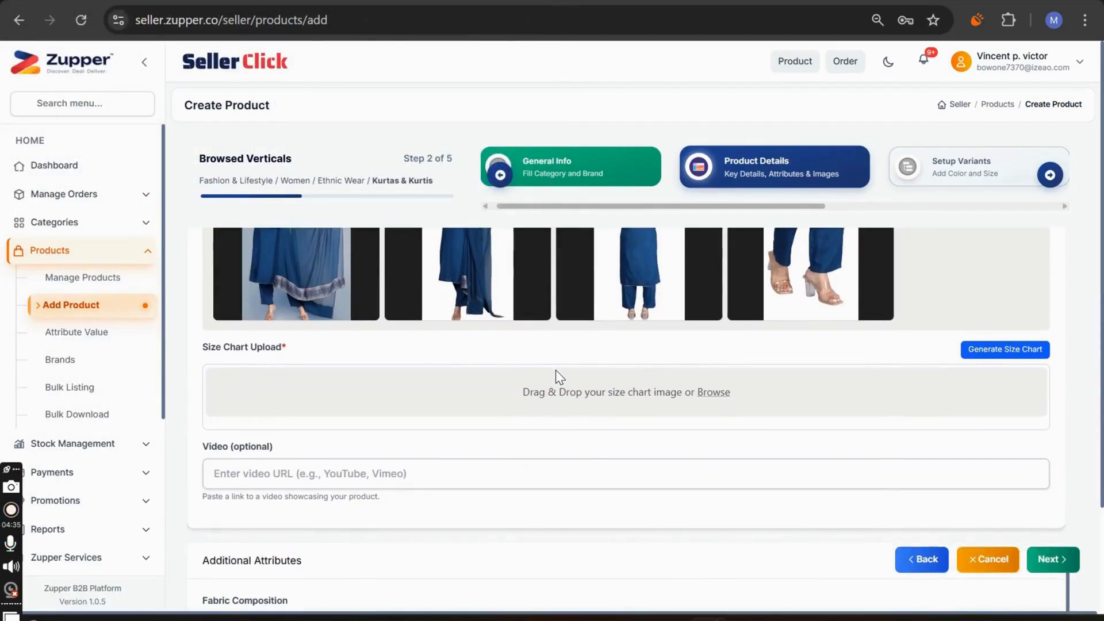
click(712, 393)
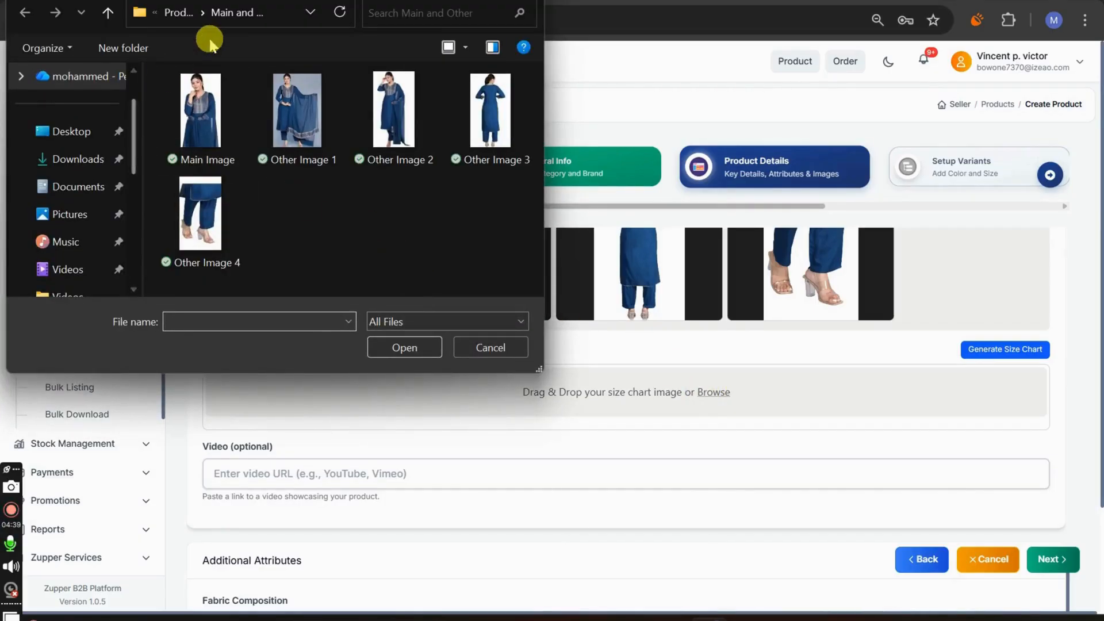
click(180, 12)
double_click(288, 130)
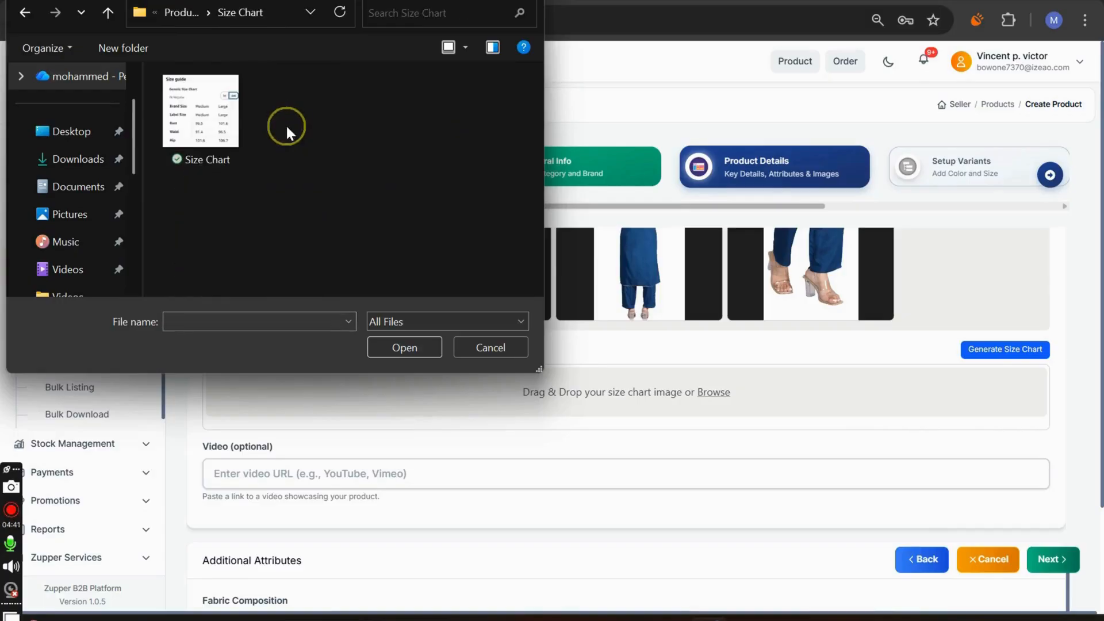
click(205, 121)
click(395, 345)
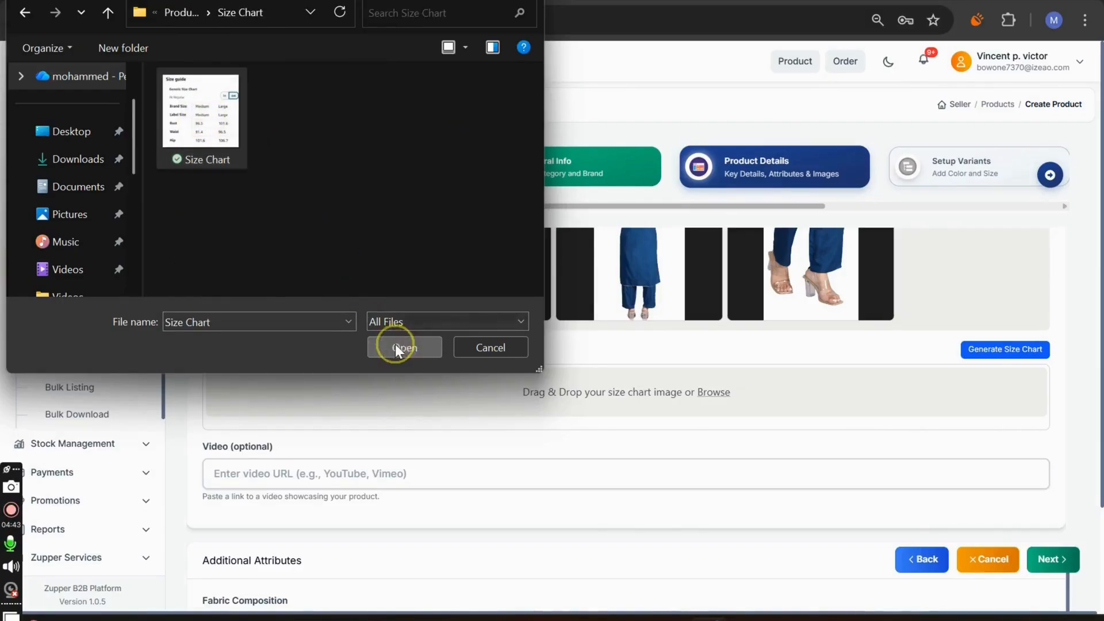
Step: View the Size Chart Generator's editor and close it without generating a chart
click(1001, 350)
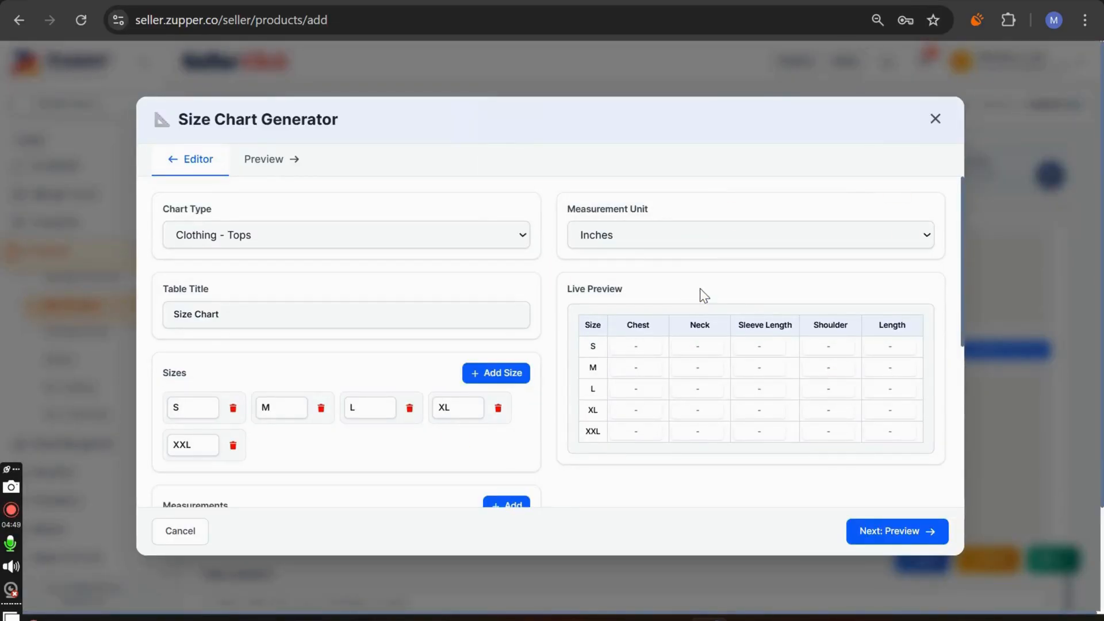
click(935, 119)
scroll(832, 360, down, 3)
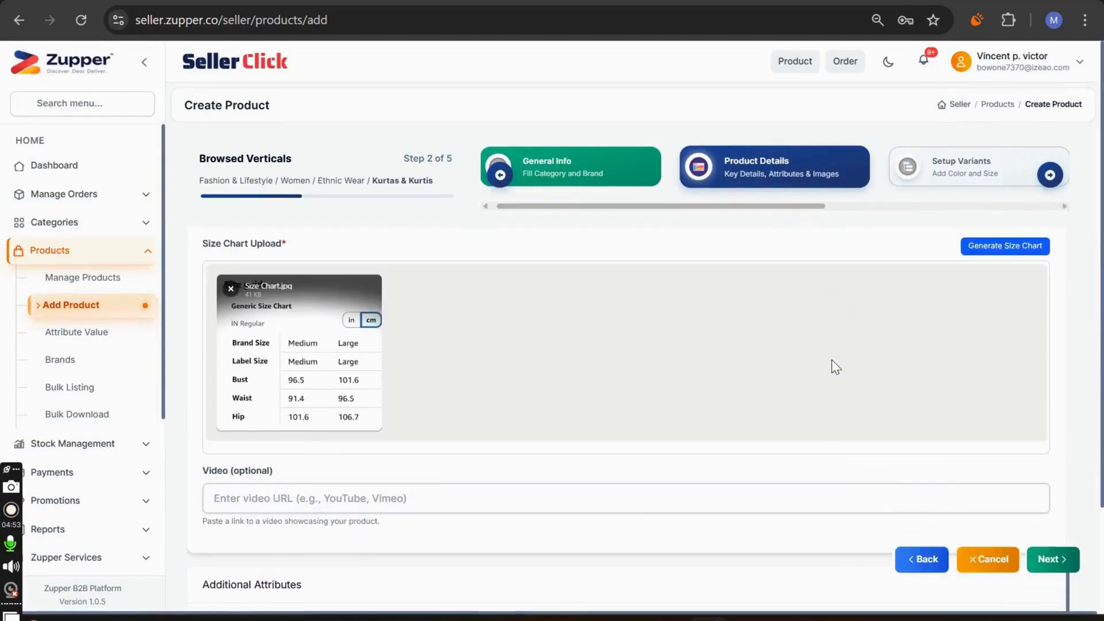
Step: Review the optional video field, the uploaded product media and the completed product attributes
click(360, 426)
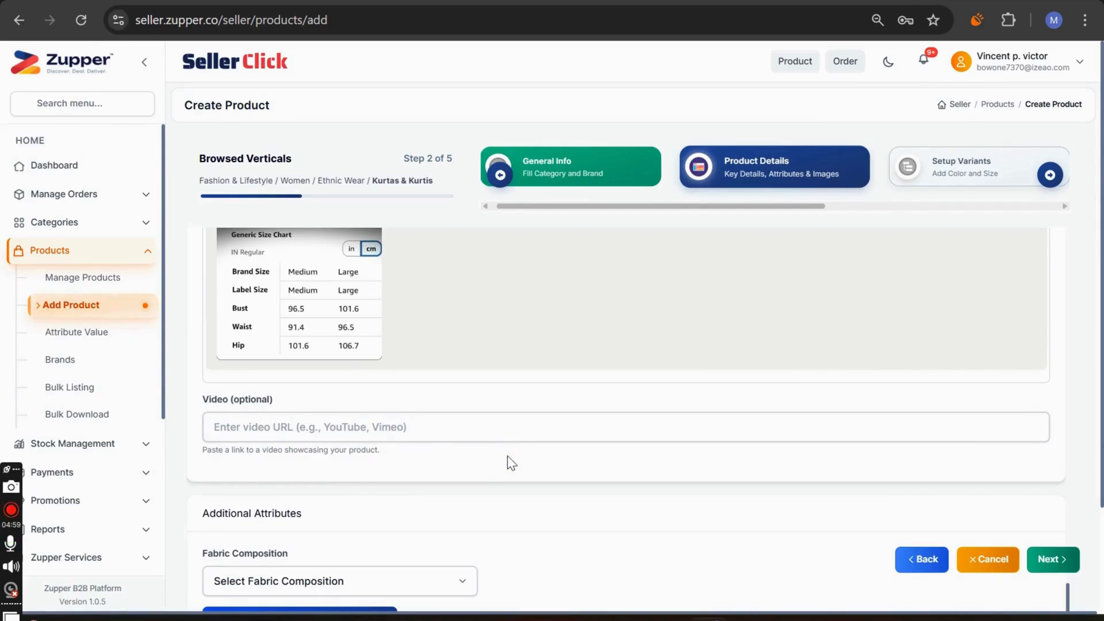
scroll(507, 457, down, 2)
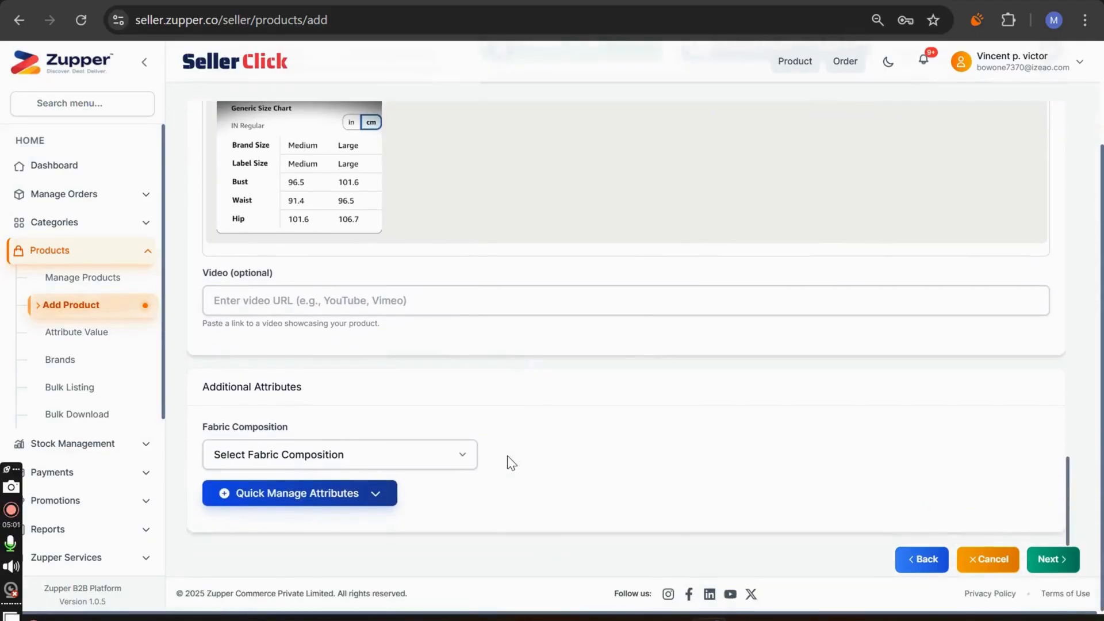
scroll(658, 256, up, 6)
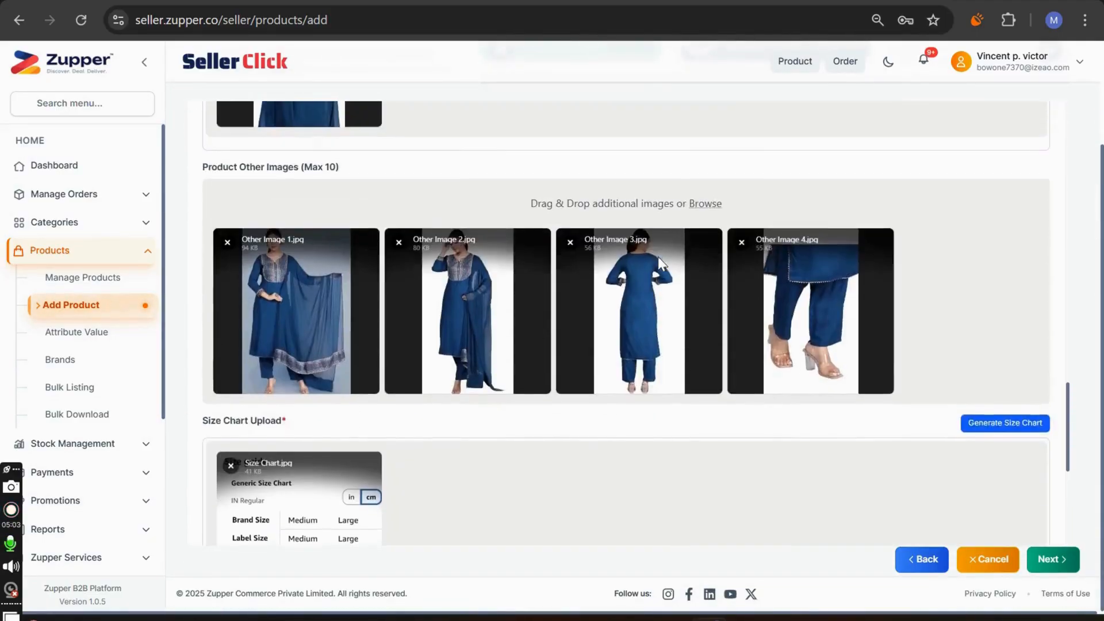
scroll(658, 256, up, 10)
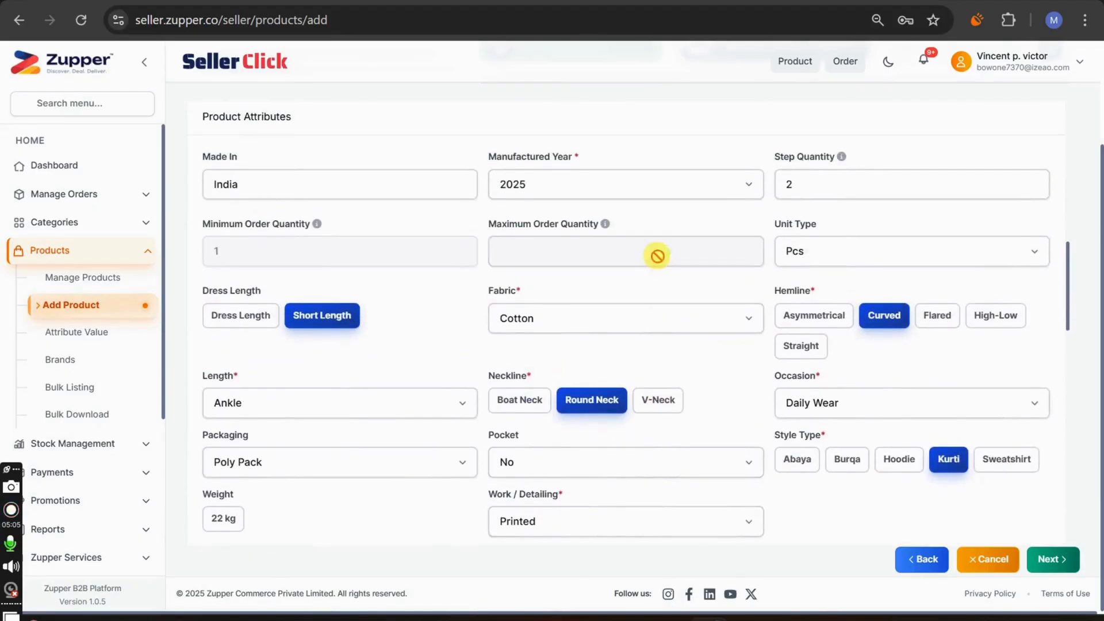
scroll(657, 256, down, 11)
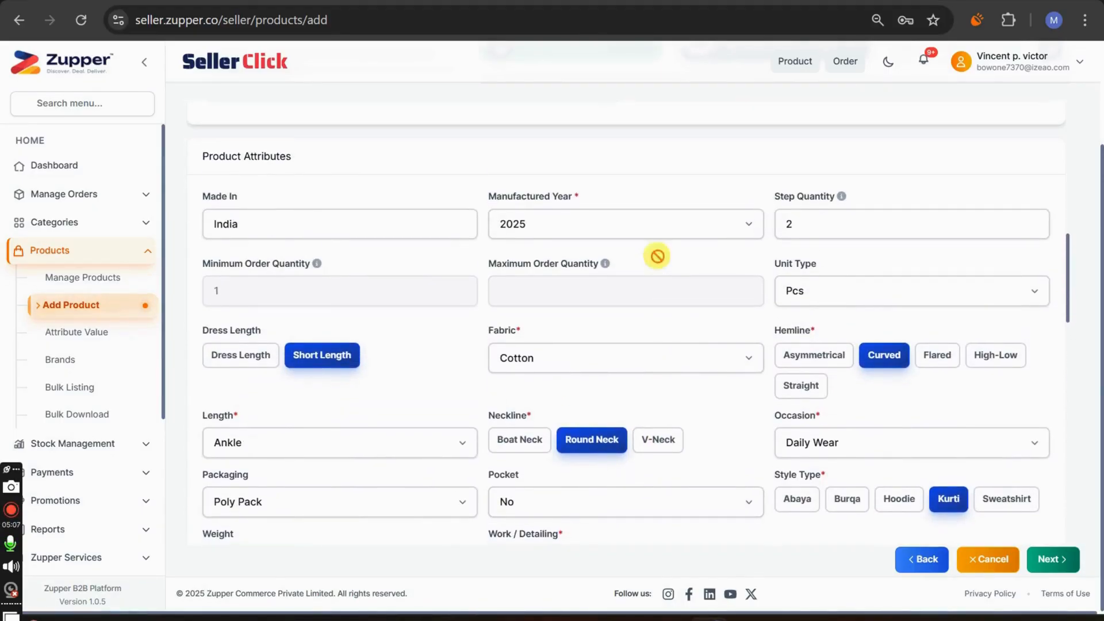
scroll(659, 263, down, 6)
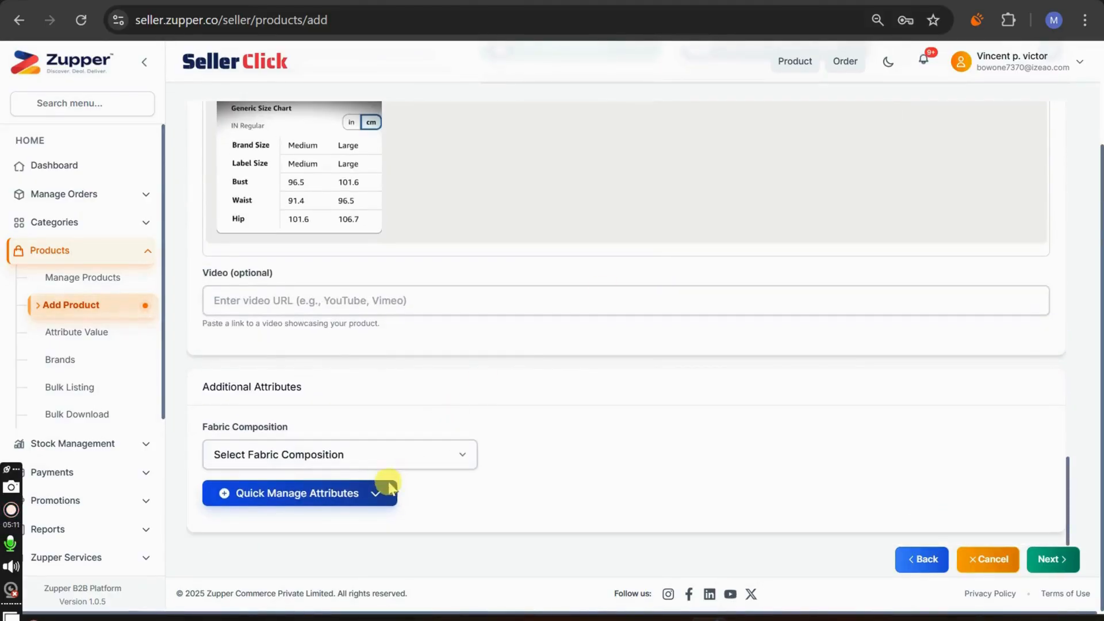
Step: Expand the quick attribute management under Additional Attributes and examine its required attributes and options for adding new ones
click(371, 495)
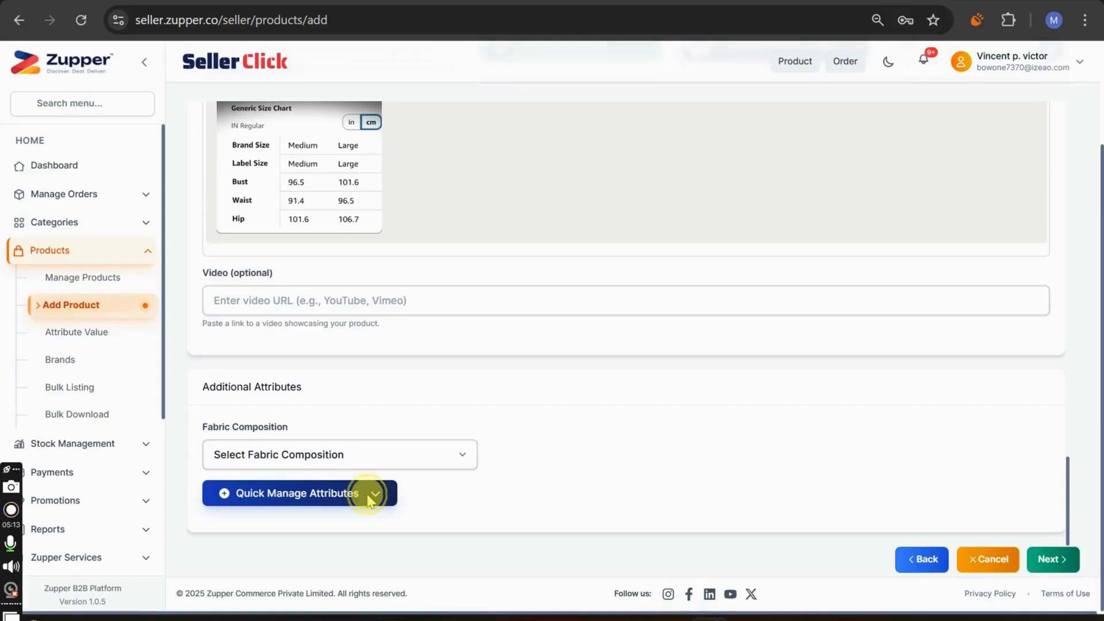
scroll(695, 472, down, 1)
scroll(694, 473, down, 2)
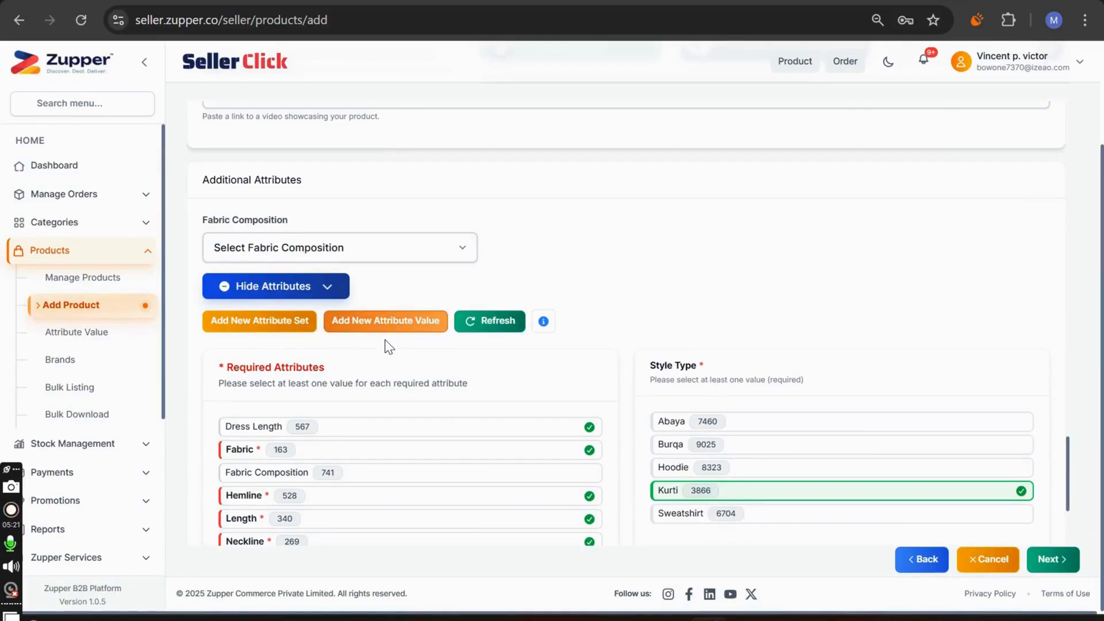
click(396, 329)
scroll(667, 279, up, 4)
scroll(667, 277, up, 6)
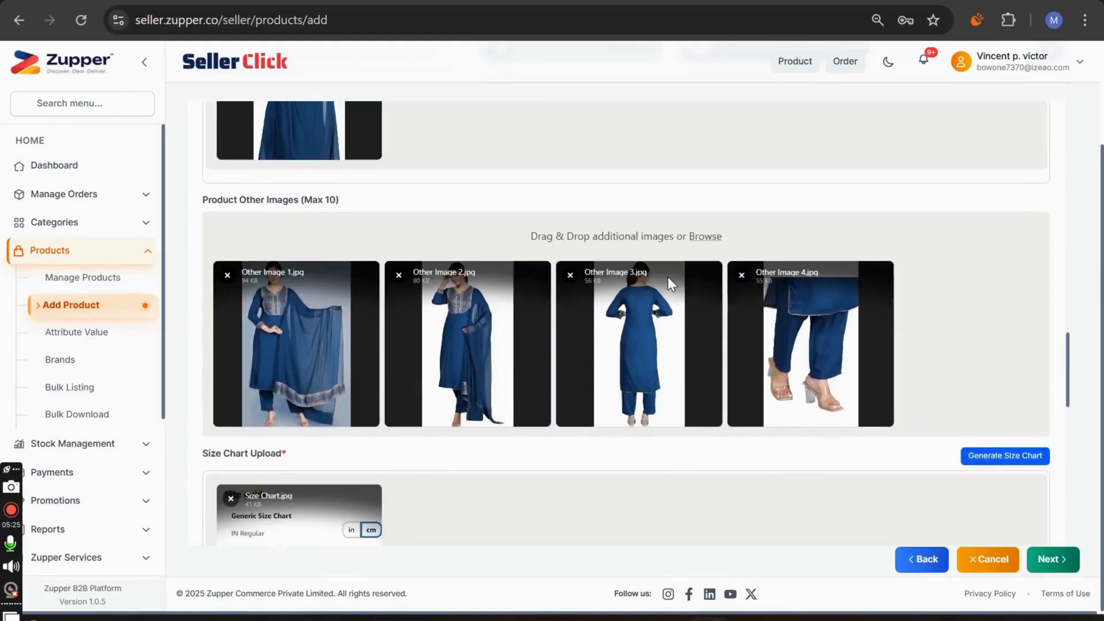
Step: Proceed to the color and size selection and add Green and Navy as the product's colors
click(1068, 566)
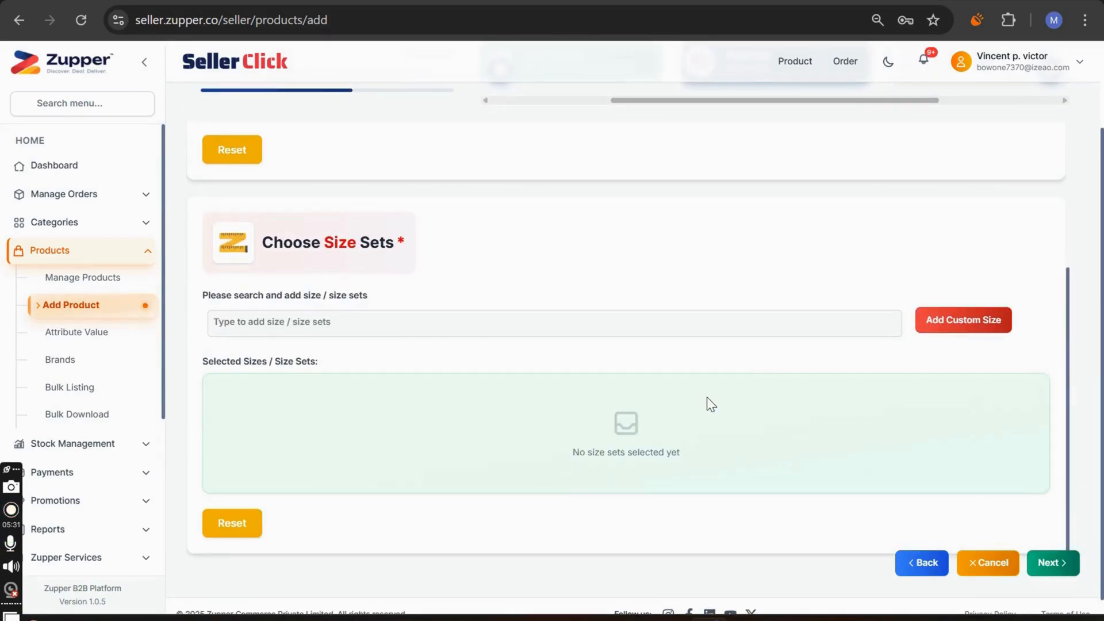
scroll(711, 405, up, 3)
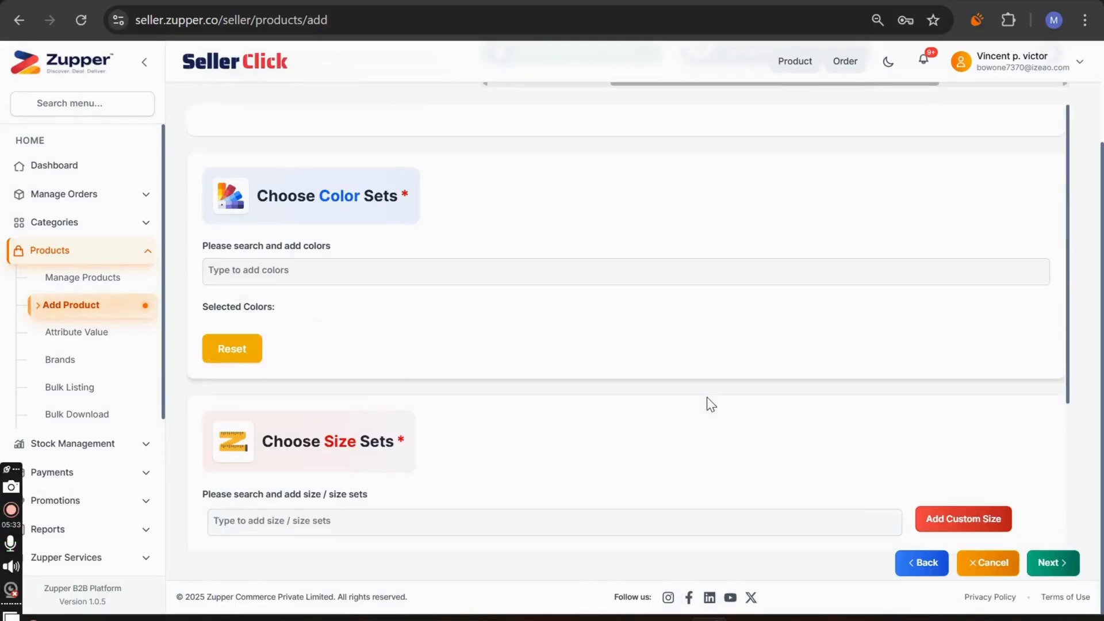
click(379, 269)
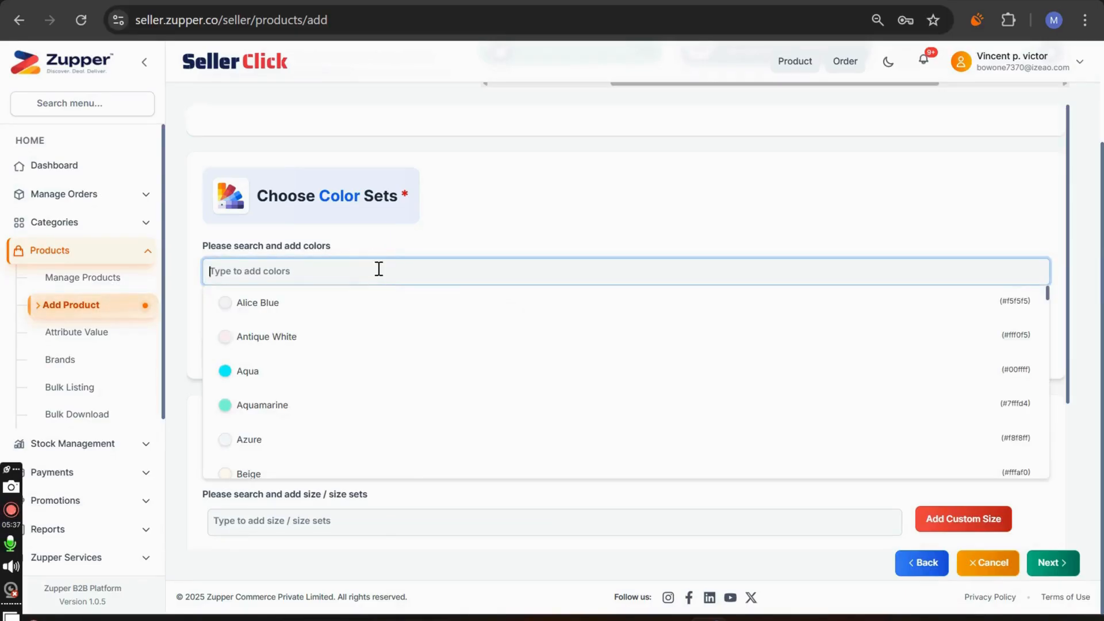
text(greee)
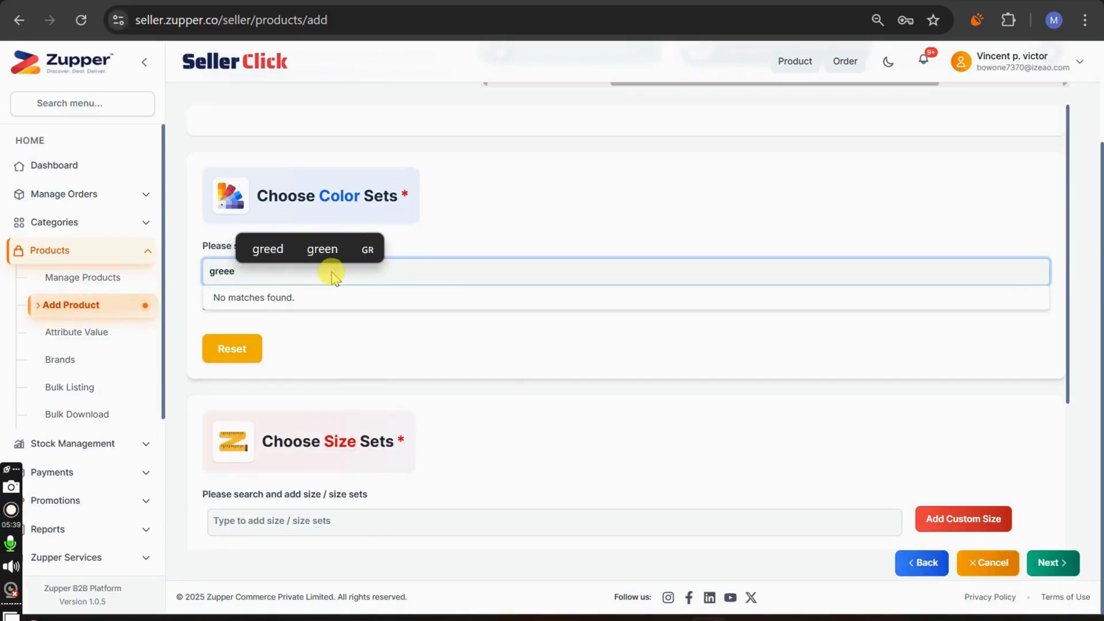
key(BackSpace)
click(271, 443)
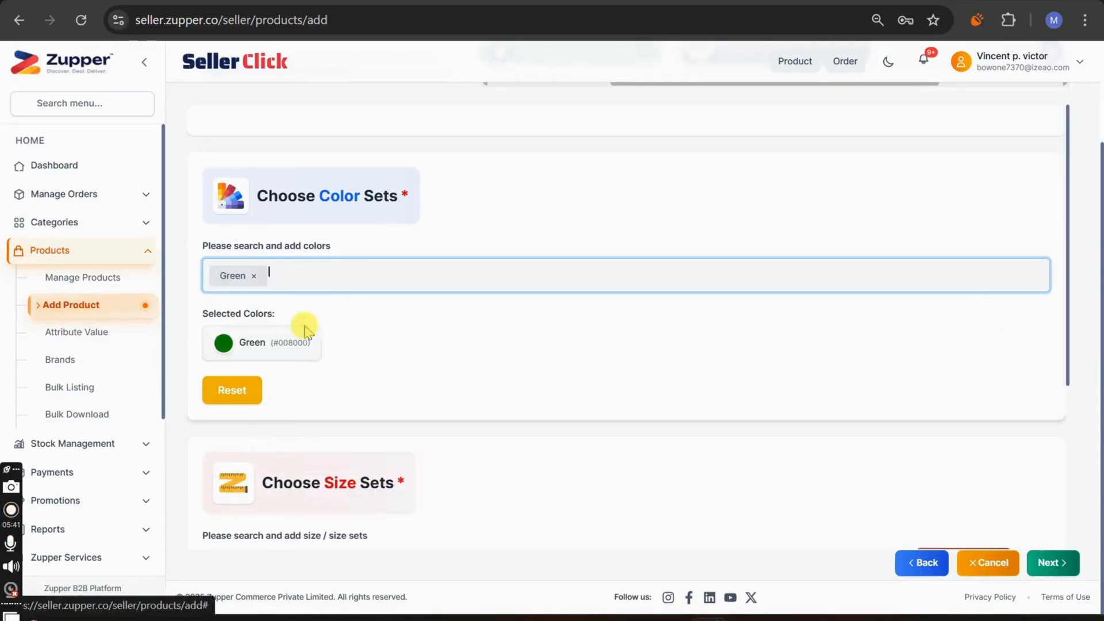
text(nav)
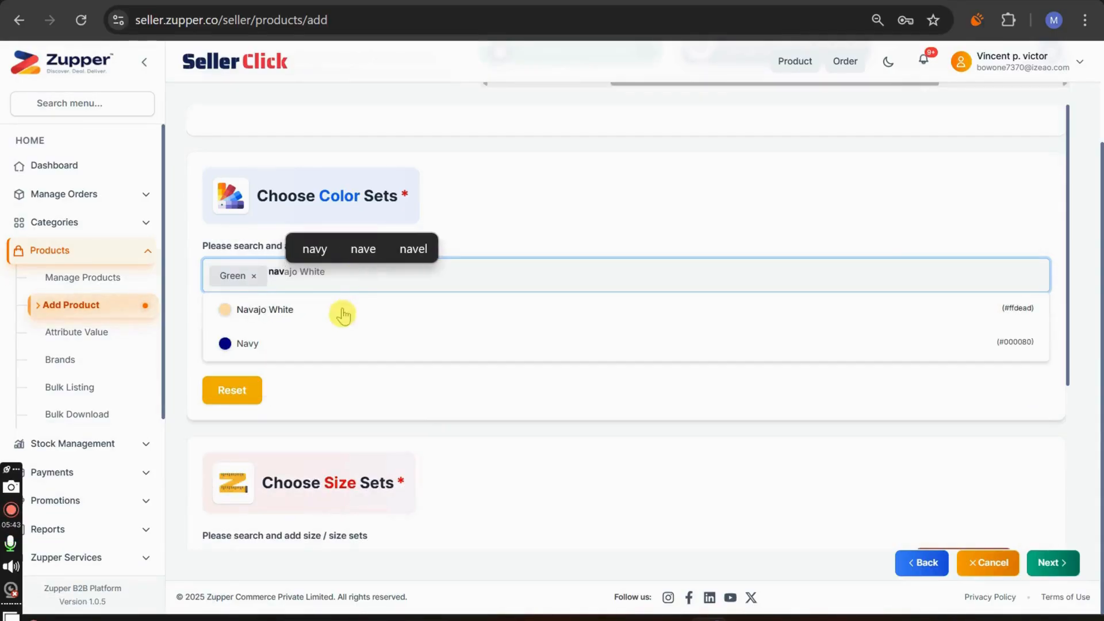
click(345, 351)
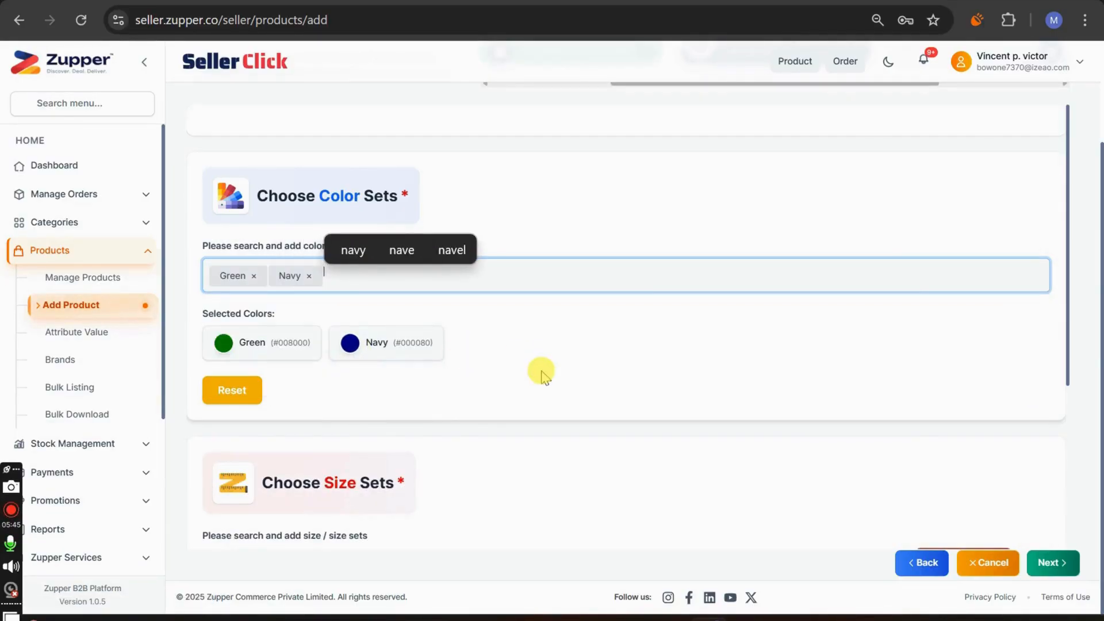
Step: Browse the predefined size options and open the form for adding a custom size set
scroll(540, 372, down, 3)
scroll(540, 371, down, 1)
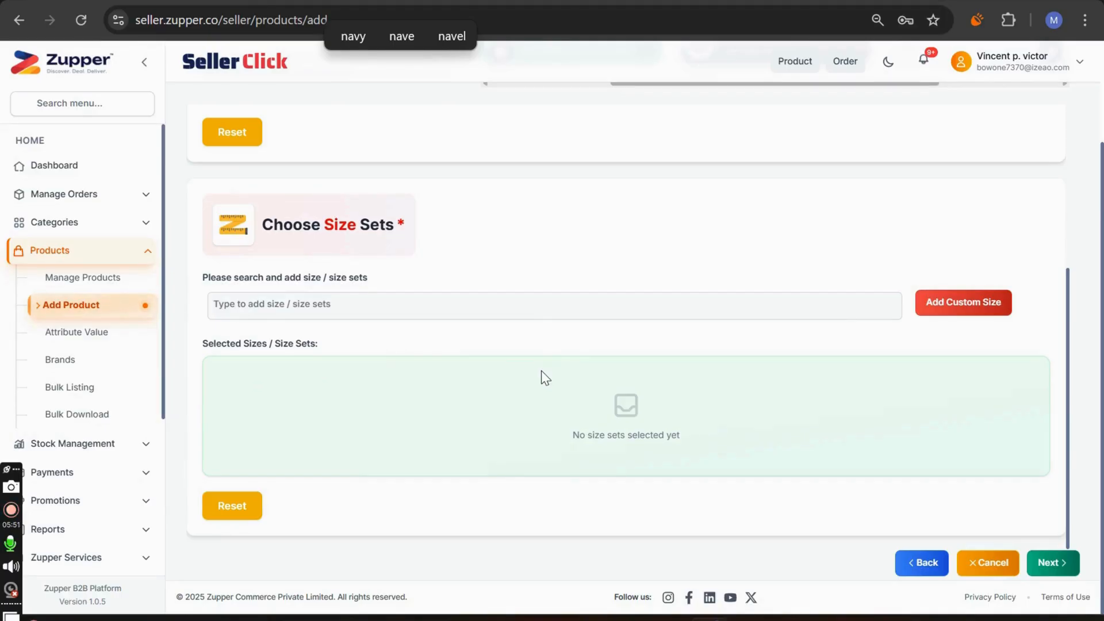
click(454, 310)
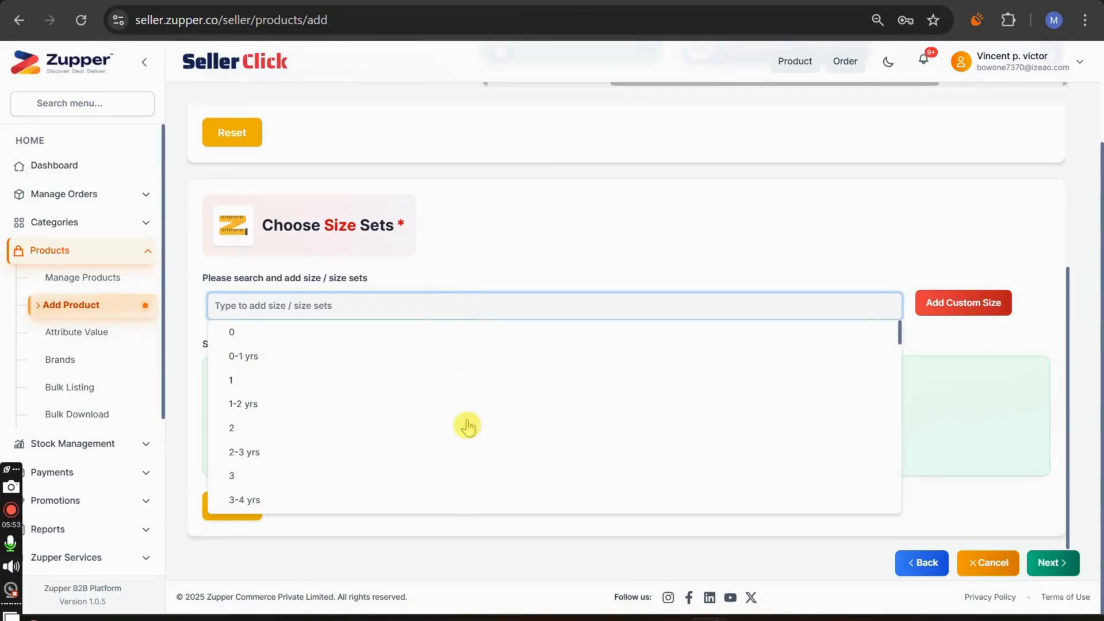
scroll(469, 437, down, 5)
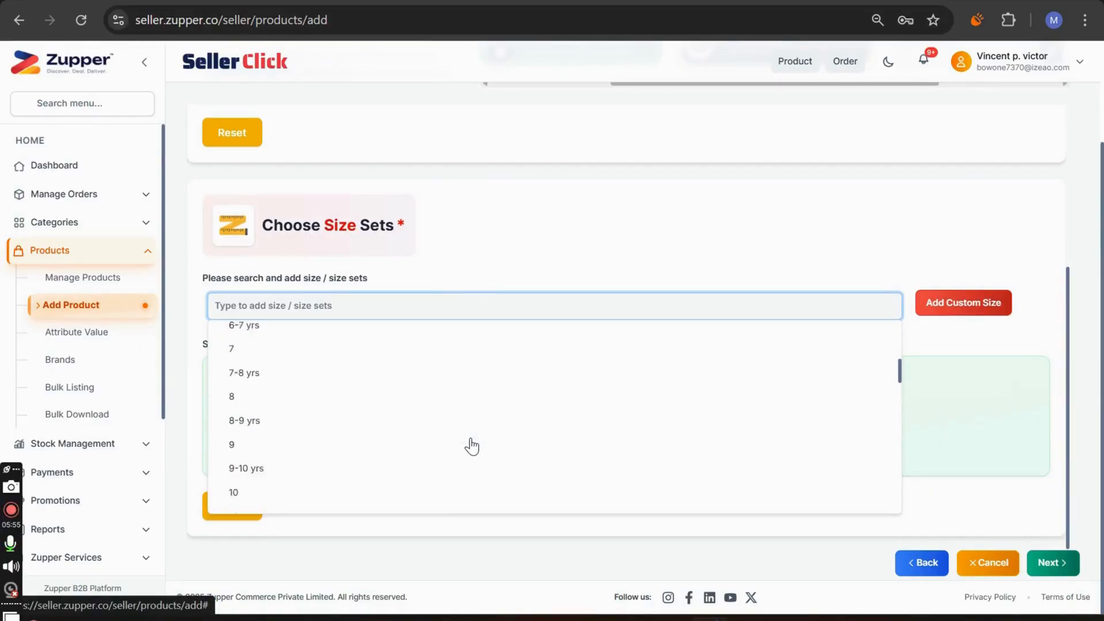
scroll(469, 440, down, 1)
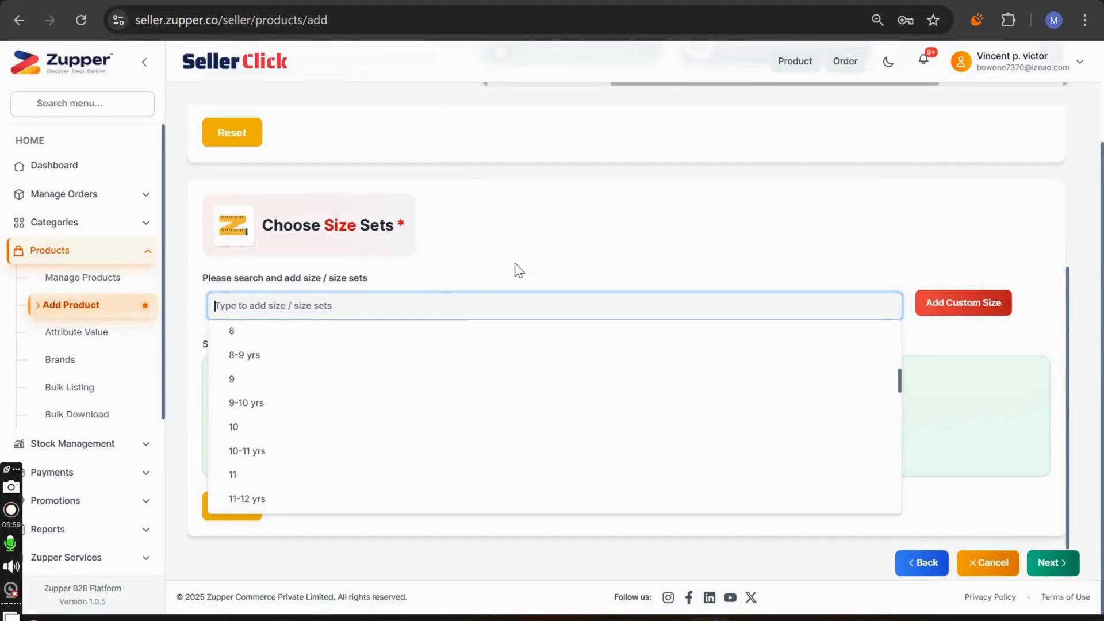
click(984, 304)
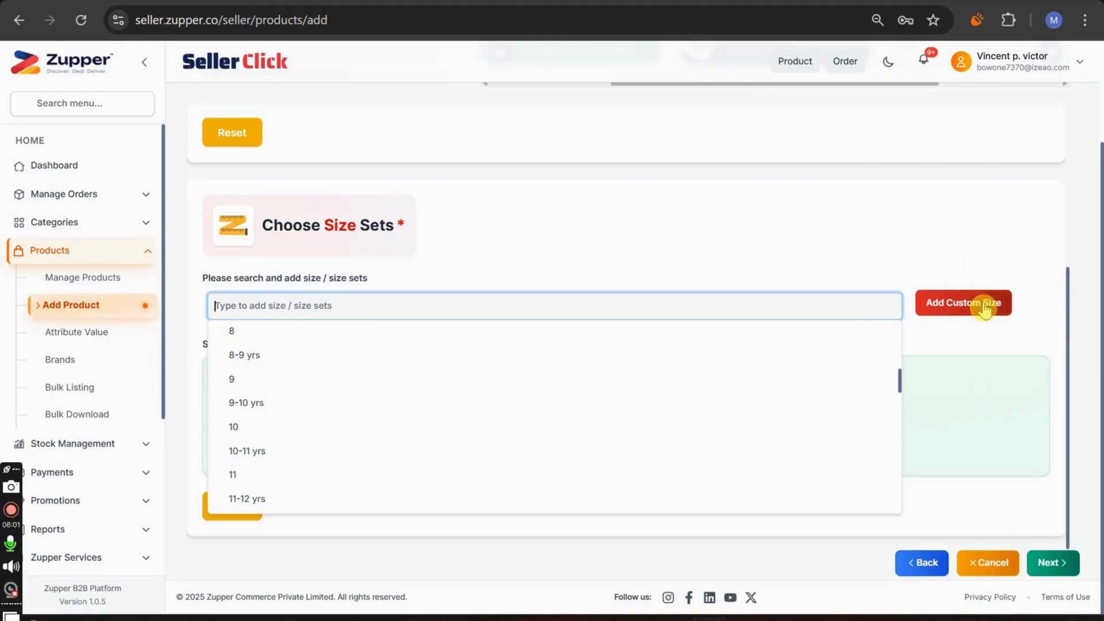
click(984, 308)
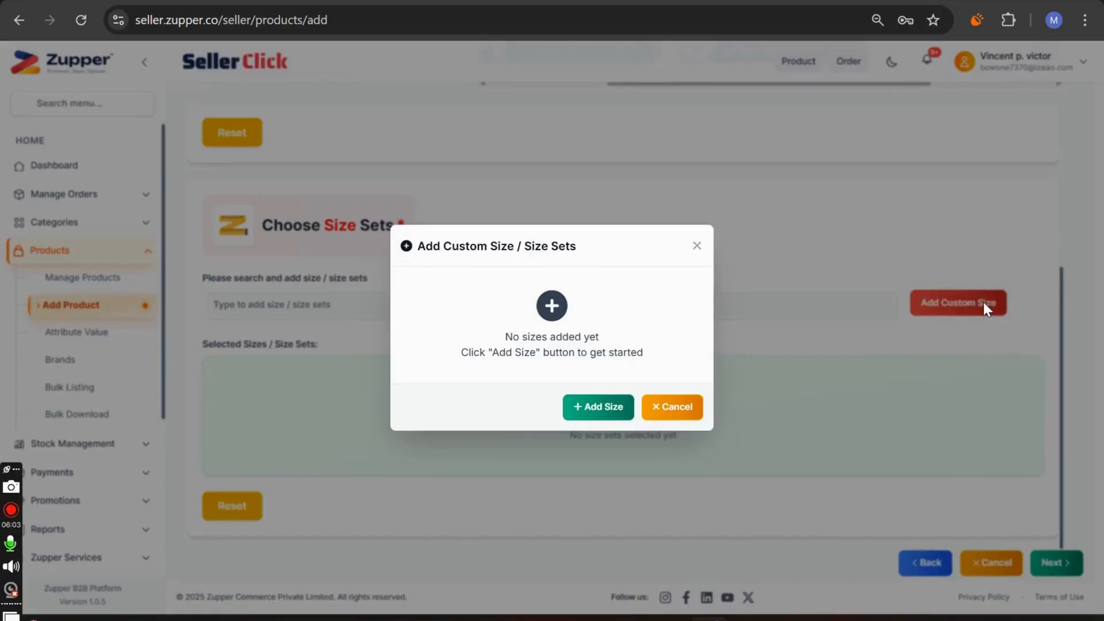
Step: Add size S with quantity 1 to the custom size set
click(599, 406)
click(452, 329)
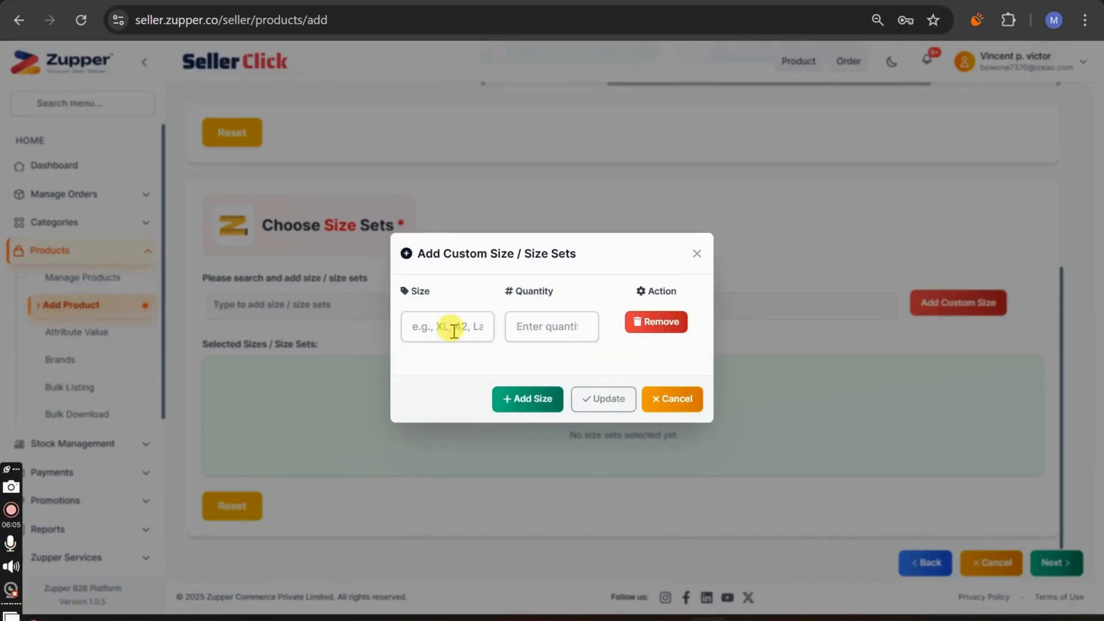
click(452, 329)
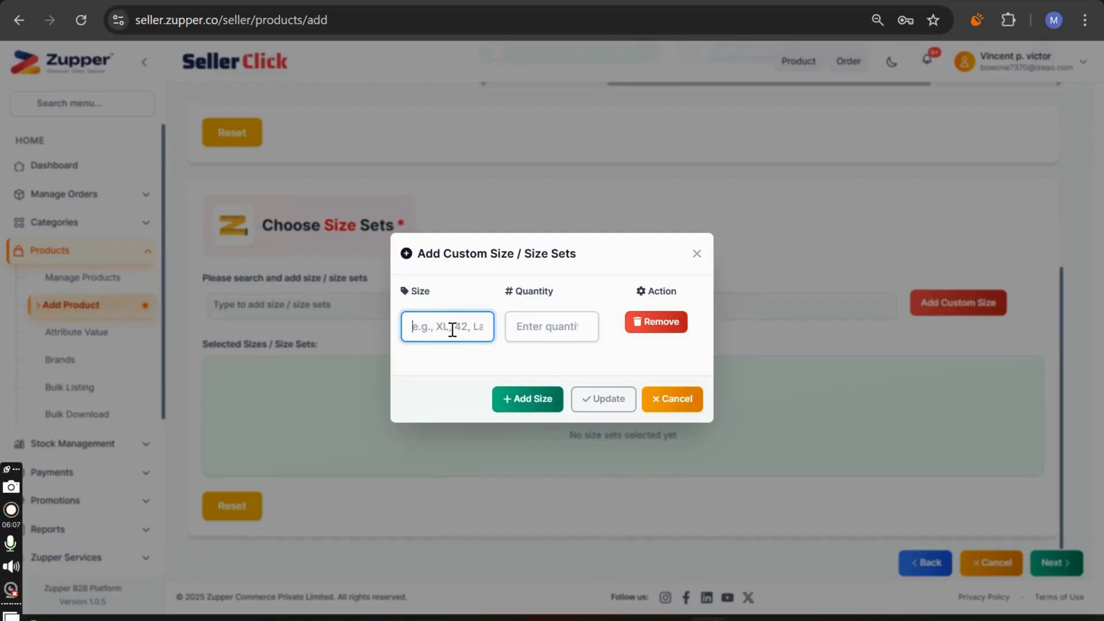
click(453, 330)
text(S)
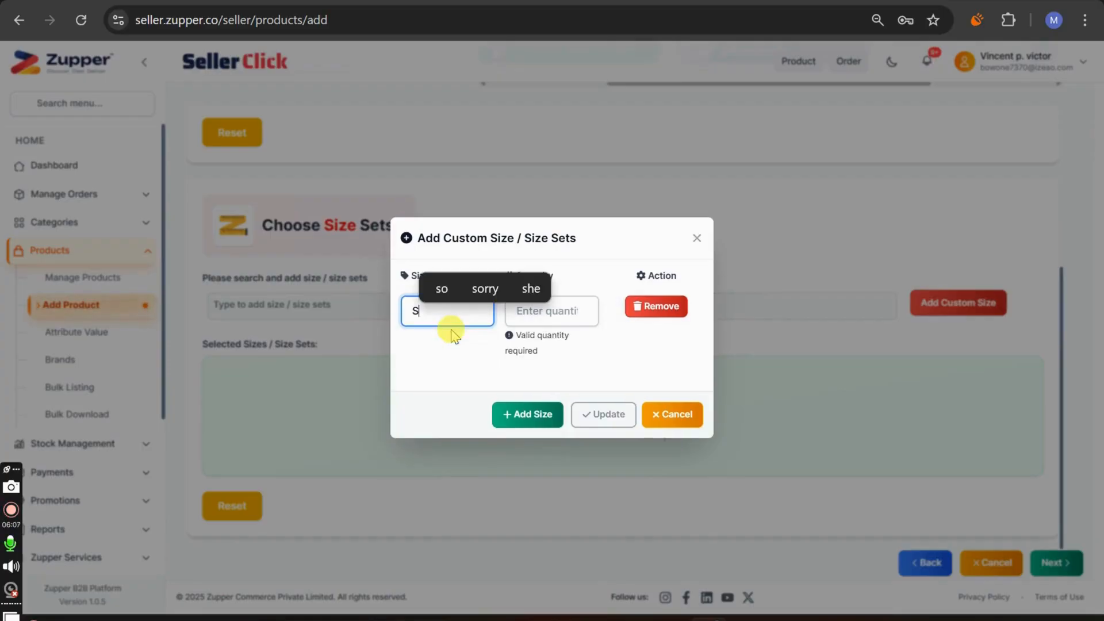
click(548, 315)
text(1)
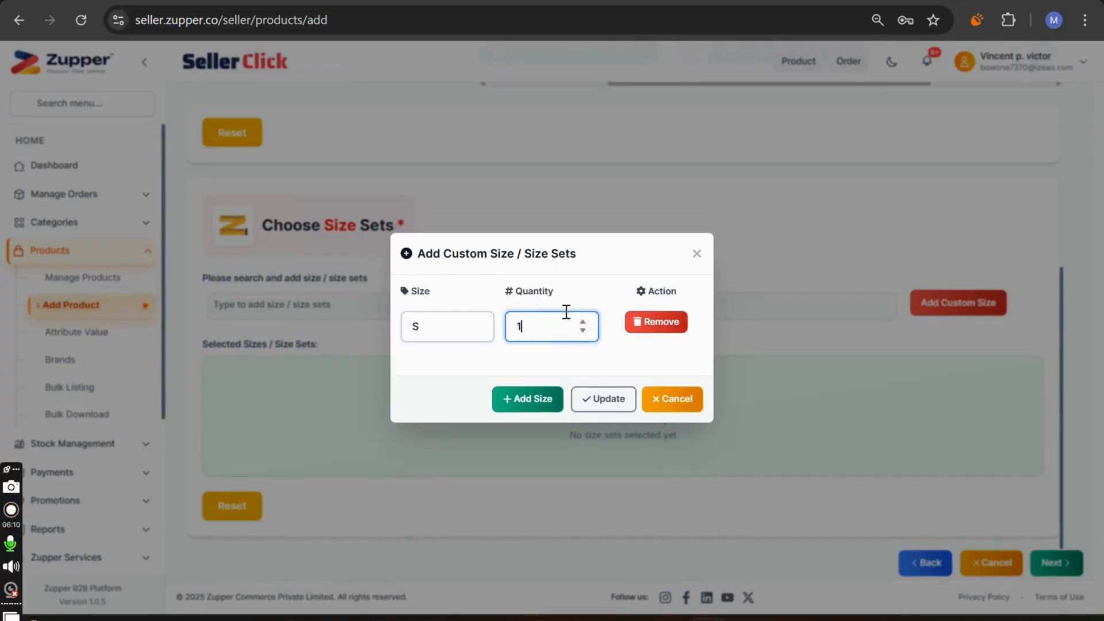
Step: Add size M with quantity 1 and create the custom size set S/1, M/1
click(522, 391)
click(438, 356)
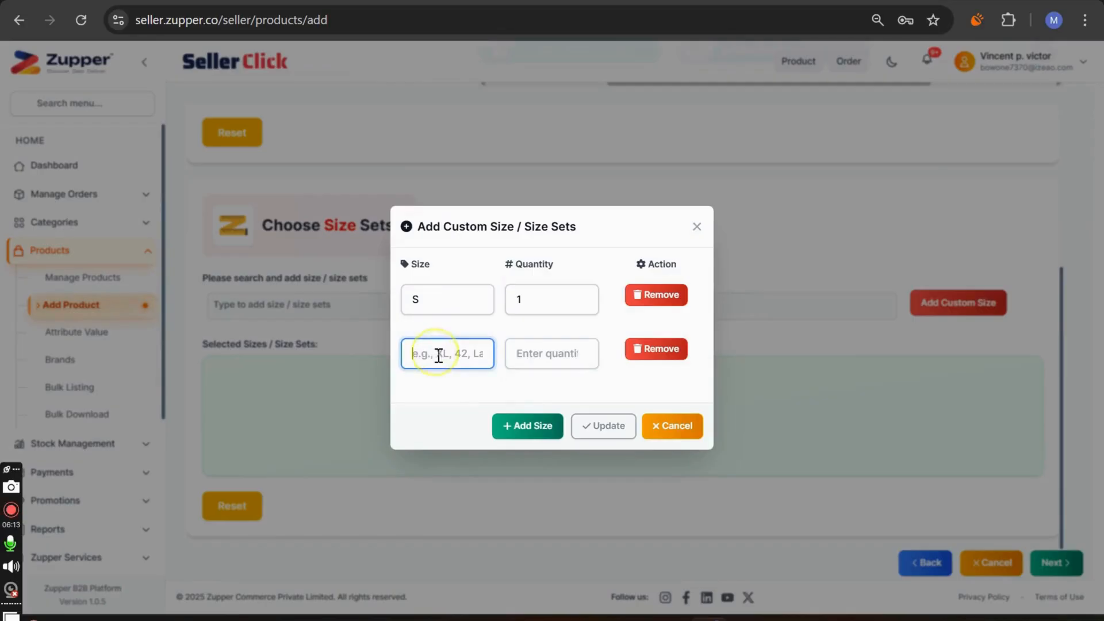
text(M)
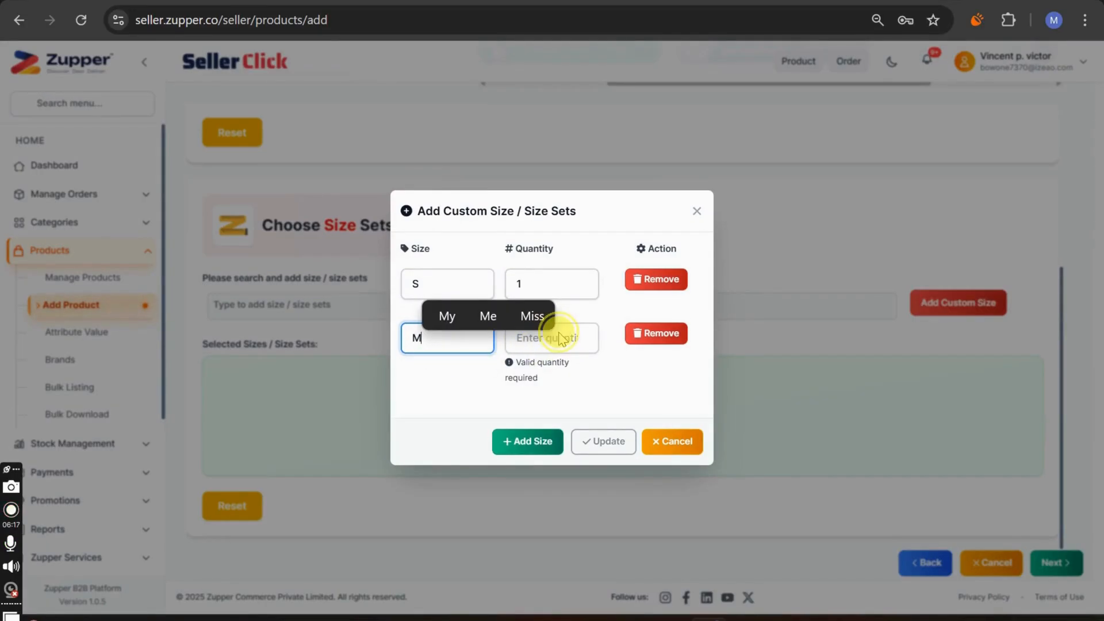
click(670, 390)
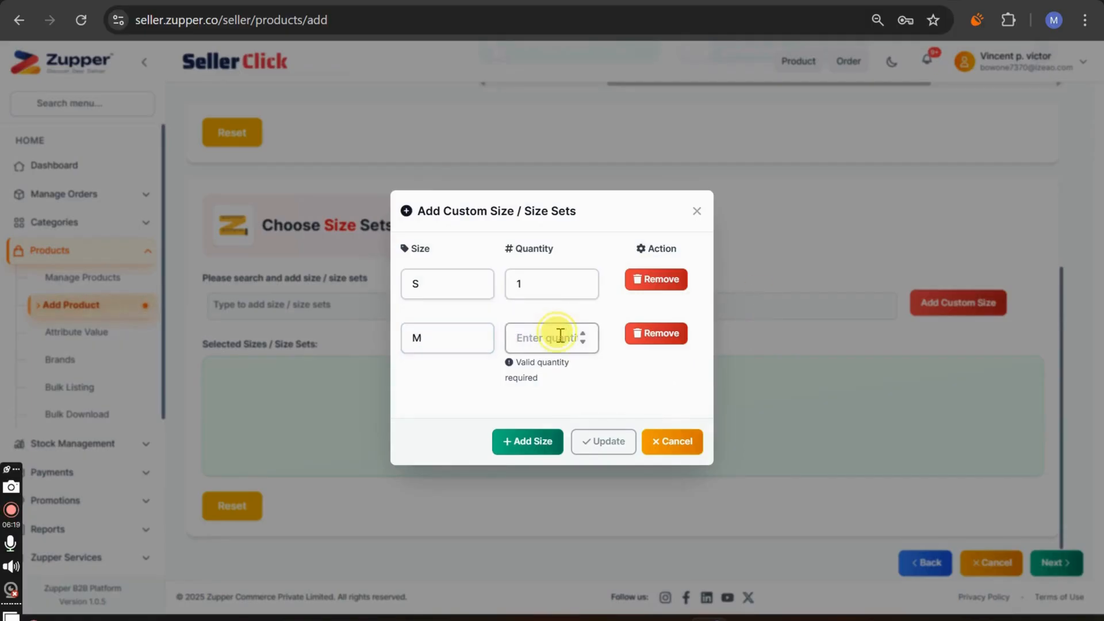
click(560, 335)
text(1)
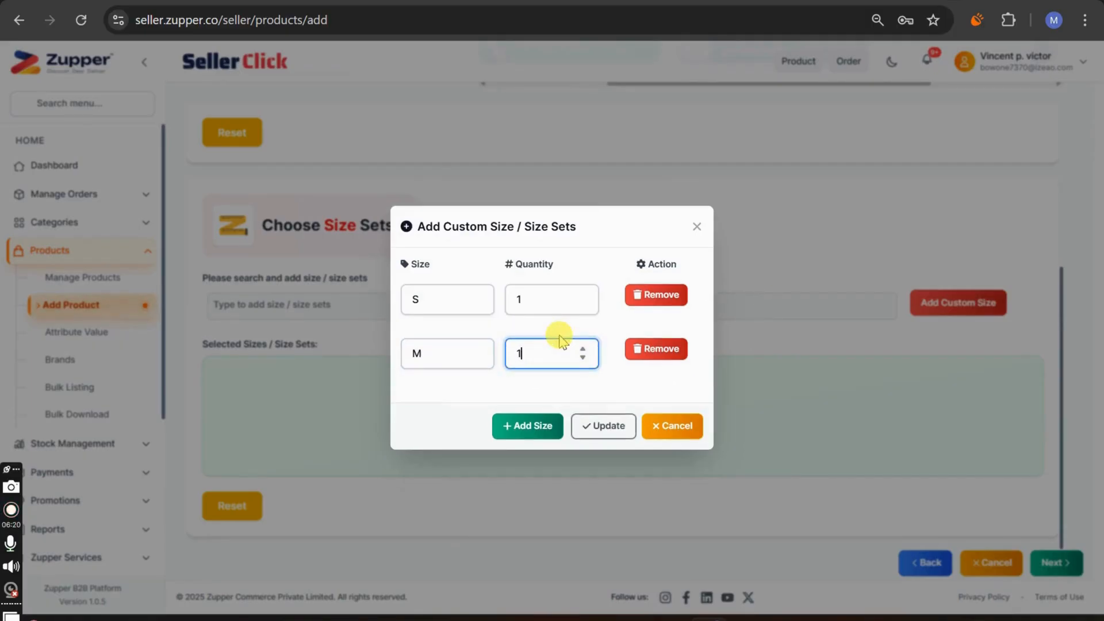
click(609, 431)
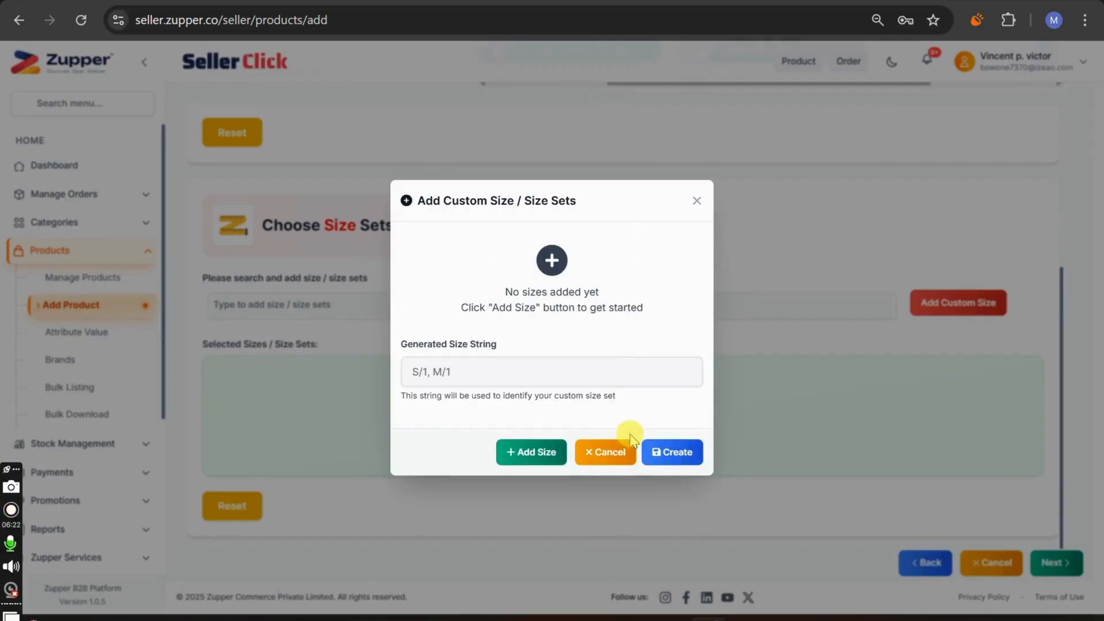
click(670, 457)
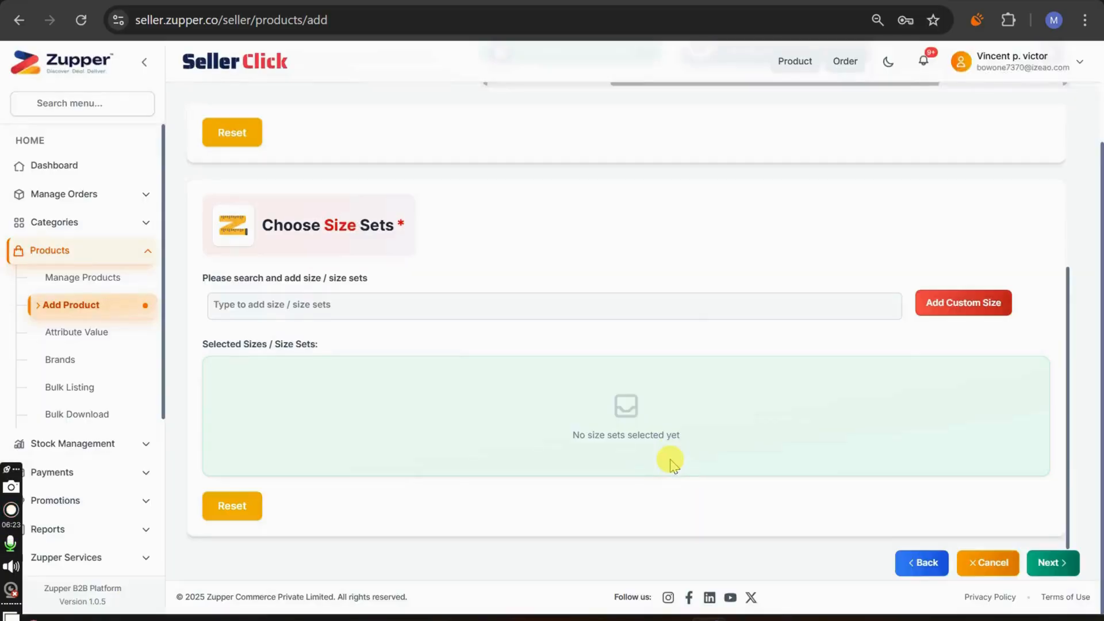
Step: Select the custom size set S/1, M/1 for the product and proceed to the variant editor
click(466, 307)
text(s)
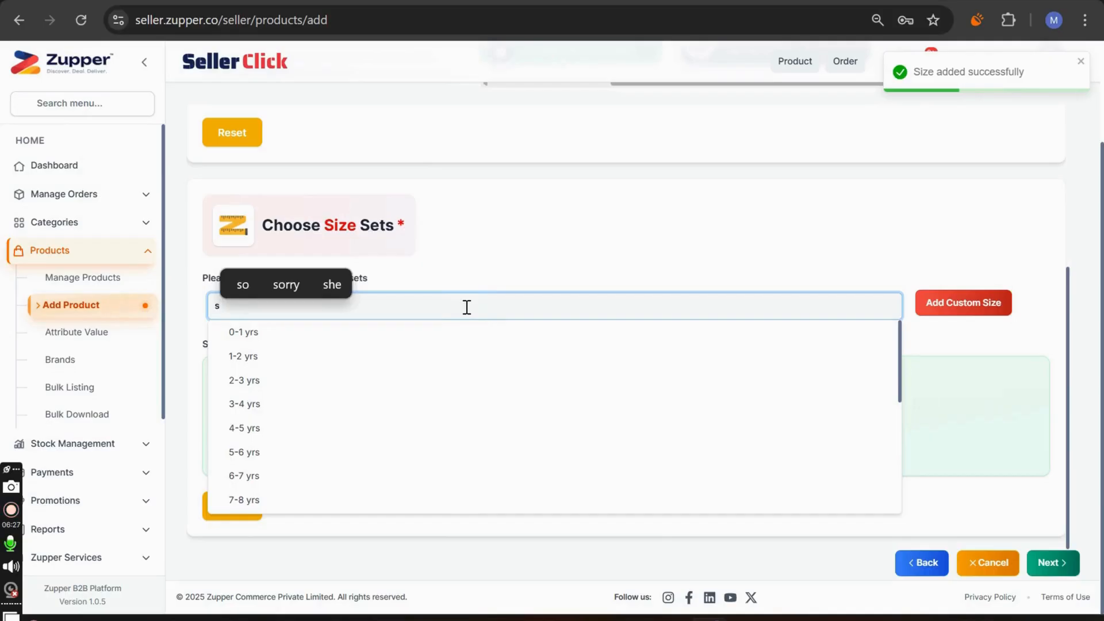
scroll(478, 365, down, 5)
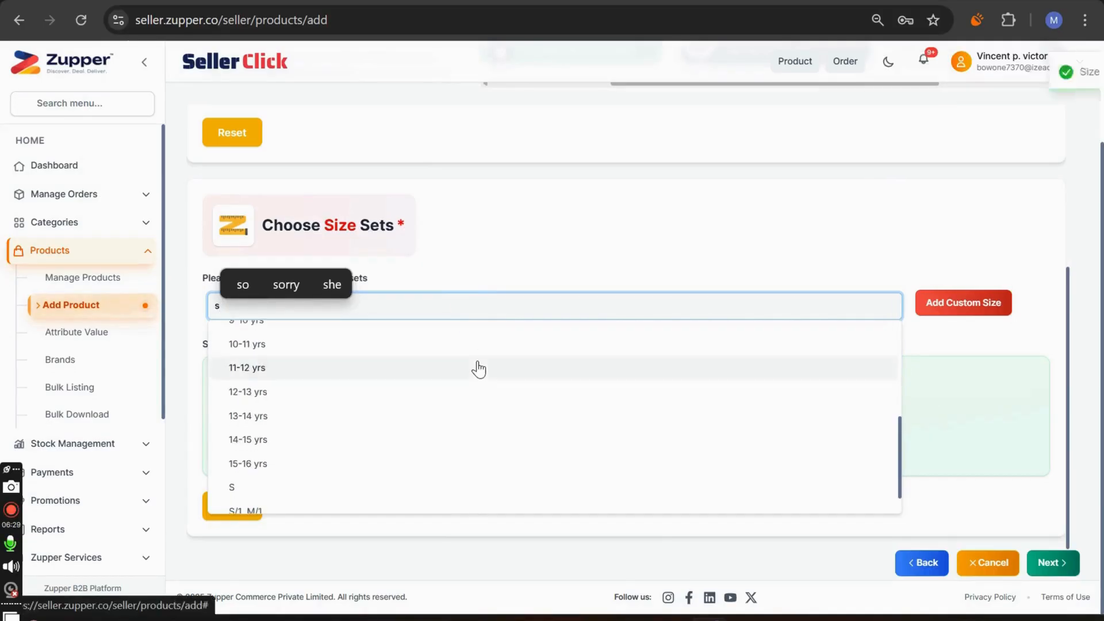
click(263, 478)
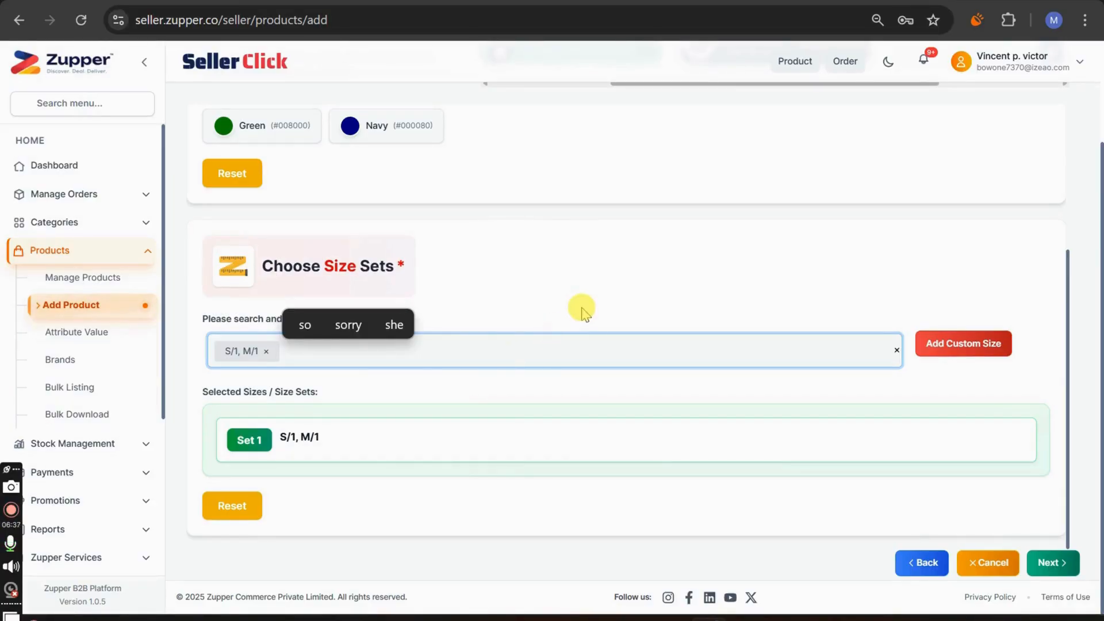
scroll(582, 307, up, 3)
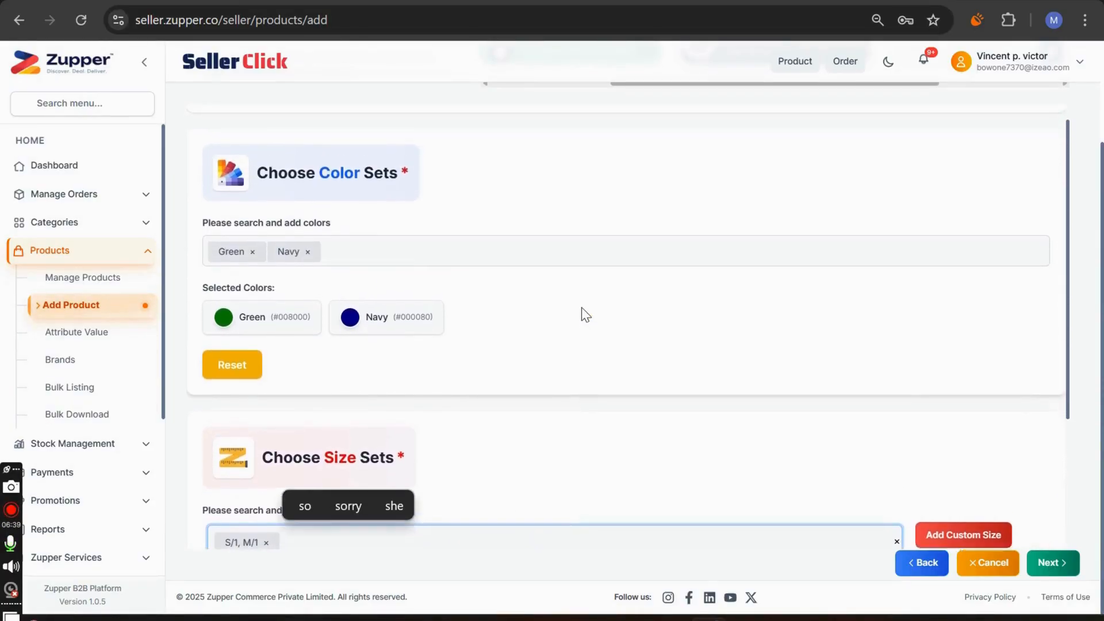
scroll(581, 307, down, 3)
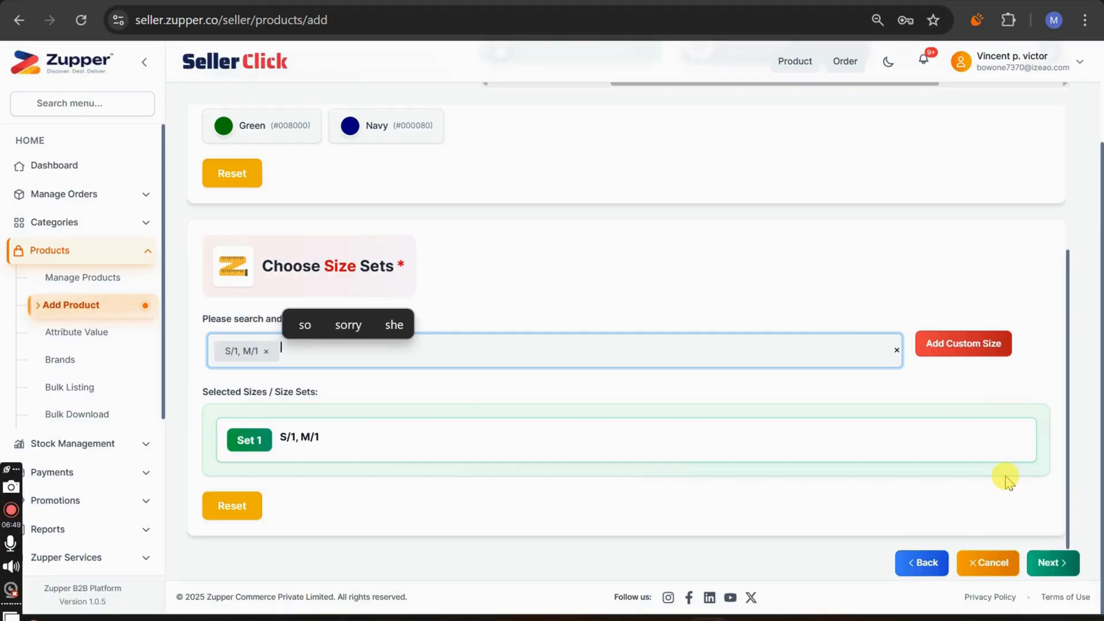
click(1055, 564)
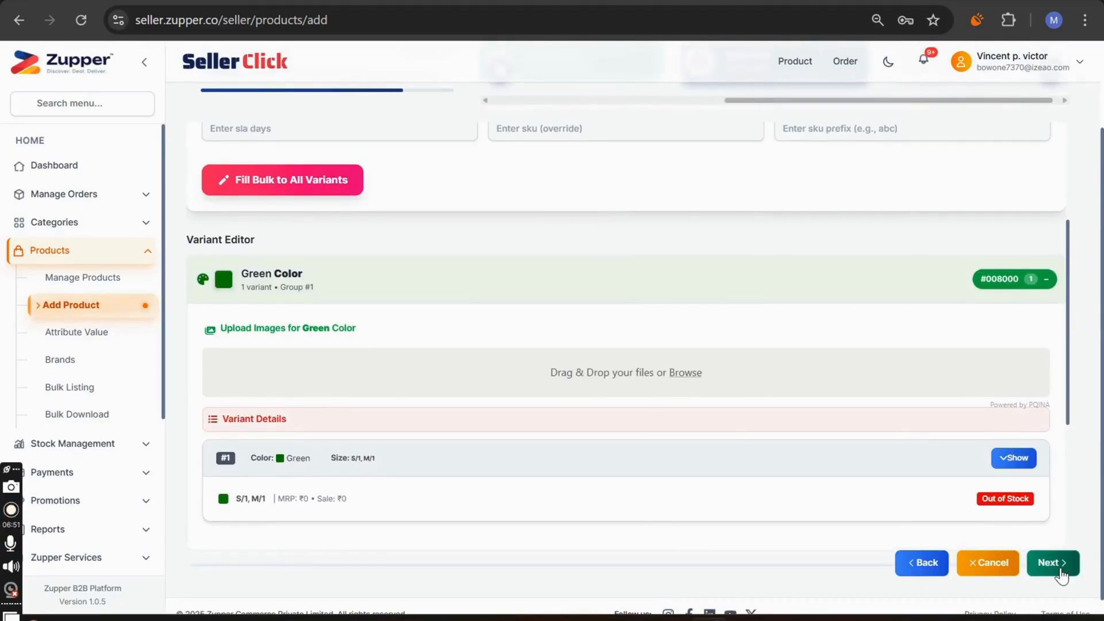
Step: Open the image guidelines, read through all sections from main image to category-specific requirements, and close them
scroll(792, 268, up, 4)
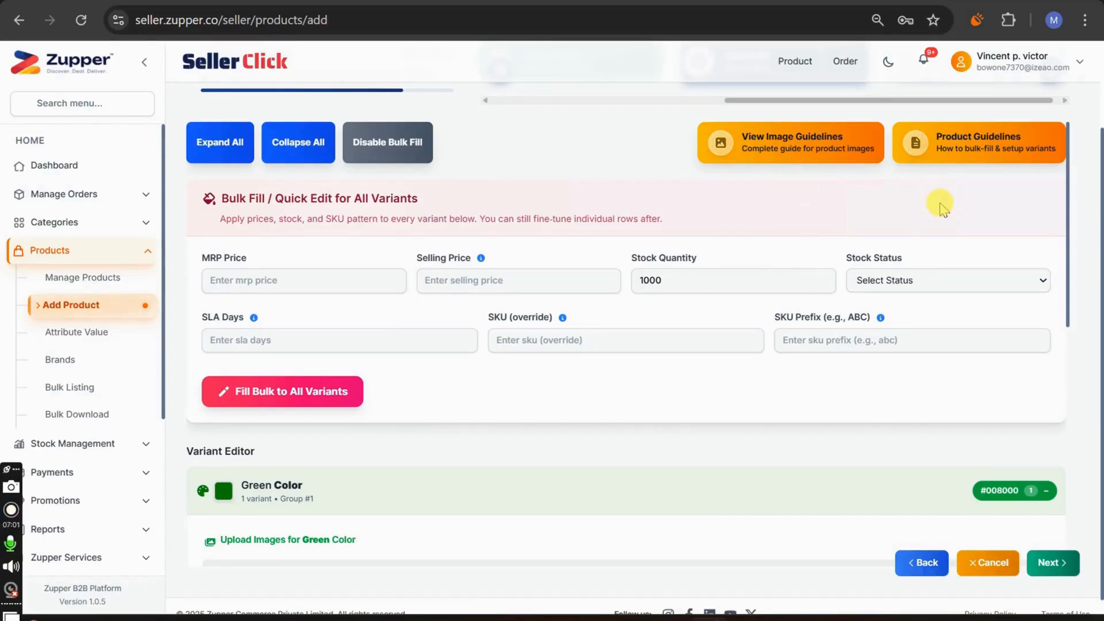
click(777, 146)
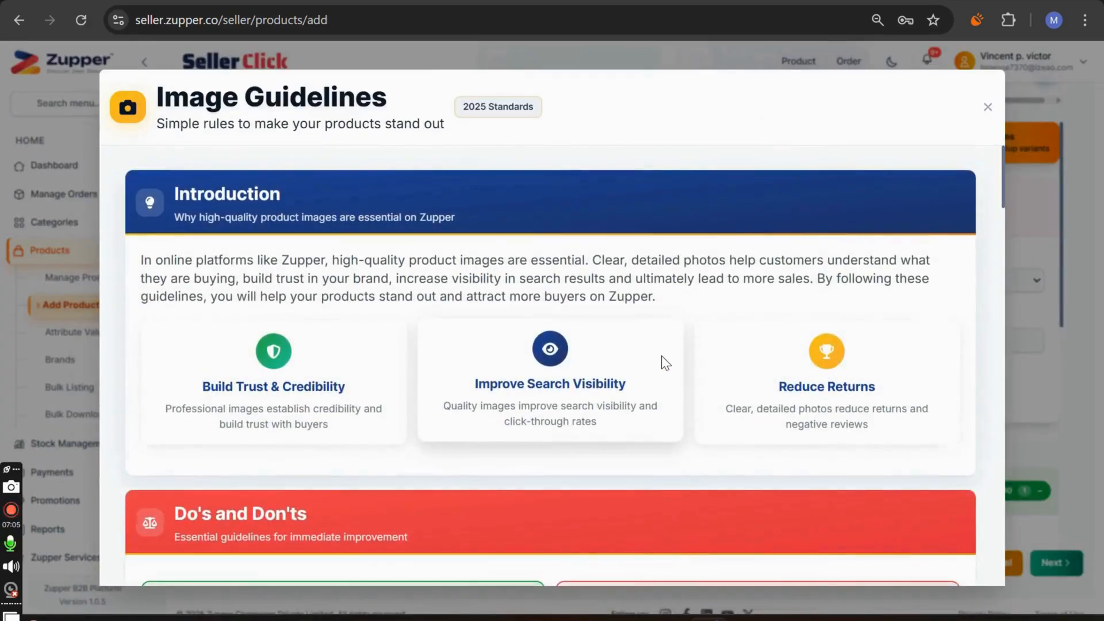
scroll(661, 356, down, 8)
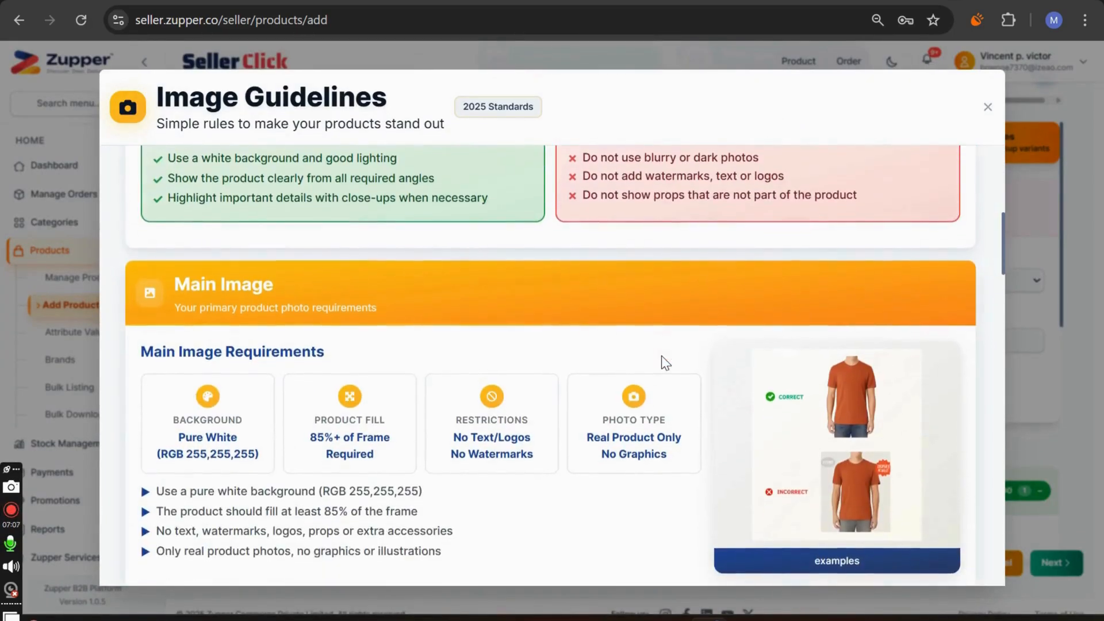
scroll(661, 356, down, 5)
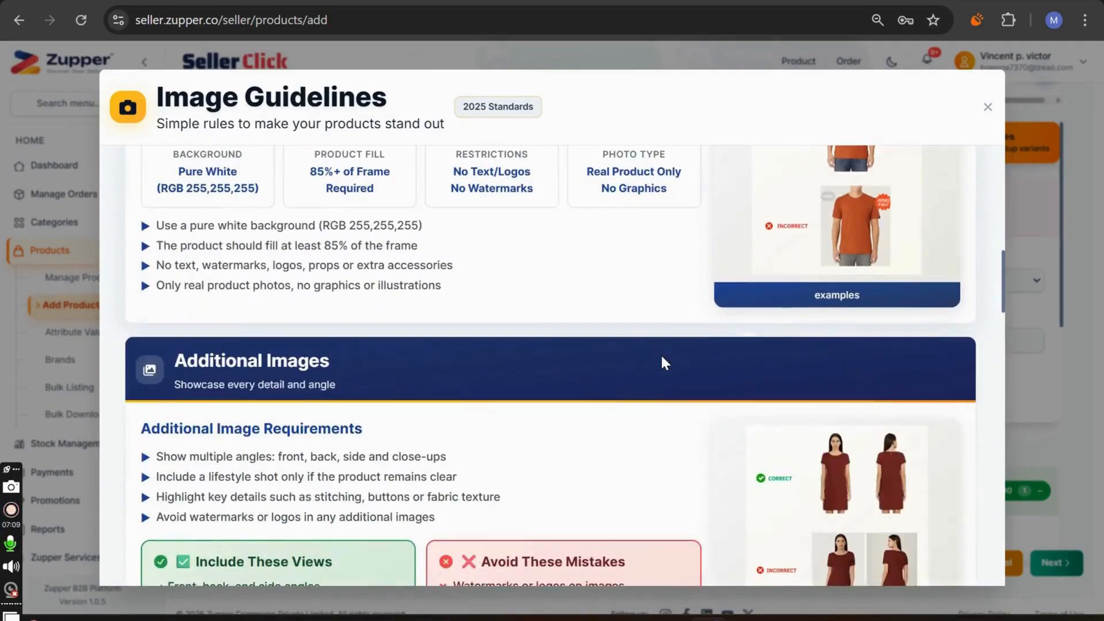
scroll(661, 356, down, 10)
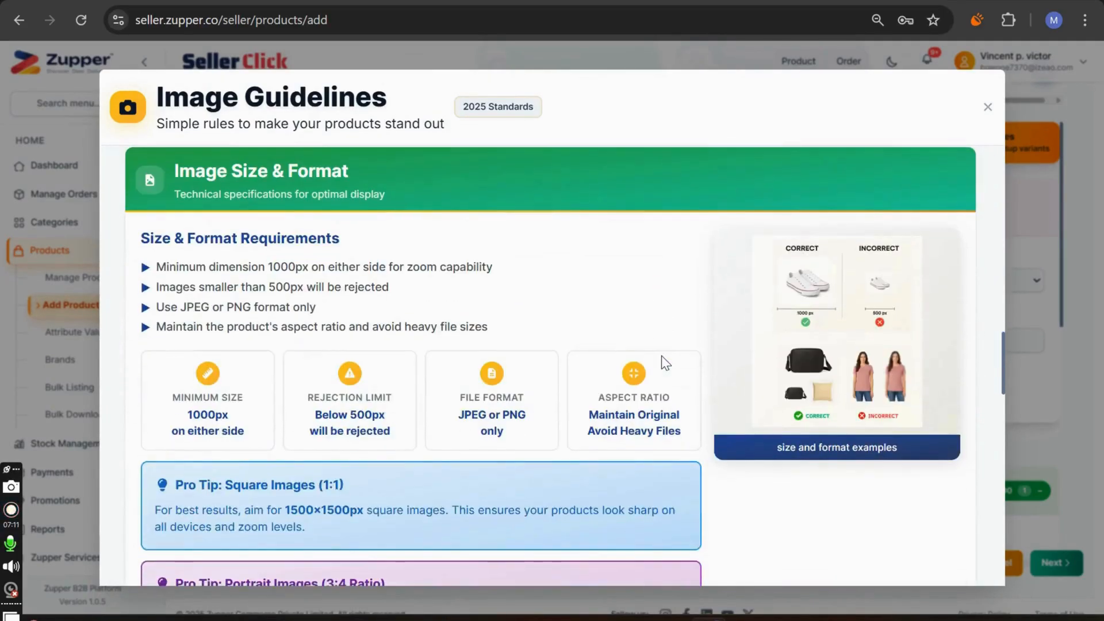
scroll(661, 355, down, 10)
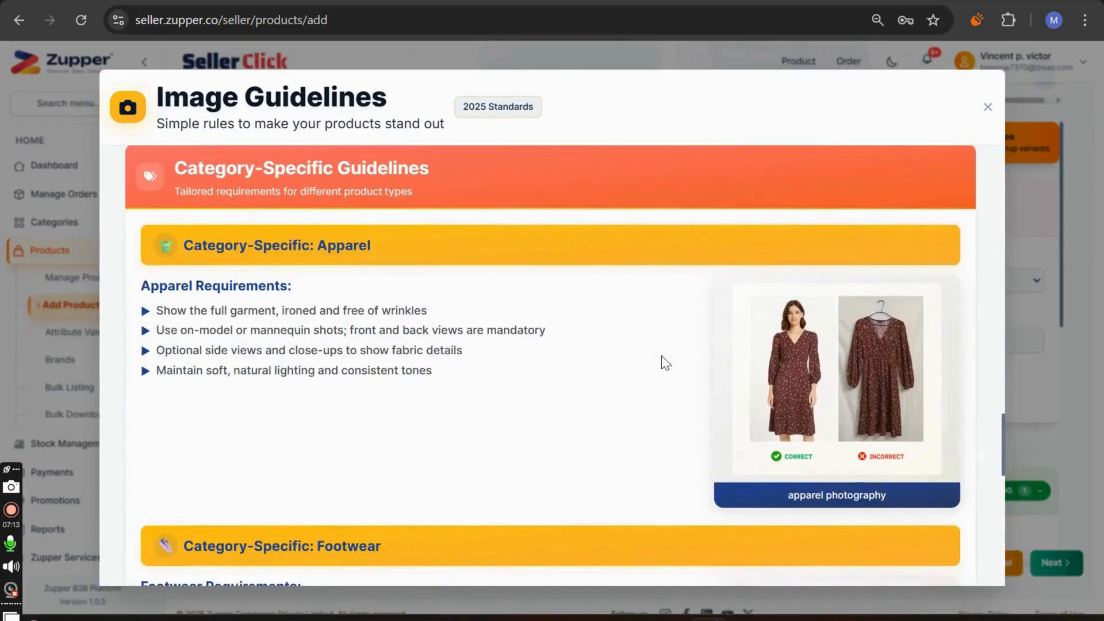
scroll(661, 355, down, 8)
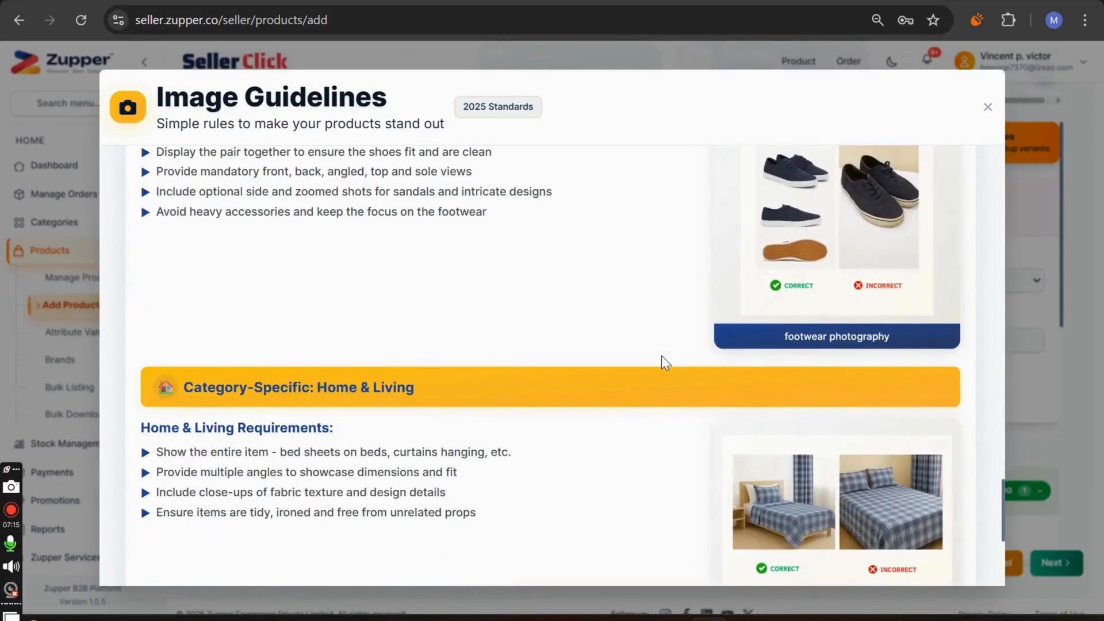
scroll(661, 355, down, 5)
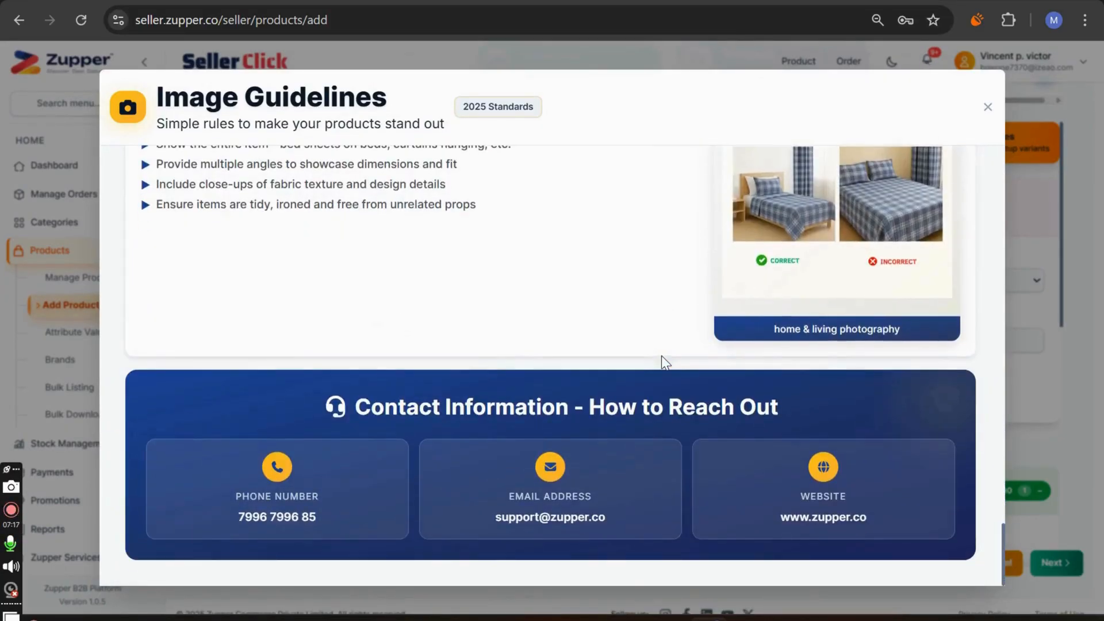
click(988, 108)
Step: Open the product variants management guide, read its pricing, SKU, SLA and stock sections, and close it
click(973, 144)
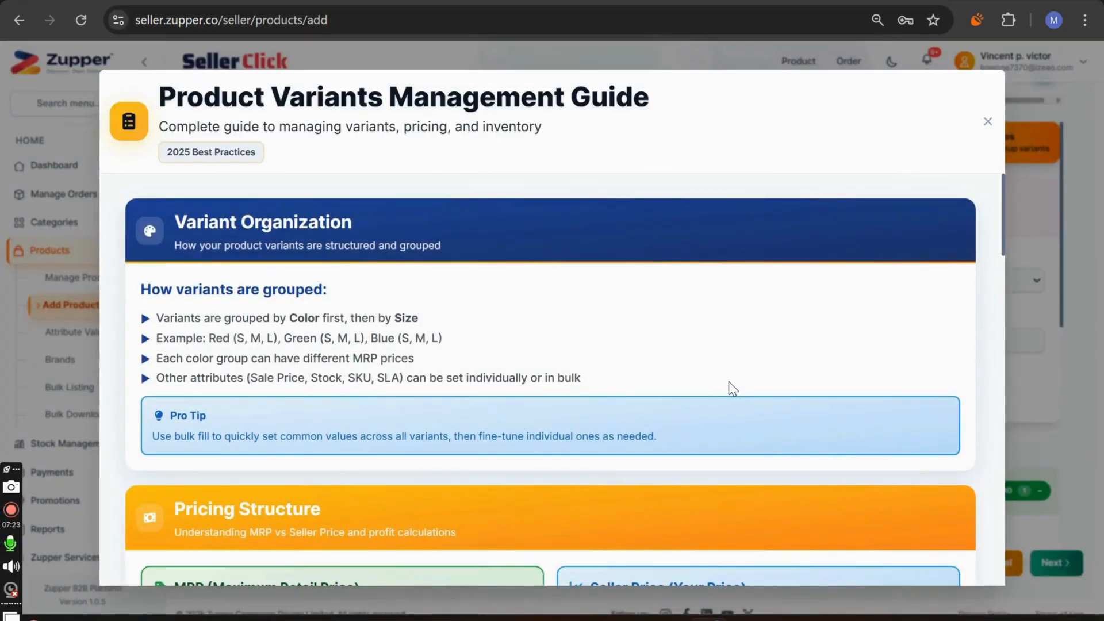
scroll(729, 382, down, 4)
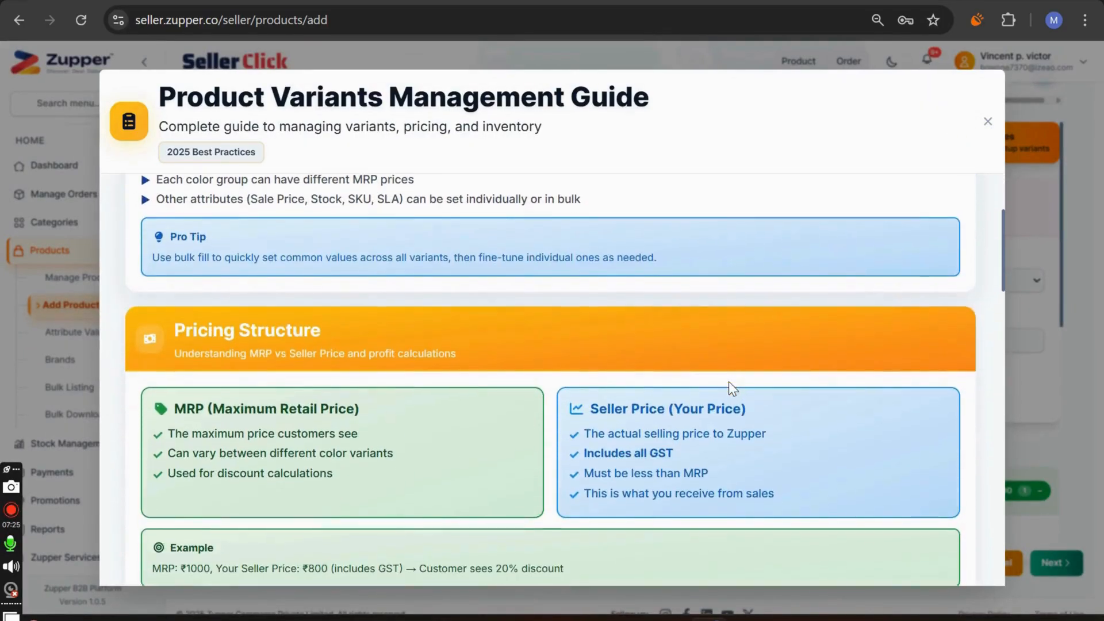
scroll(729, 381, down, 10)
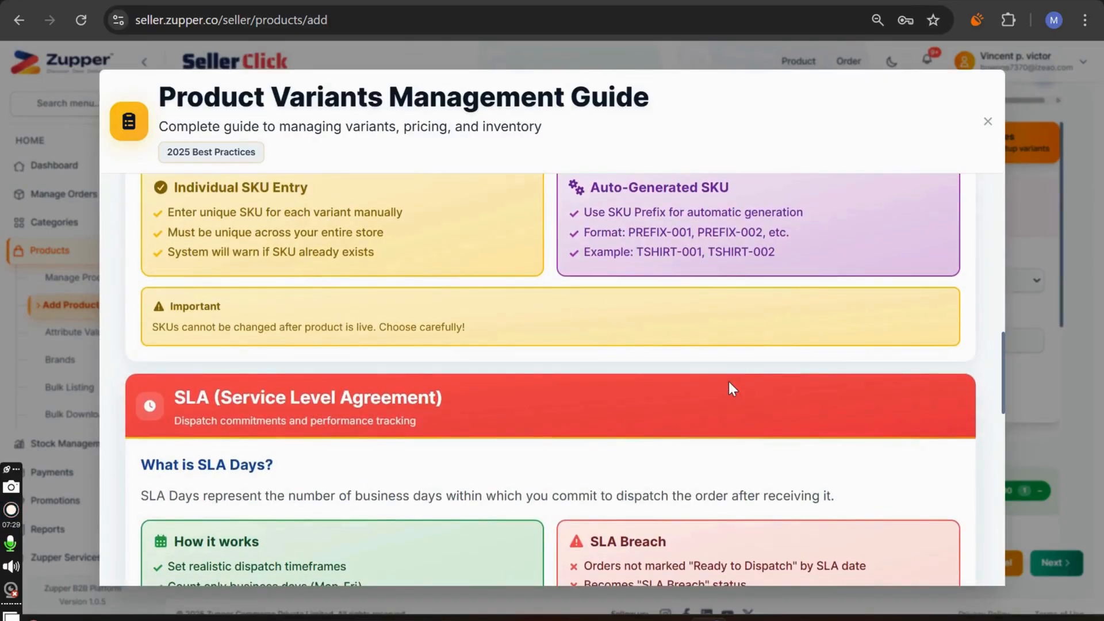
scroll(729, 383, down, 8)
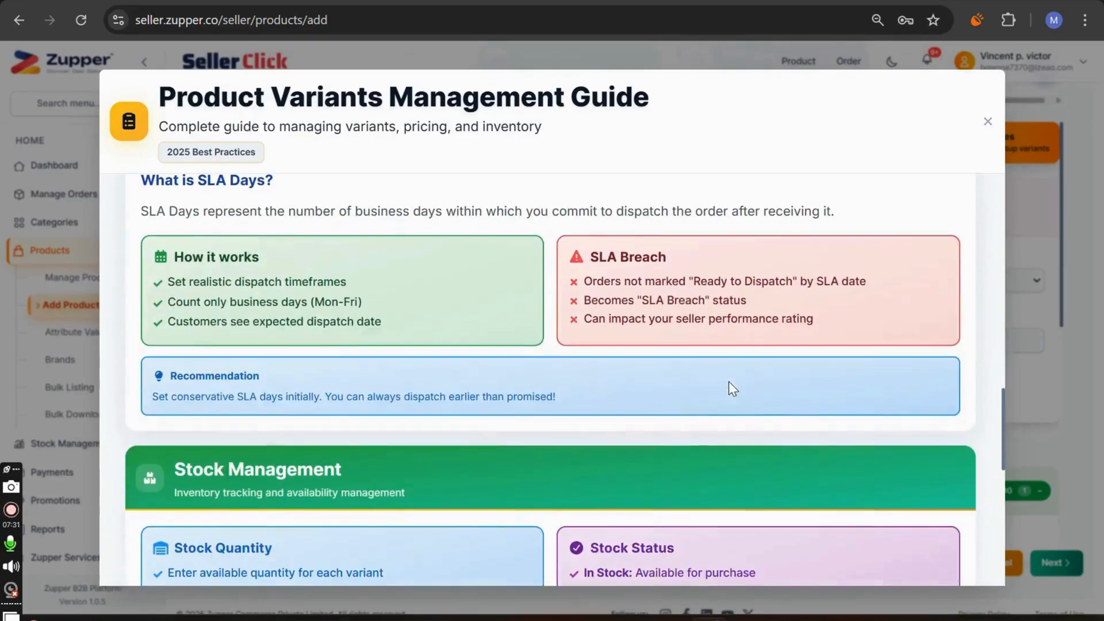
scroll(729, 381, down, 4)
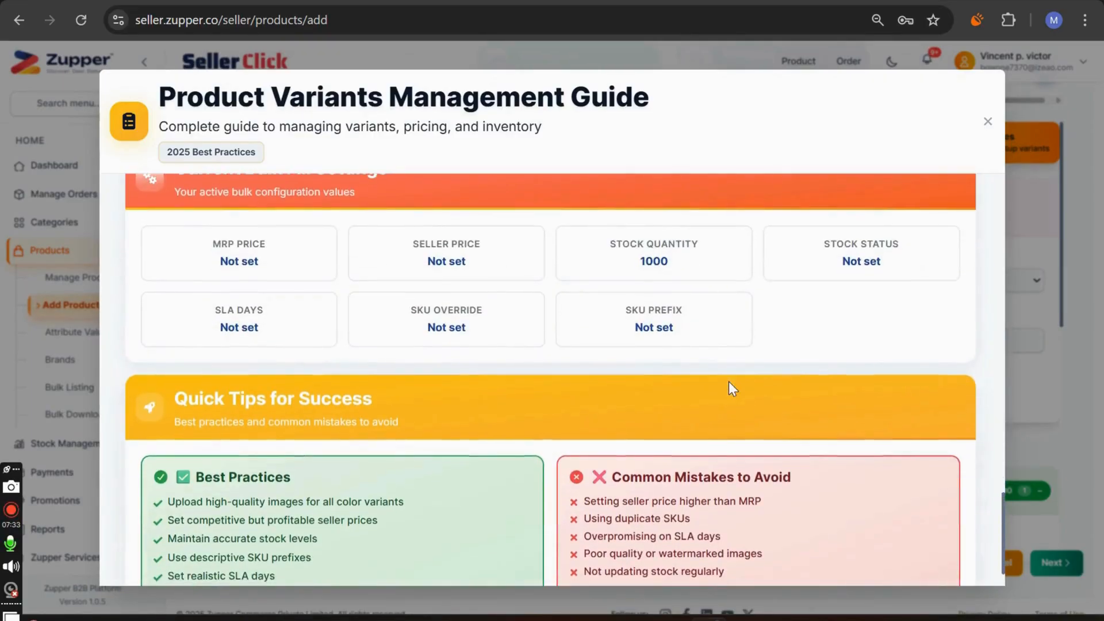
click(987, 123)
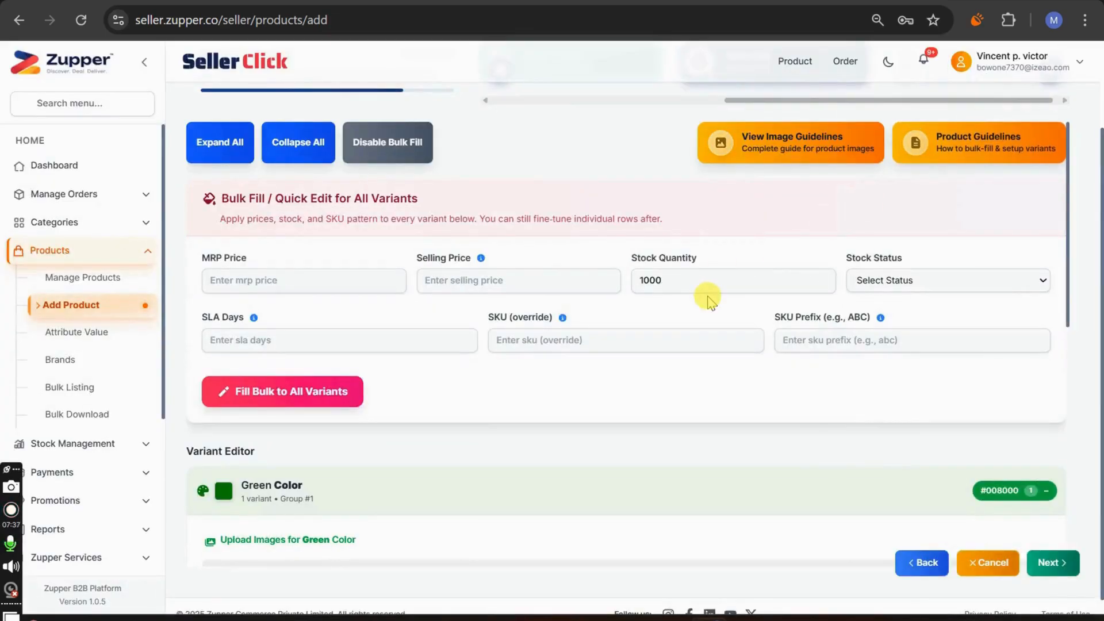
Step: Look over the bulk fill fields and the color groups in the variant editor
scroll(712, 303, up, 2)
scroll(707, 295, down, 2)
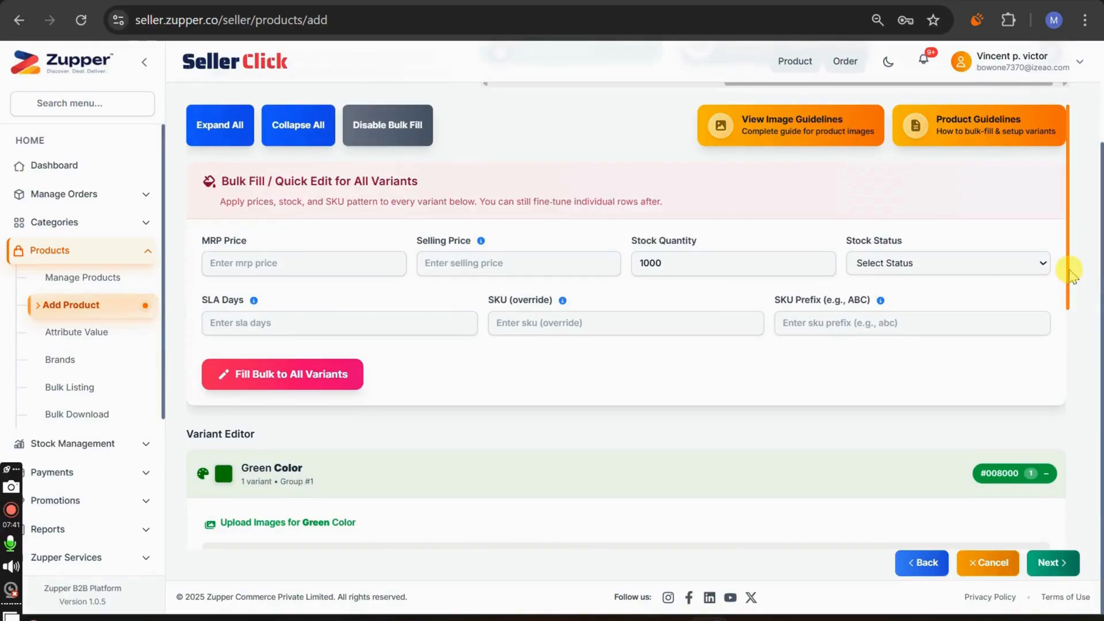
drag(1063, 338, 1062, 138)
click(1068, 348)
click(714, 393)
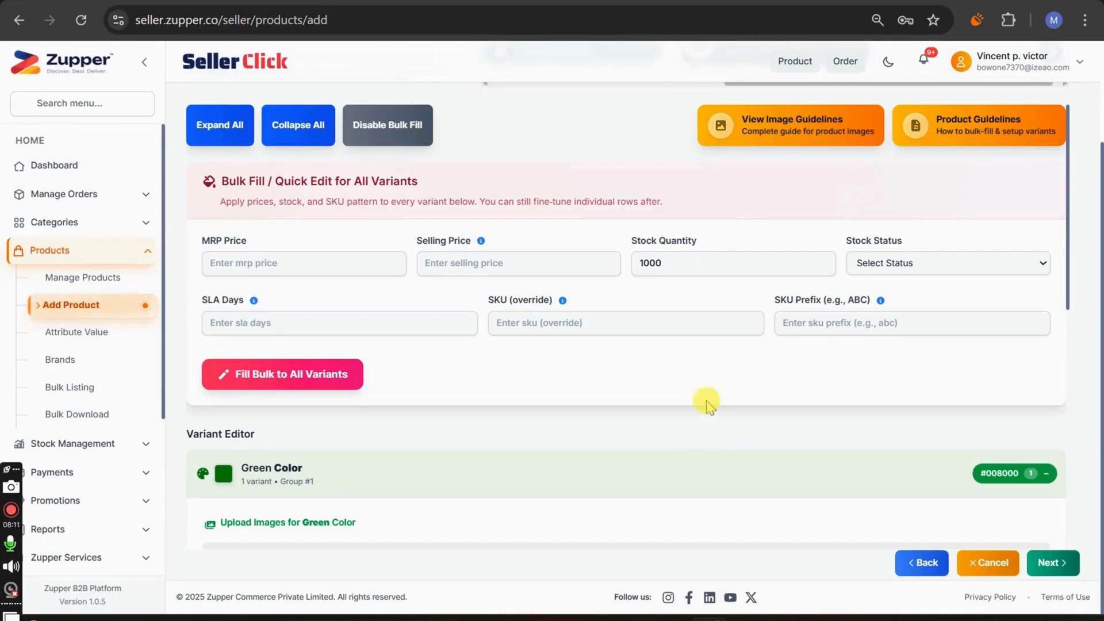
scroll(646, 436, down, 3)
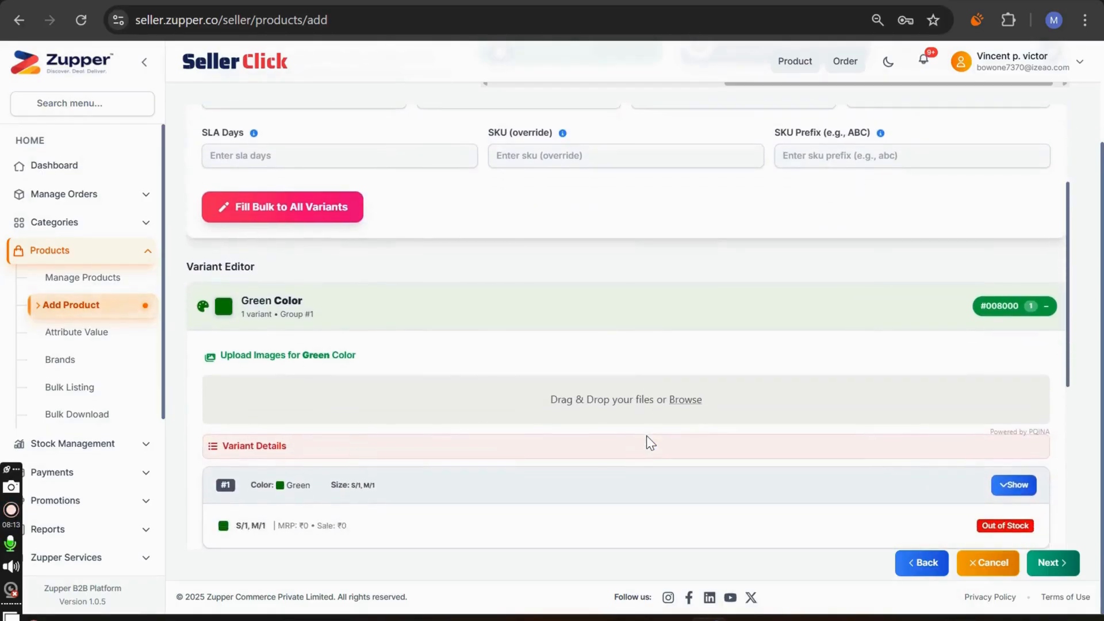
scroll(646, 436, down, 3)
scroll(646, 435, up, 6)
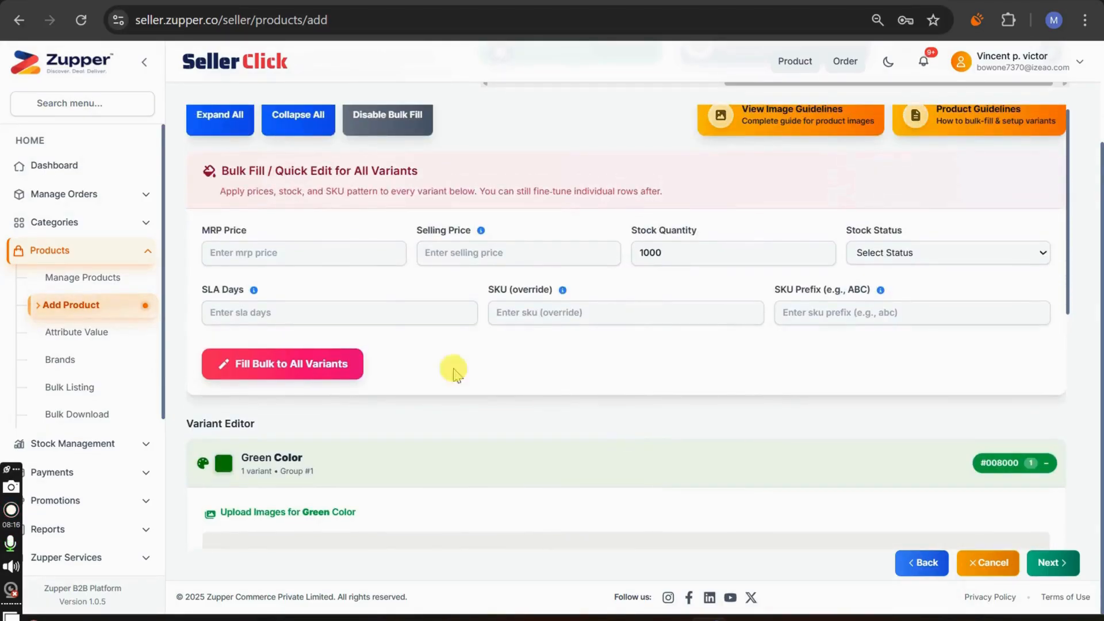
Step: In the bulk fill form, set the MRP price to 500, selling price to 200 and stock status to In Stock
click(299, 254)
text(500)
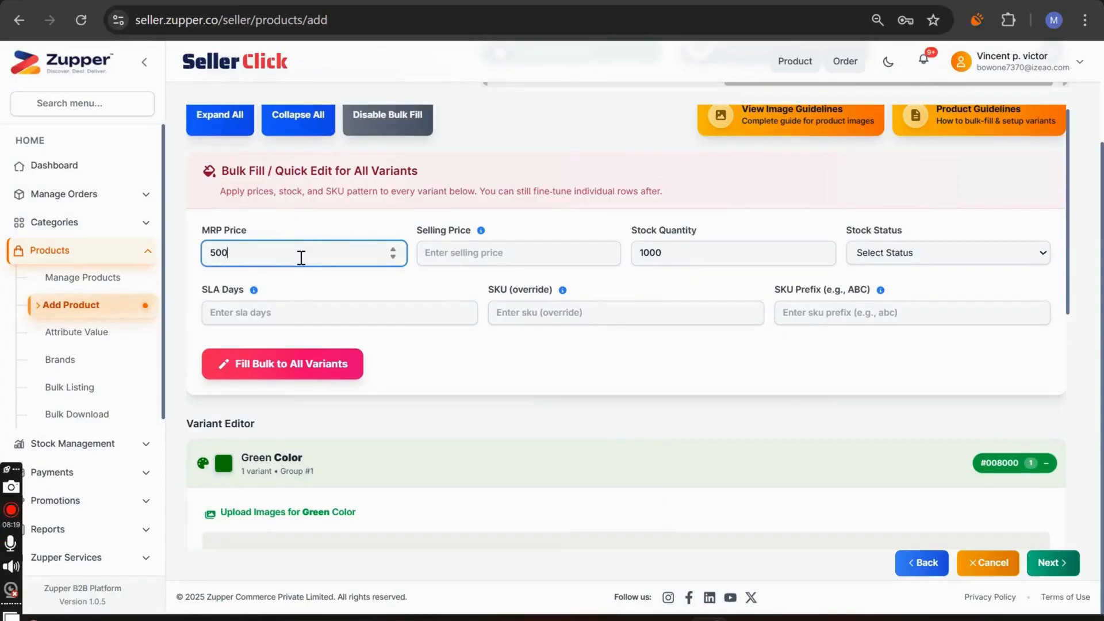
click(457, 253)
text(200)
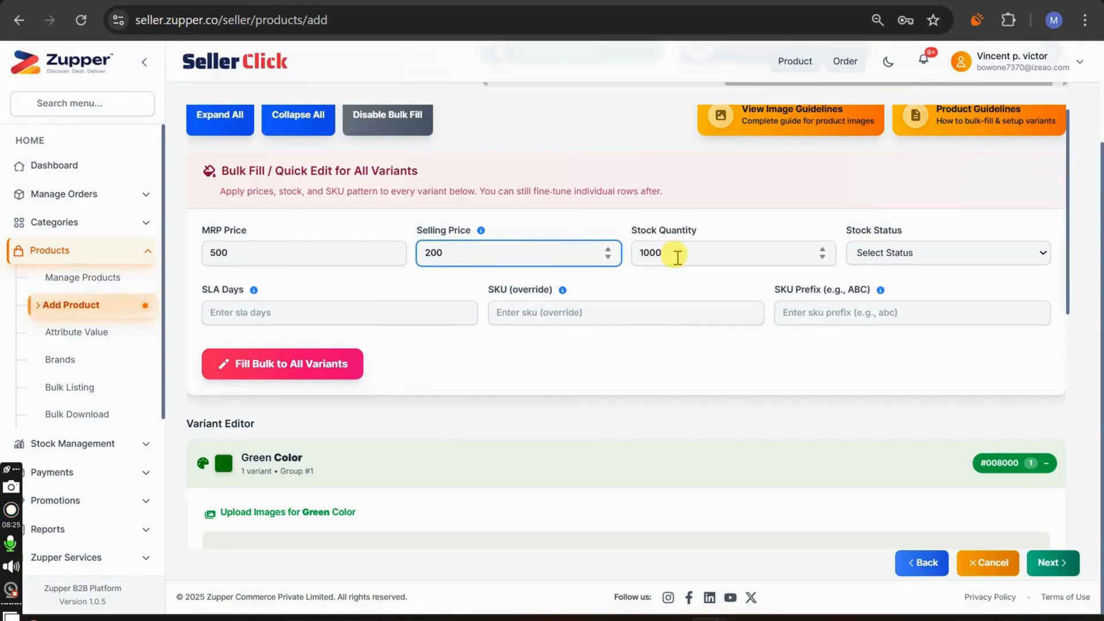
click(880, 257)
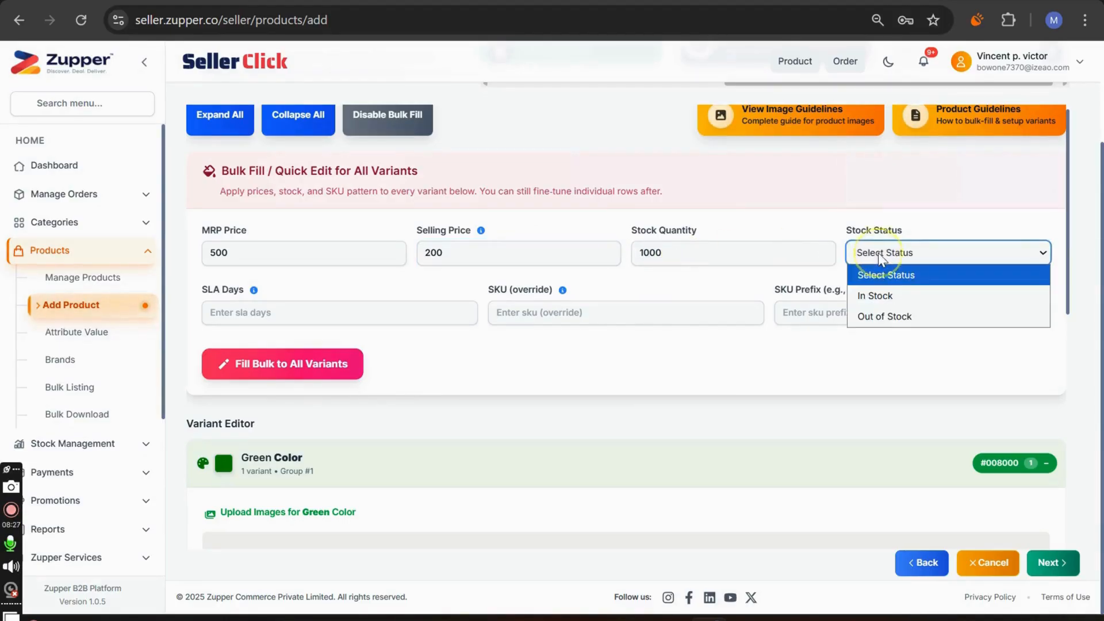
click(895, 298)
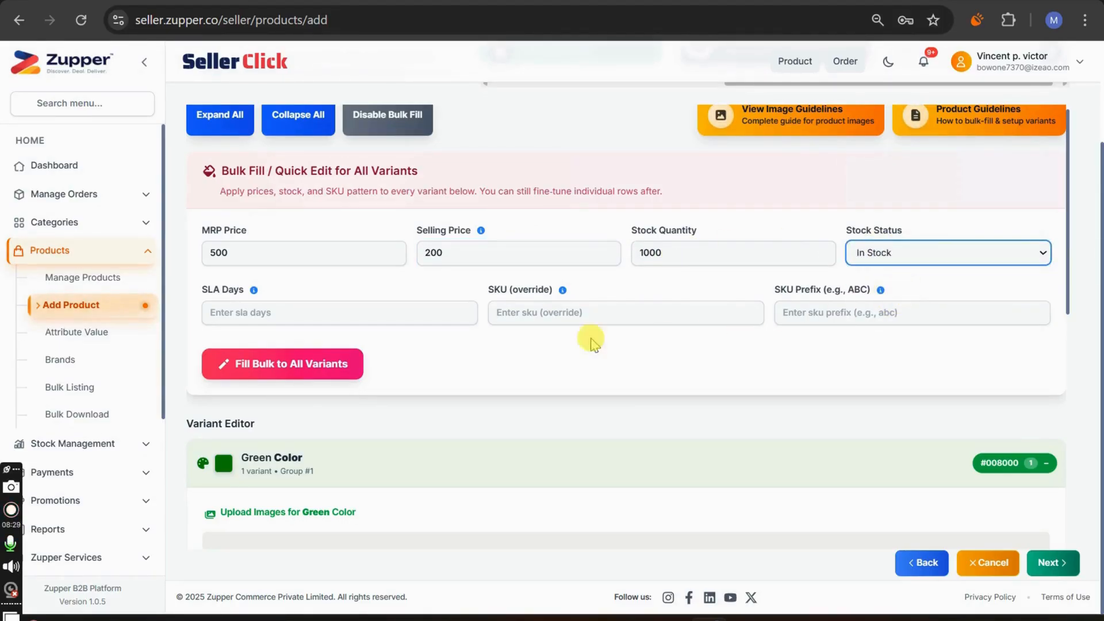
Step: Set SLA days to 3 and the SKU prefix to VL001, and apply the bulk values to all variants
click(442, 318)
text(3)
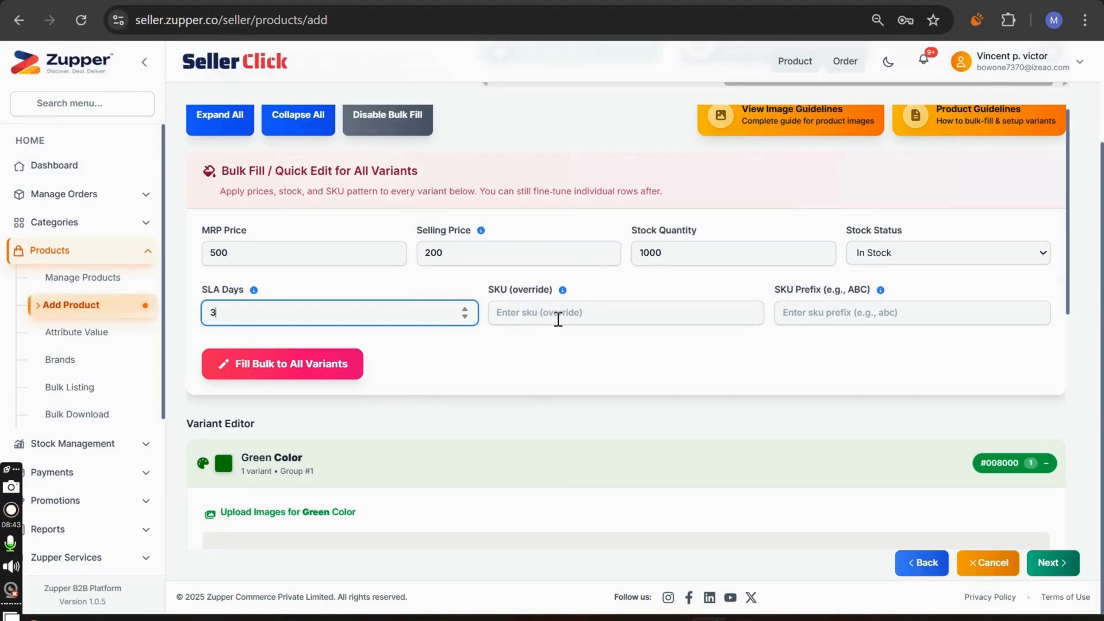
click(786, 313)
click(786, 313)
text(V)
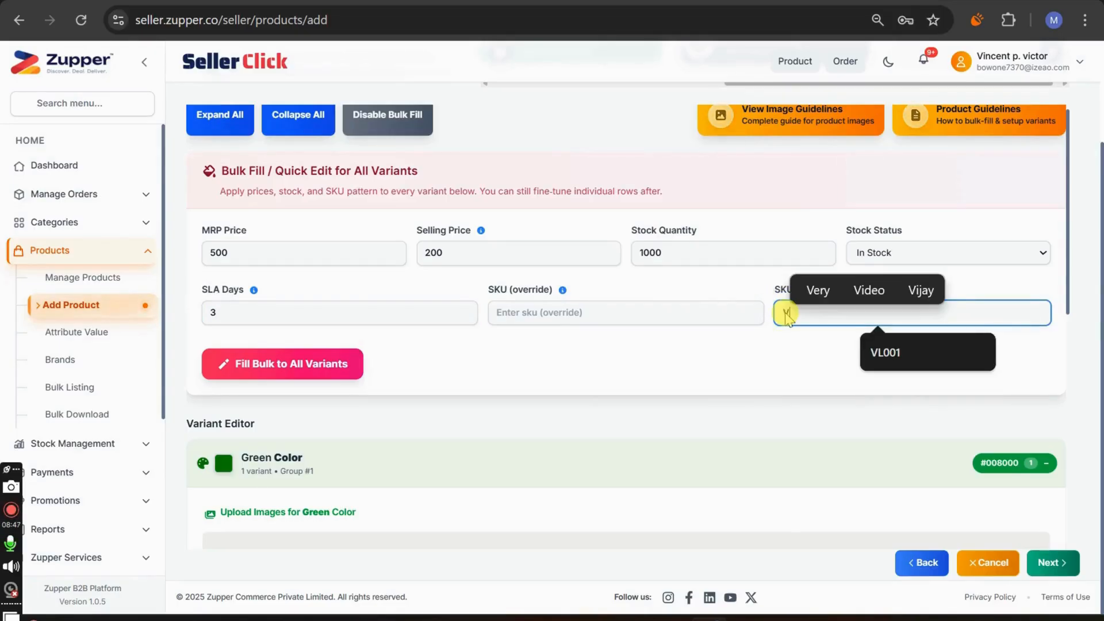
text(L001)
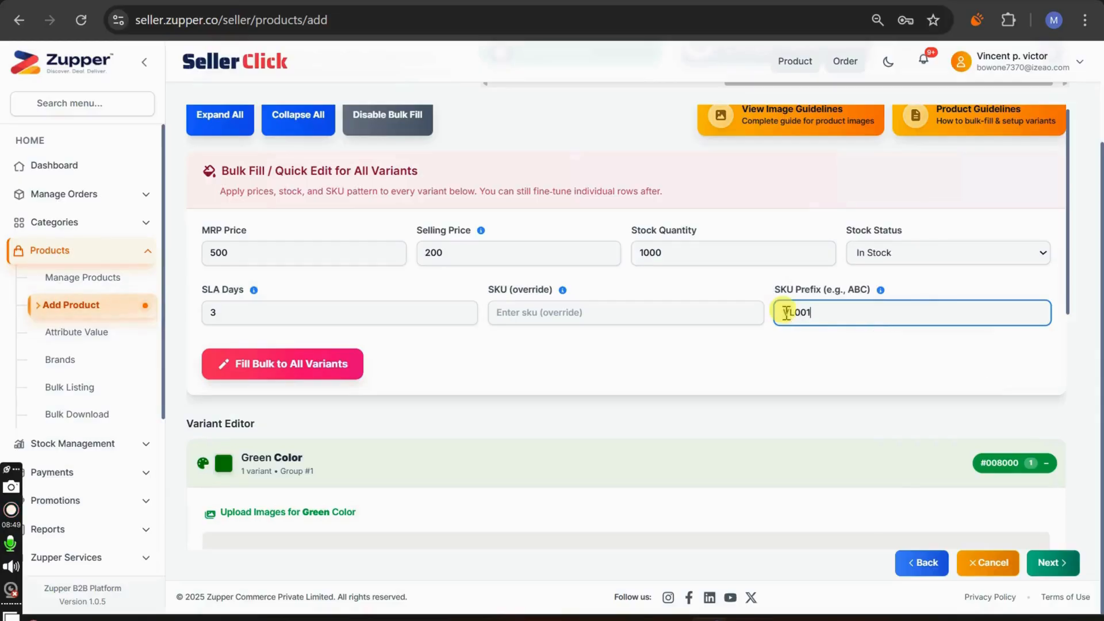
click(328, 363)
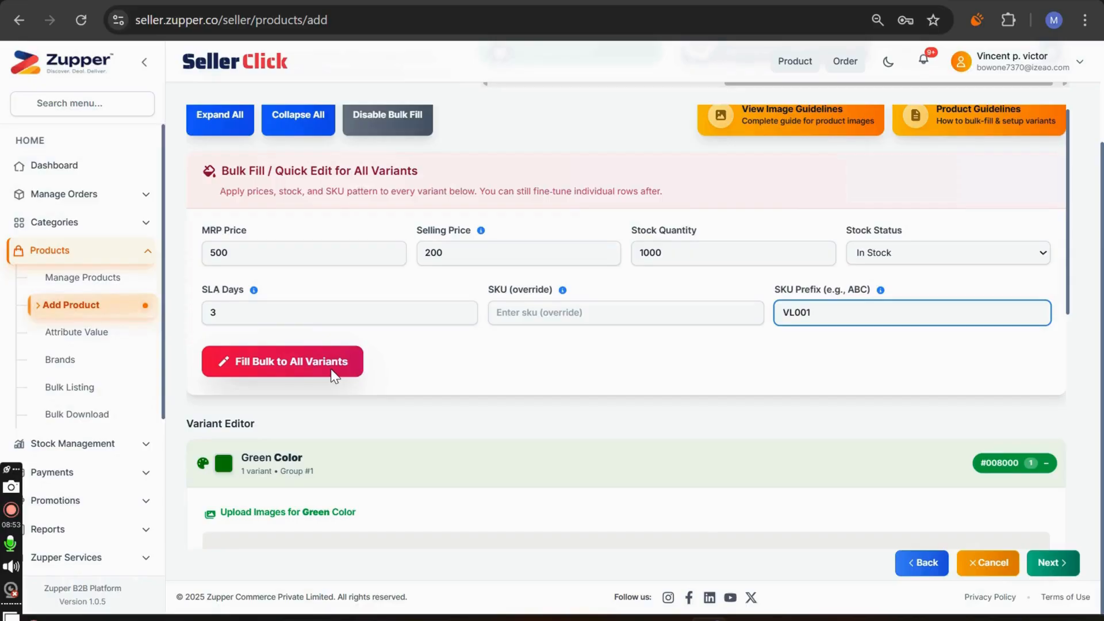
click(334, 374)
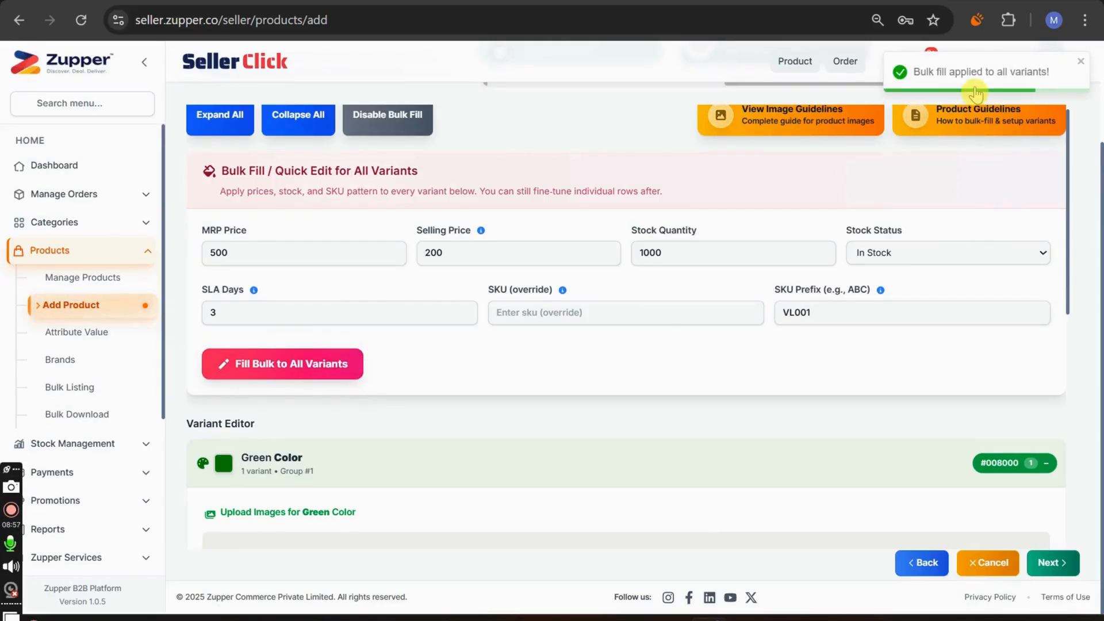
Step: Expand the Green and Navy variant details and review their prices, stock, SKU IDs and dispatch days
scroll(834, 411, down, 3)
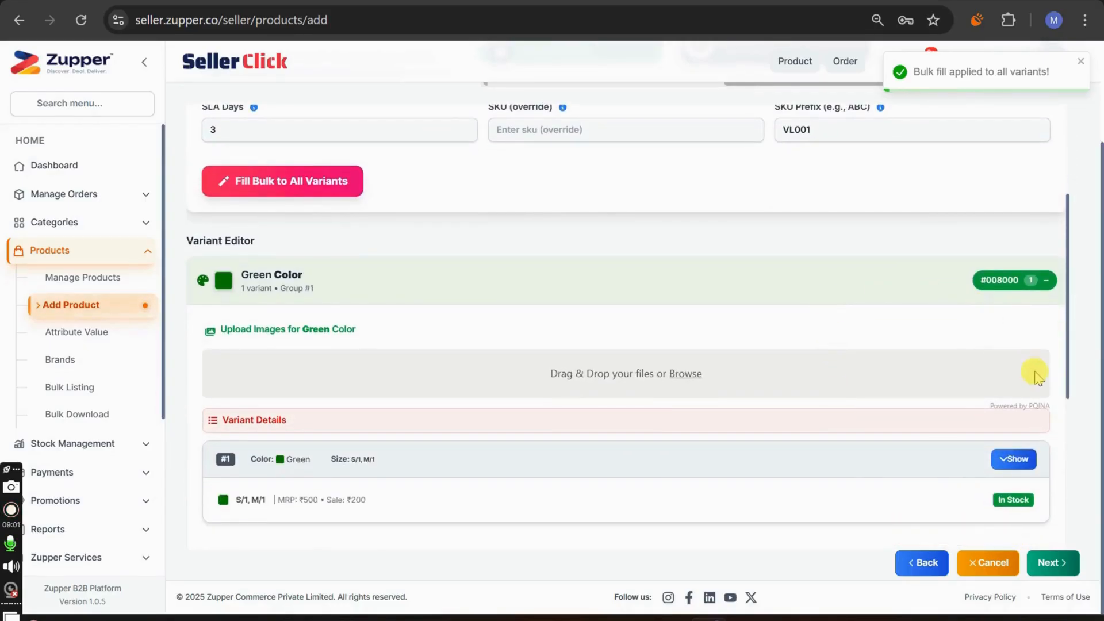
click(1004, 460)
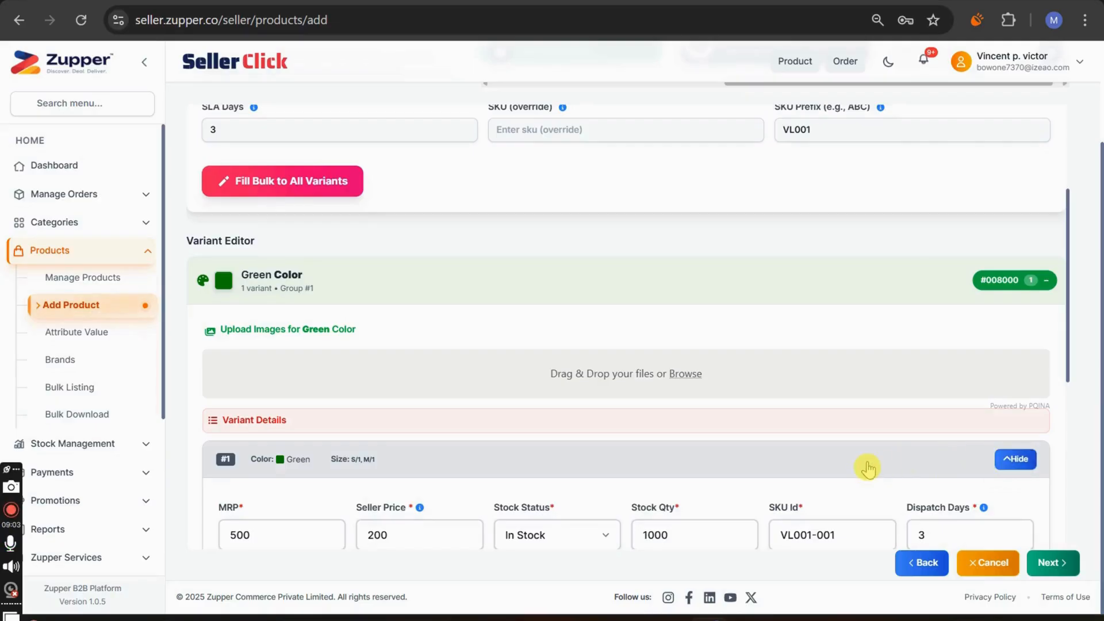
scroll(867, 467, down, 4)
scroll(866, 466, down, 2)
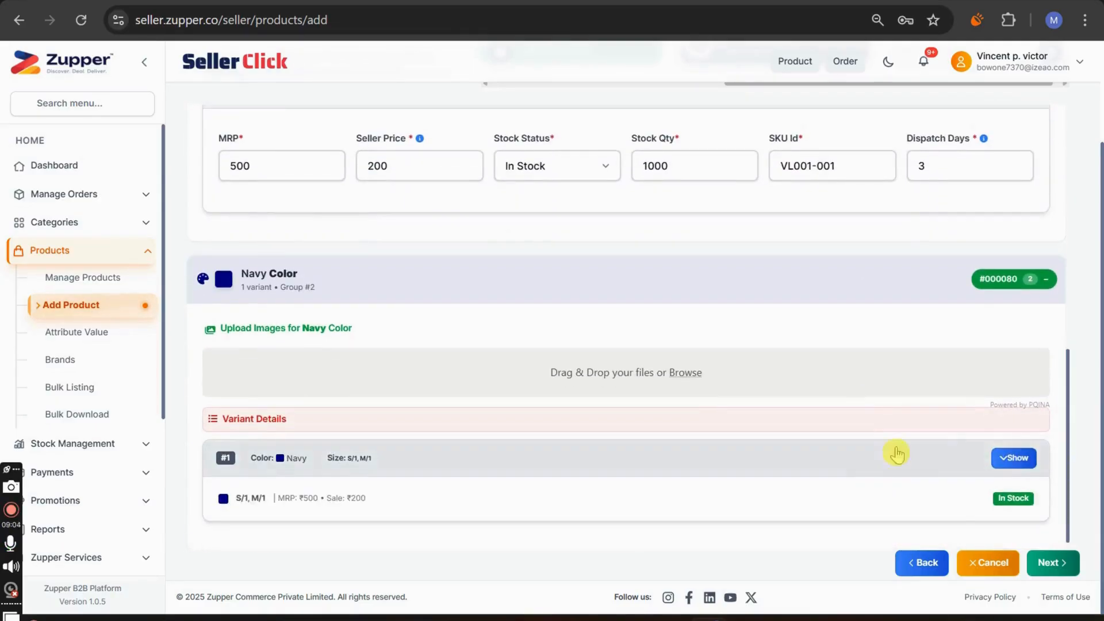
click(1010, 457)
scroll(774, 489, down, 2)
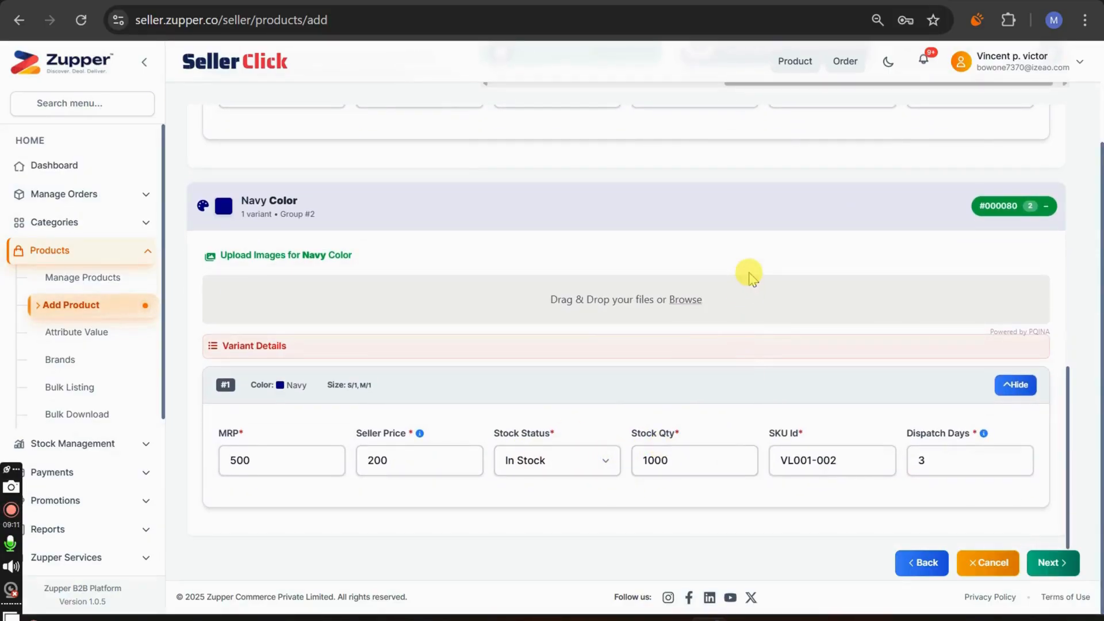
scroll(749, 273, up, 5)
scroll(749, 272, up, 1)
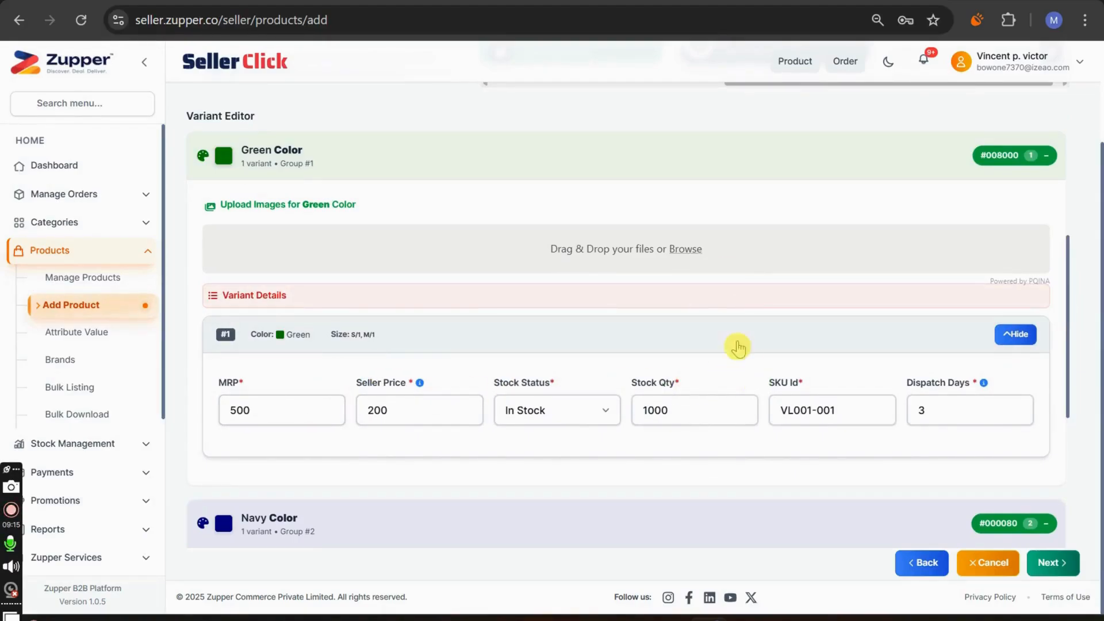
scroll(689, 278, up, 4)
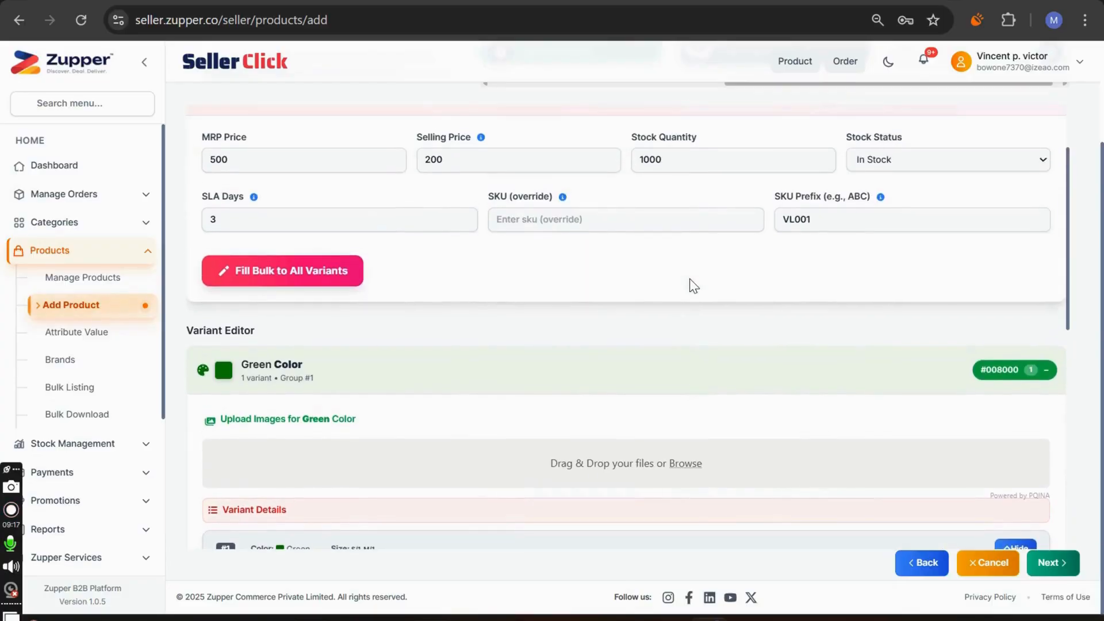
scroll(718, 415, down, 1)
scroll(718, 415, down, 2)
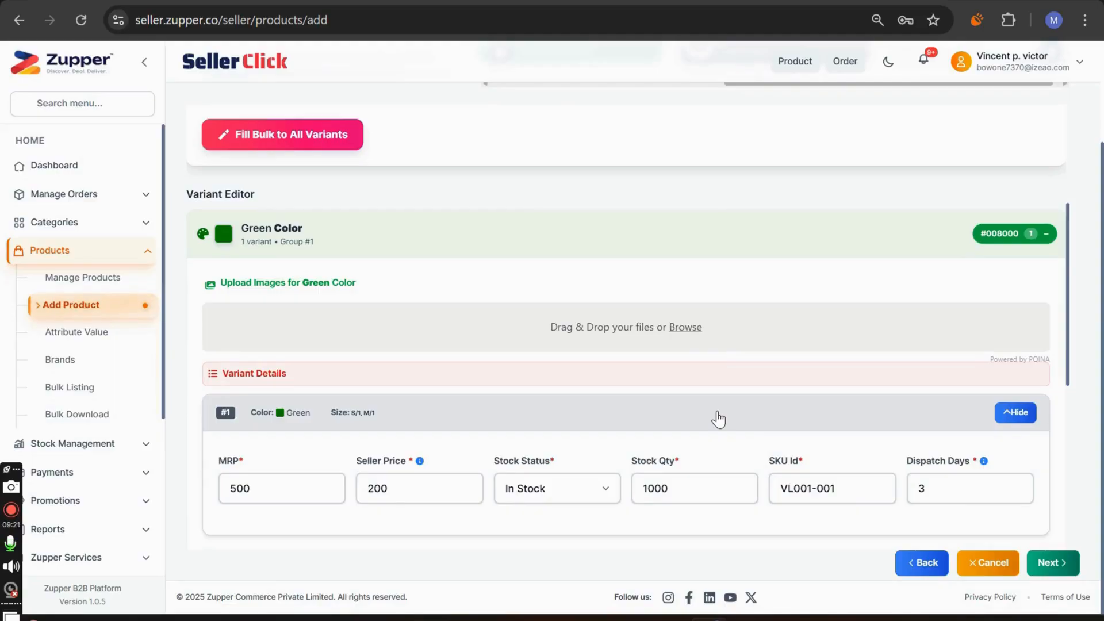
scroll(719, 420, down, 3)
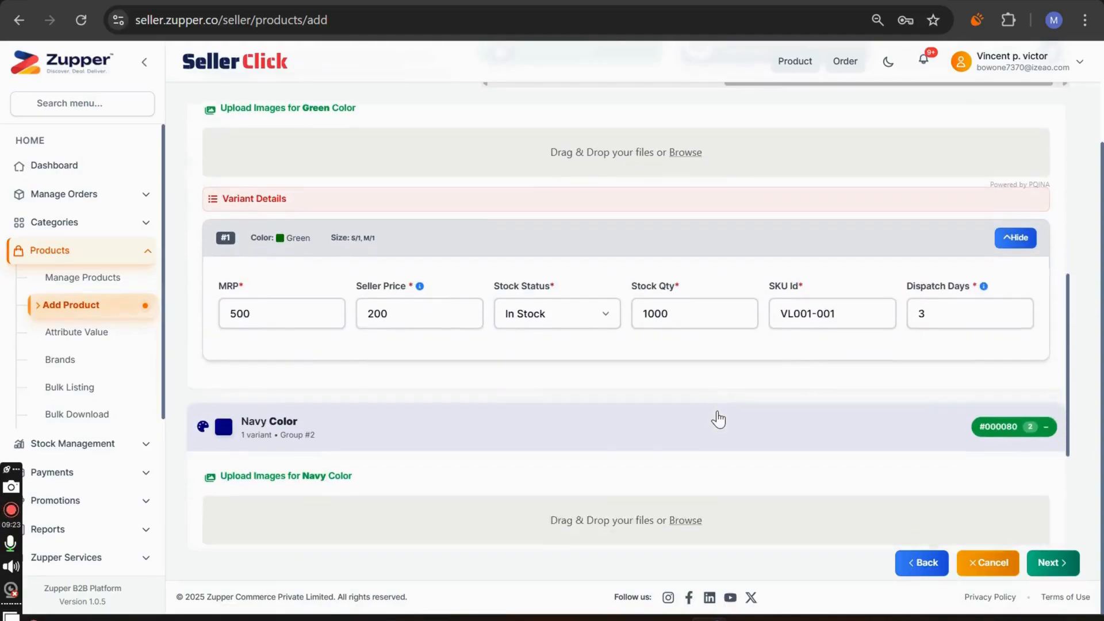
Step: Upload the images Green 1, Green 2, Green 3 and Green 4 from the product folder for the Green color
scroll(718, 417, up, 3)
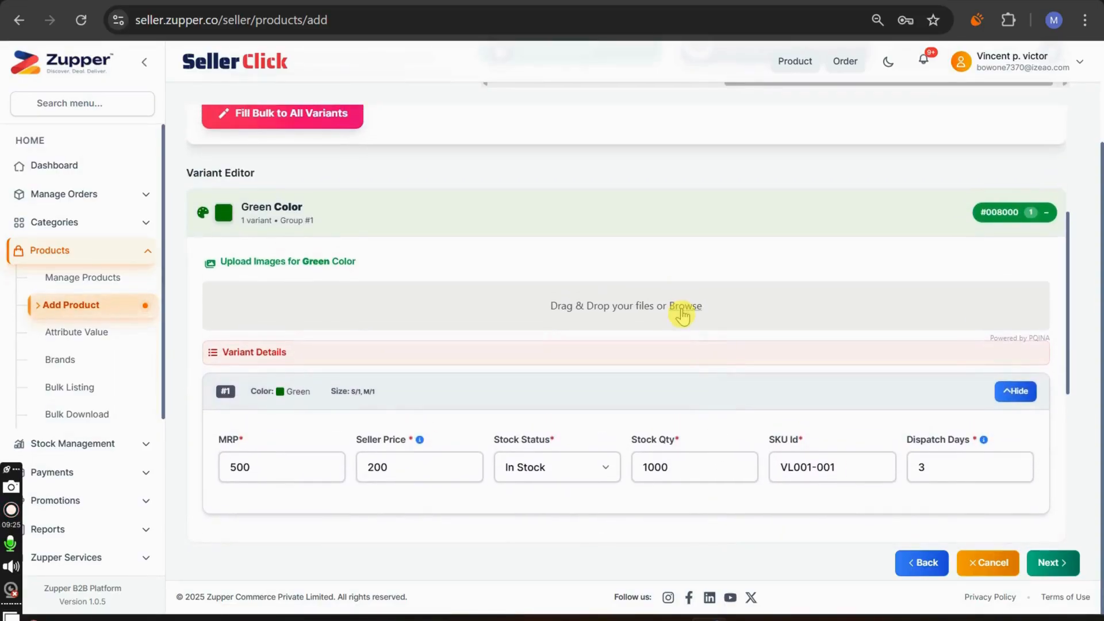
click(685, 305)
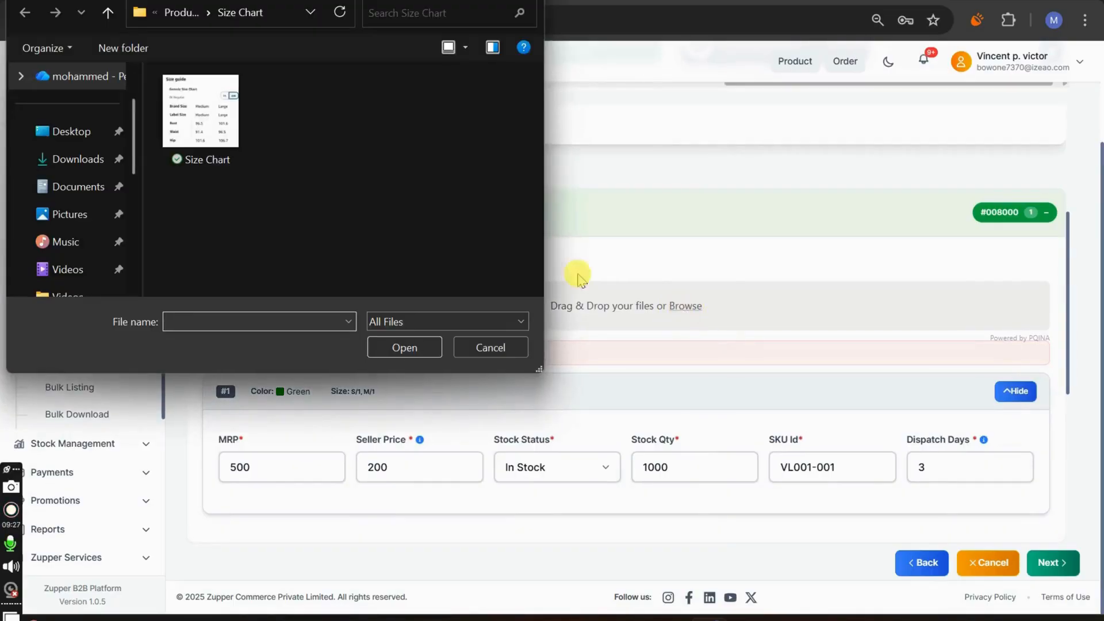
click(183, 16)
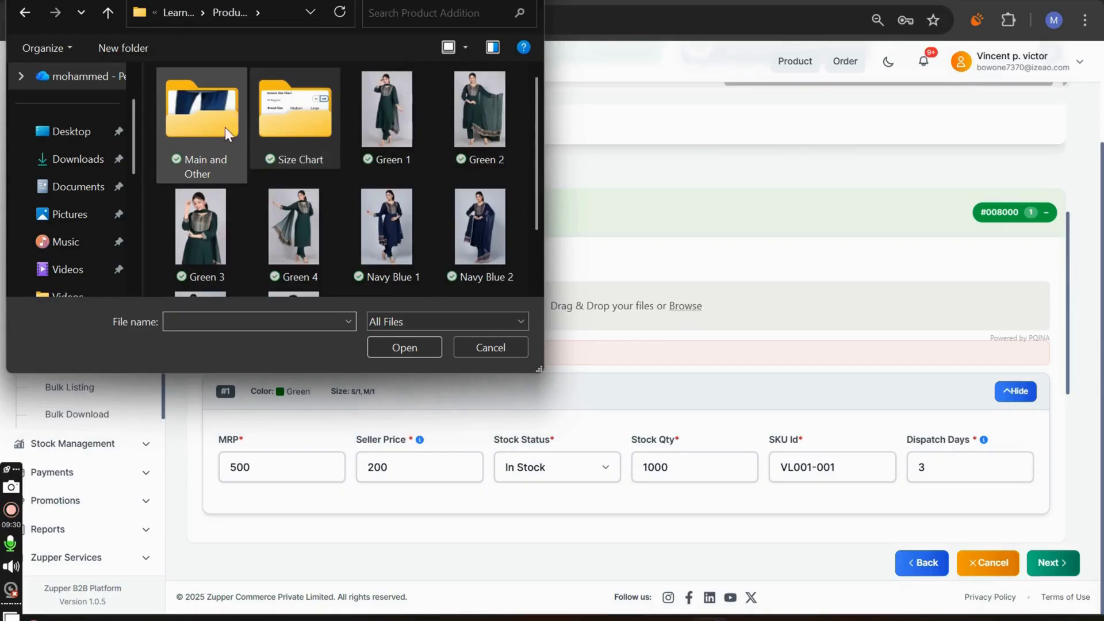
click(390, 135)
key(shift+Right)
key(shift+Right)
key(shift+Right)
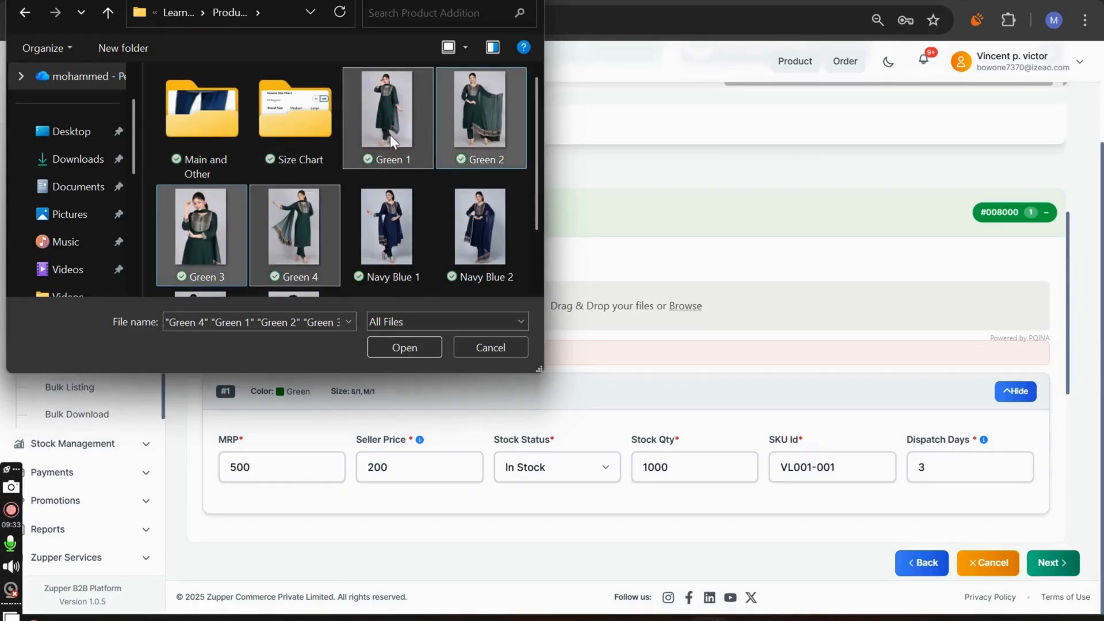
key(Return)
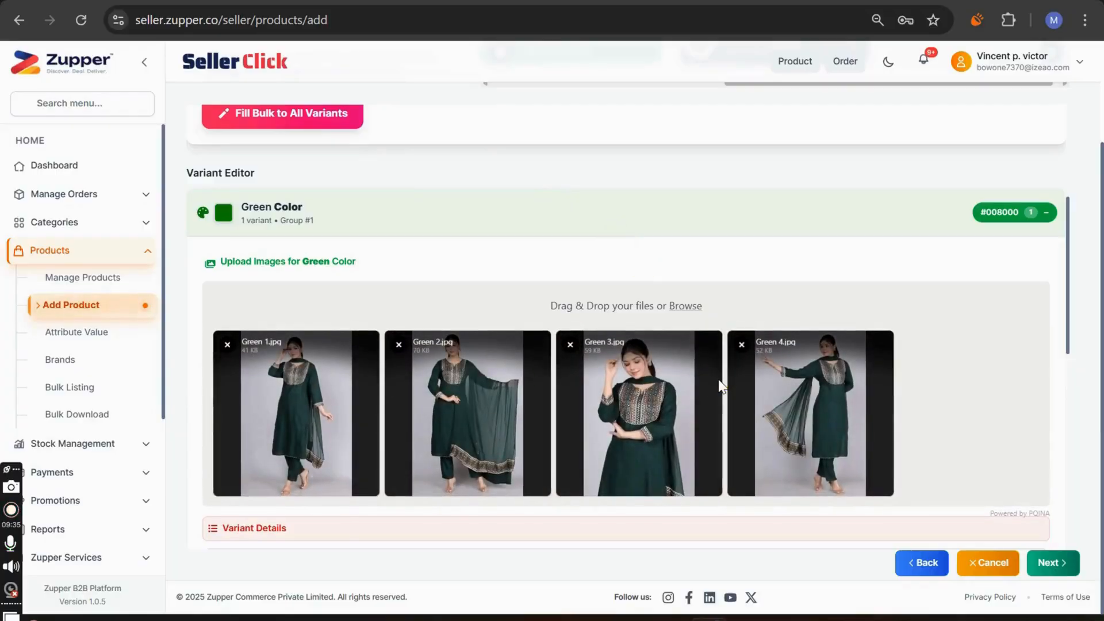
Step: Upload the images Navy Blue 1, Navy Blue 2, Navy Blue 3 and Navy Blue 4 for the Navy color
scroll(719, 384, down, 8)
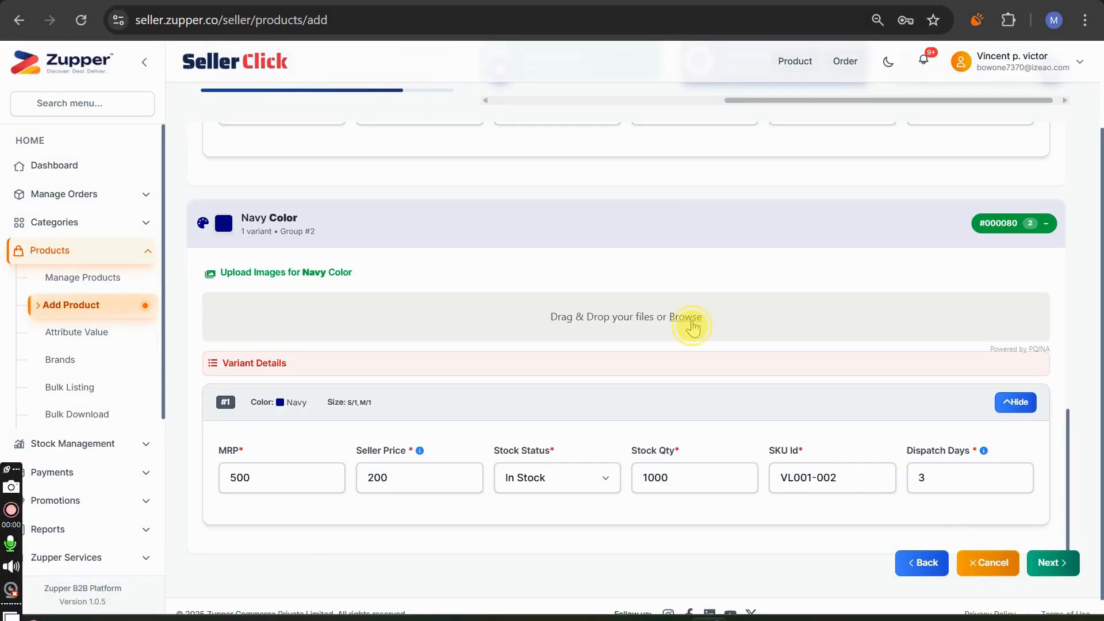
click(692, 325)
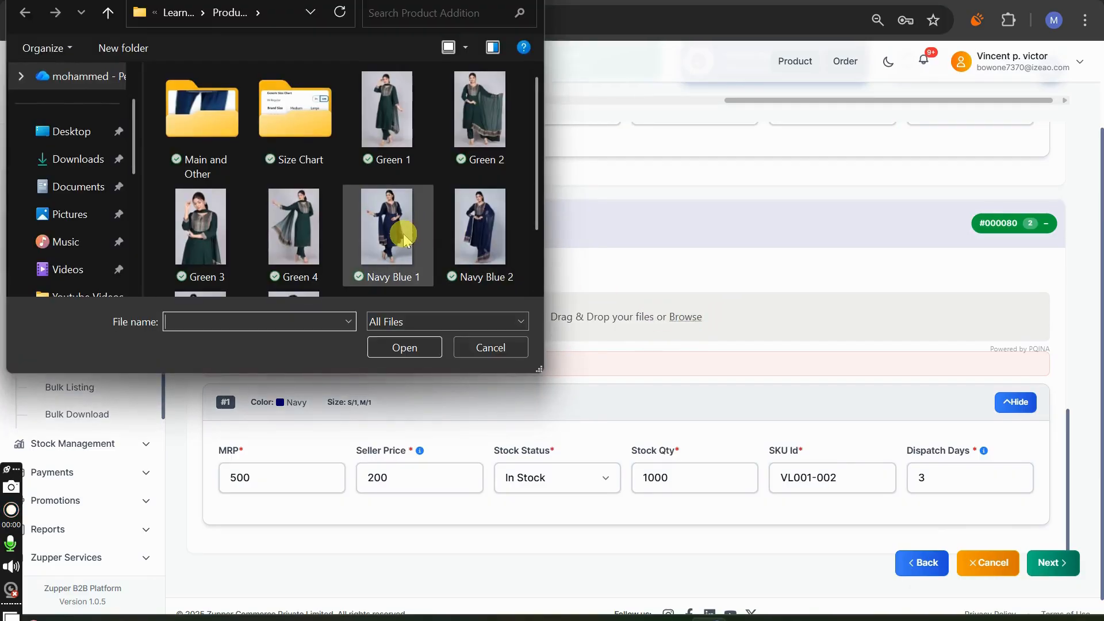
click(405, 239)
key(shift+Right)
key(shift+Right)
key(shift+Right)
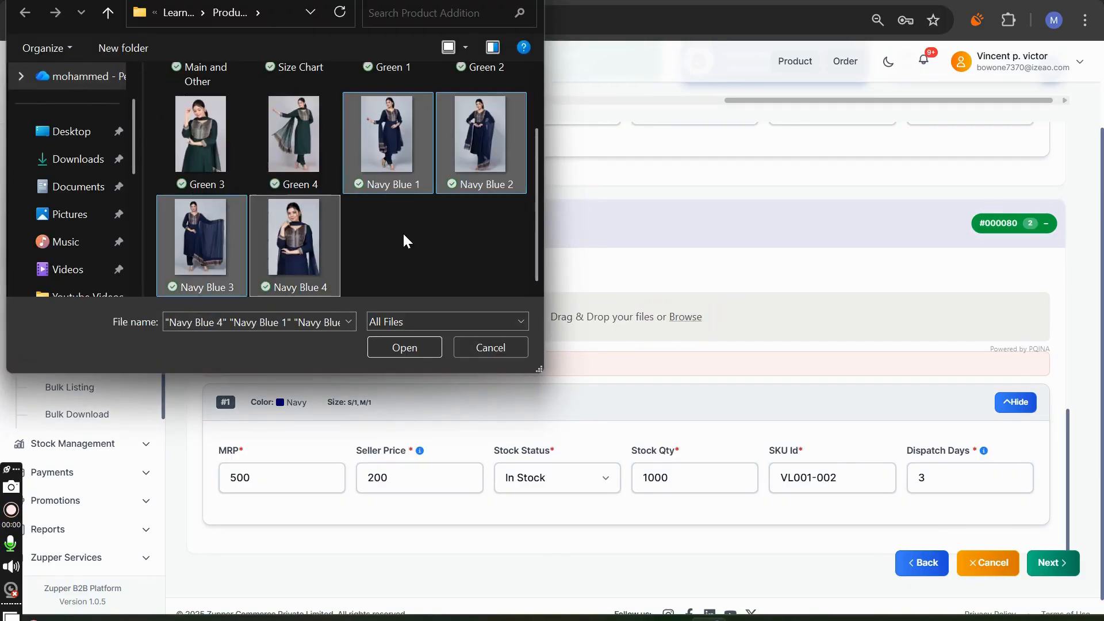
click(404, 346)
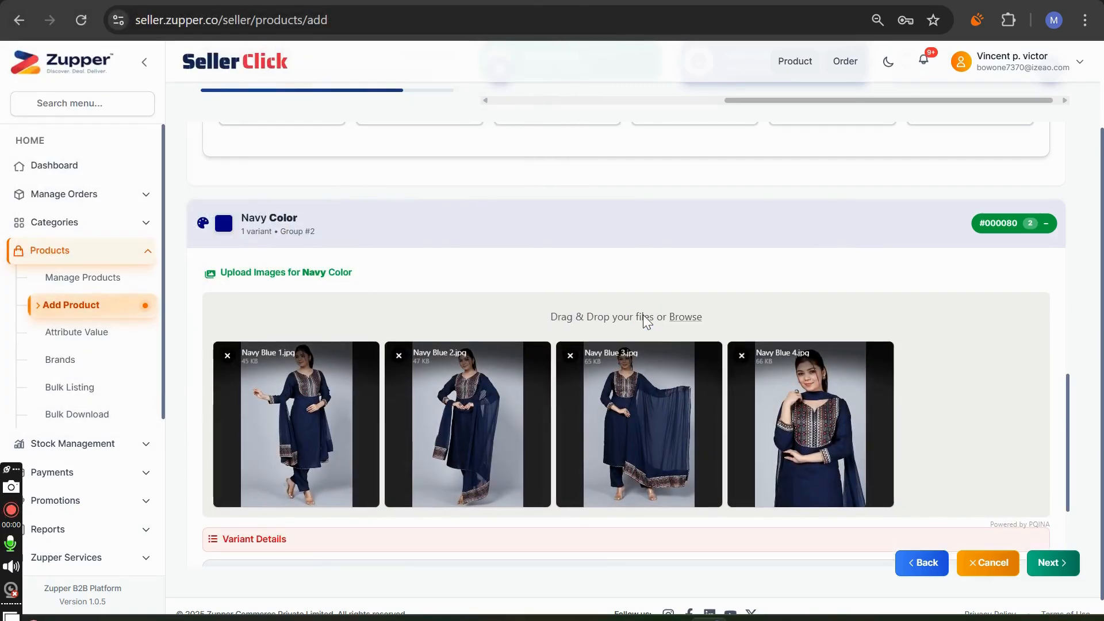
Step: Check the images and variant data of the Green and Navy groups and continue to the product preview
scroll(673, 267, down, 3)
scroll(674, 267, up, 6)
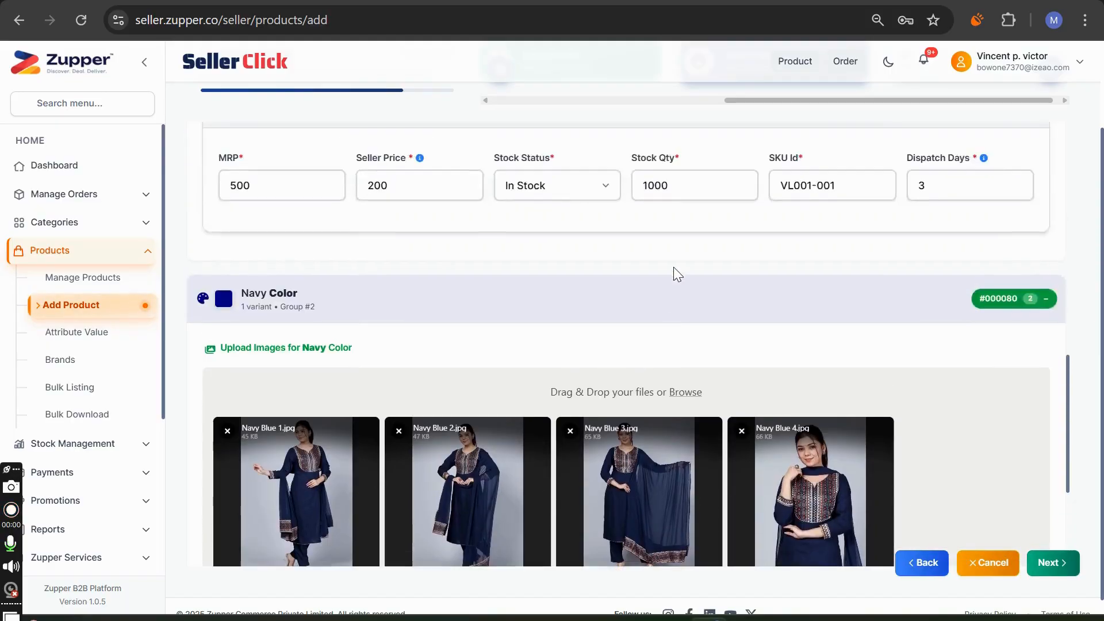
scroll(674, 268, up, 4)
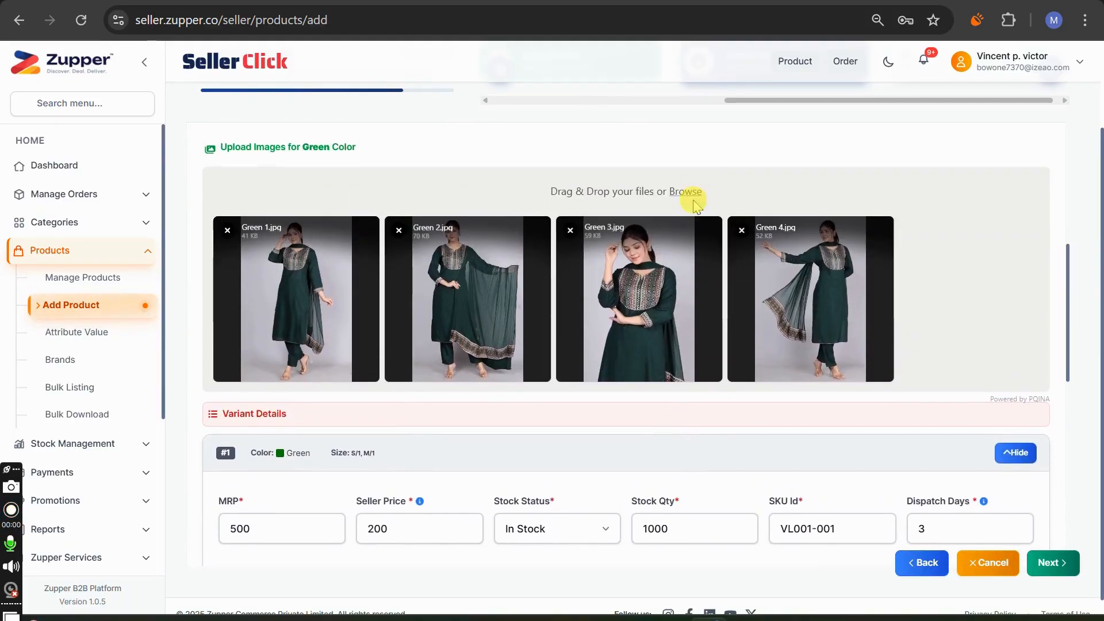
scroll(688, 155, up, 6)
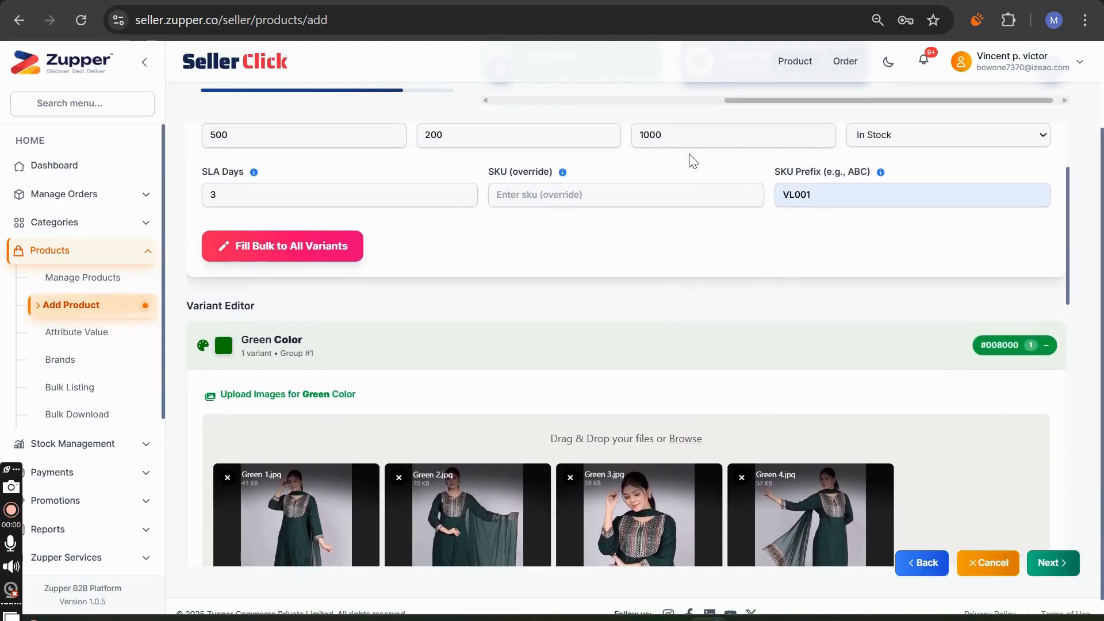
scroll(689, 161, down, 4)
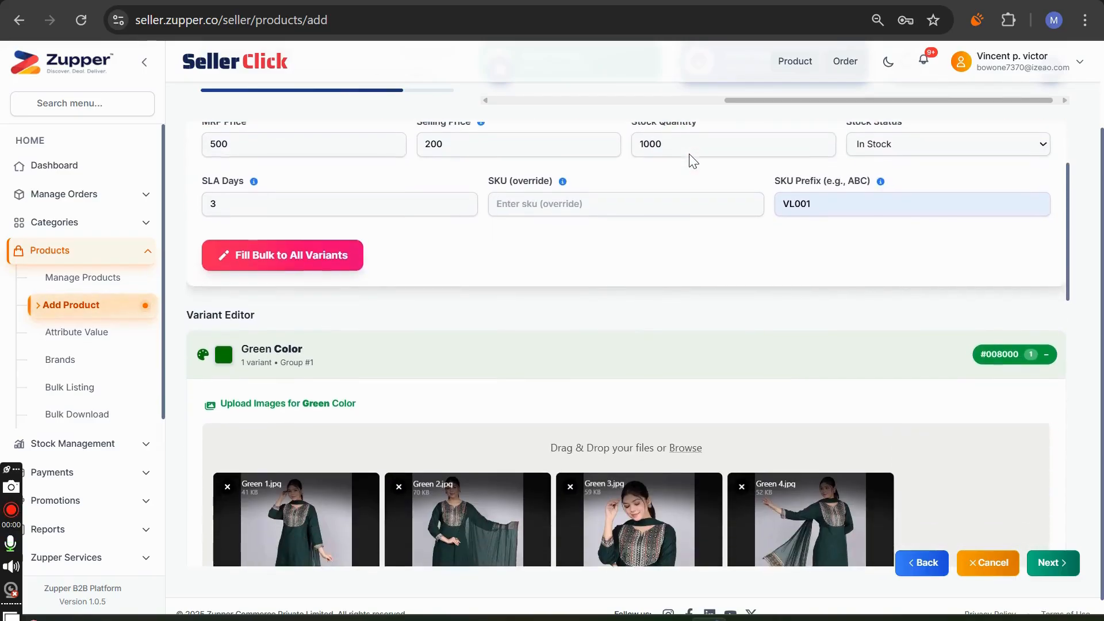
scroll(689, 155, down, 8)
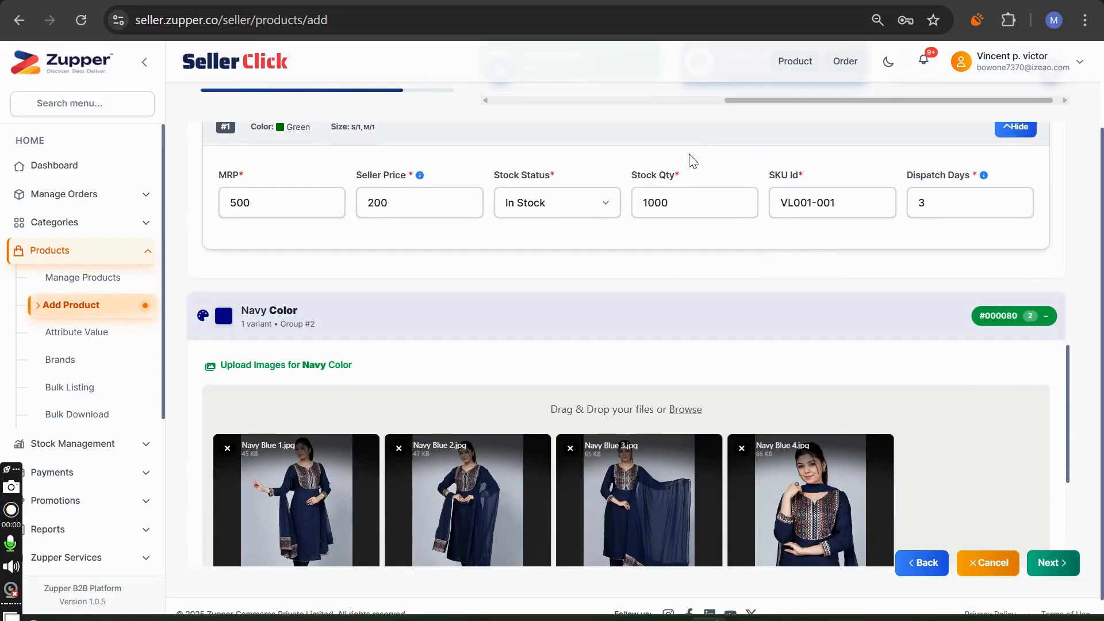
scroll(693, 161, down, 5)
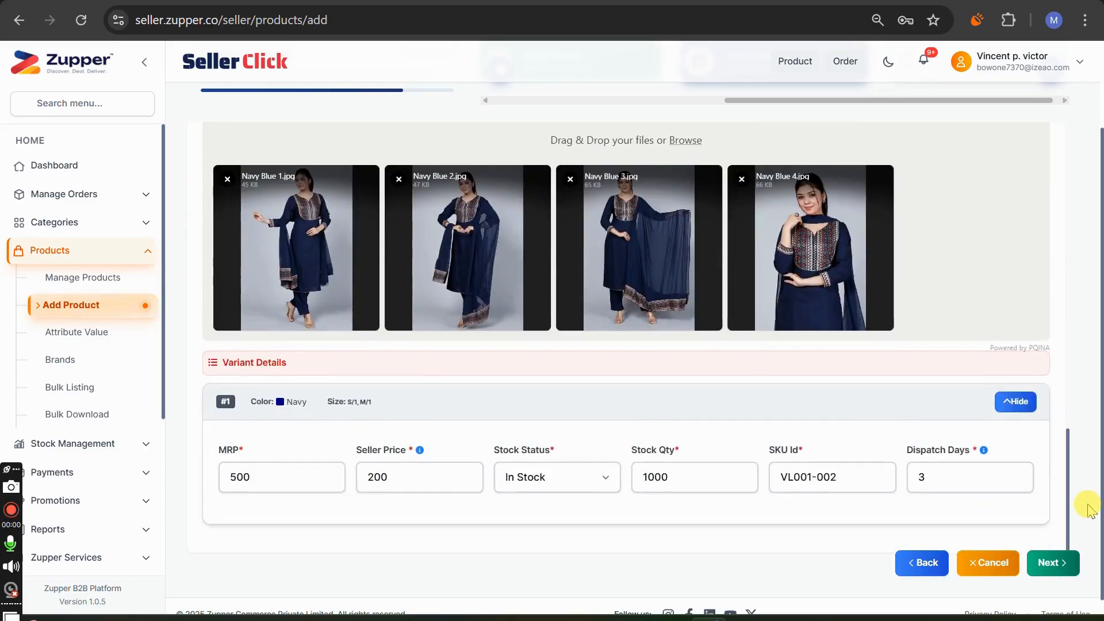
click(1060, 578)
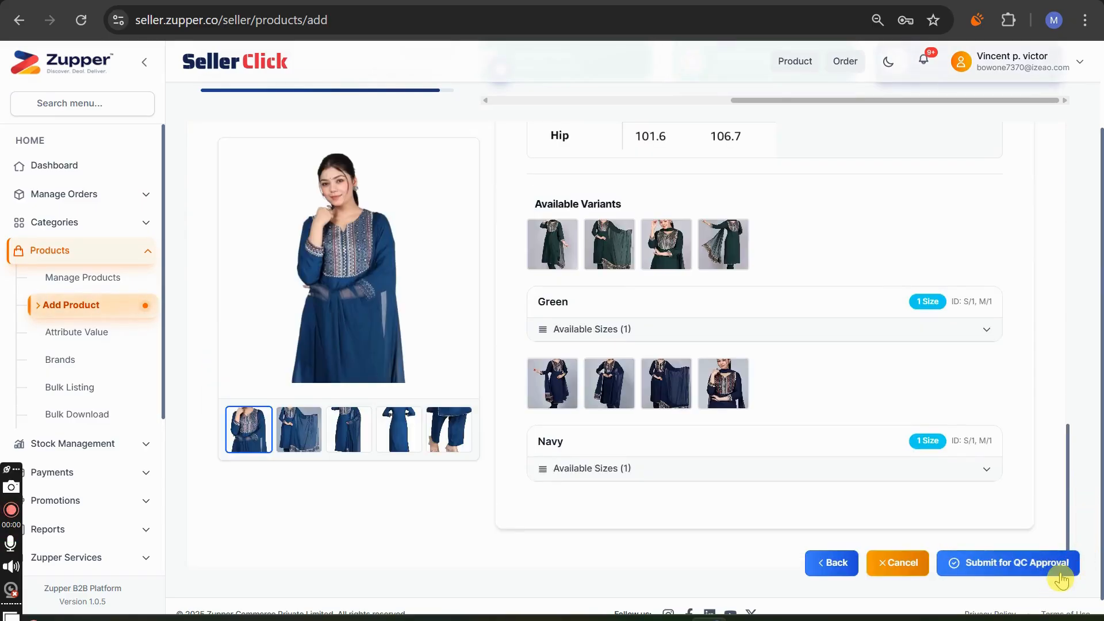
Step: Examine the size chart and product attributes in the product preview
scroll(842, 294, up, 10)
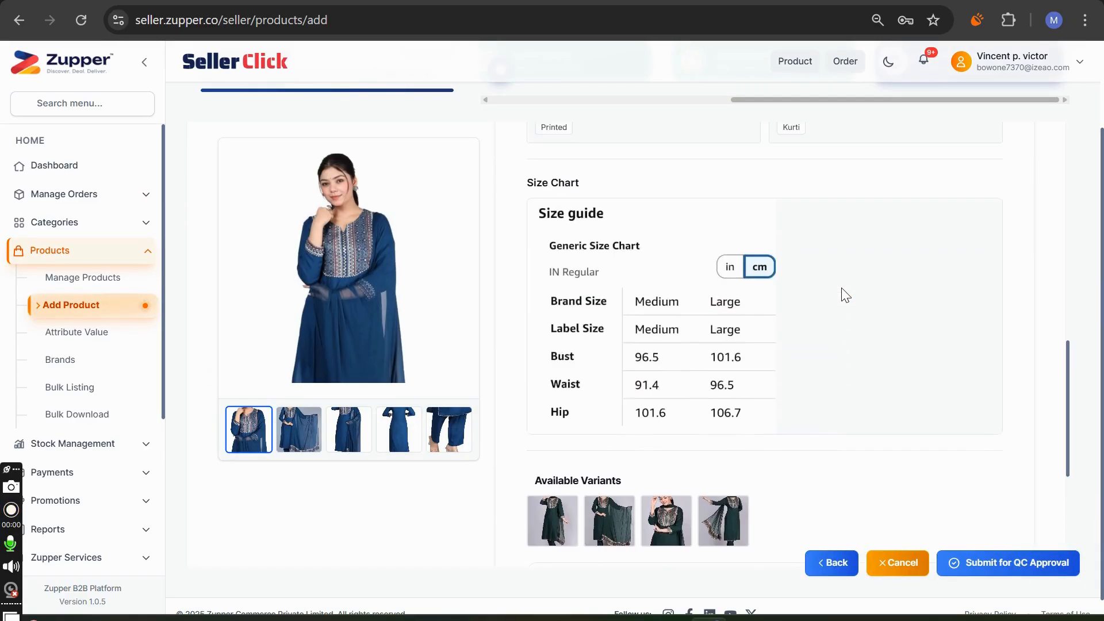
click(846, 347)
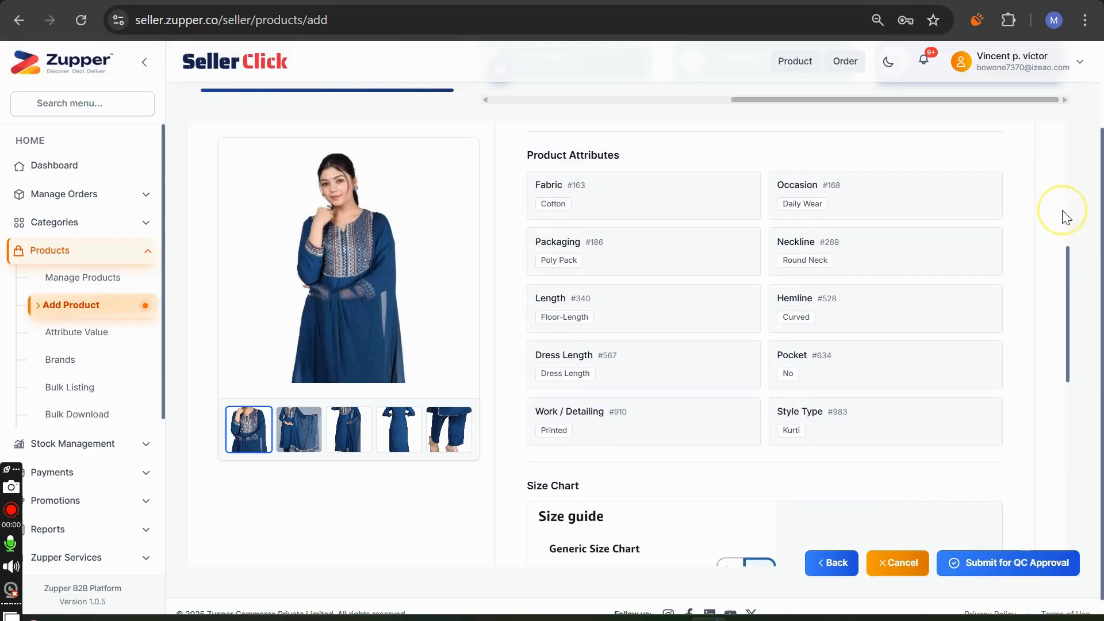
click(1066, 278)
drag(1065, 217, 995, 247)
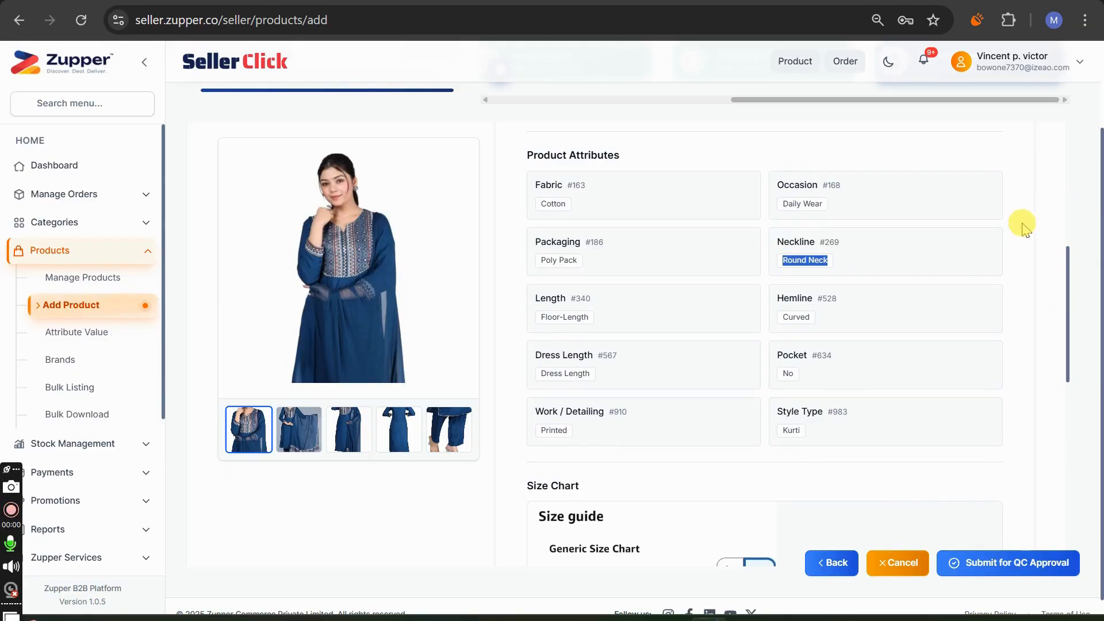
scroll(961, 178, up, 6)
scroll(964, 184, up, 1)
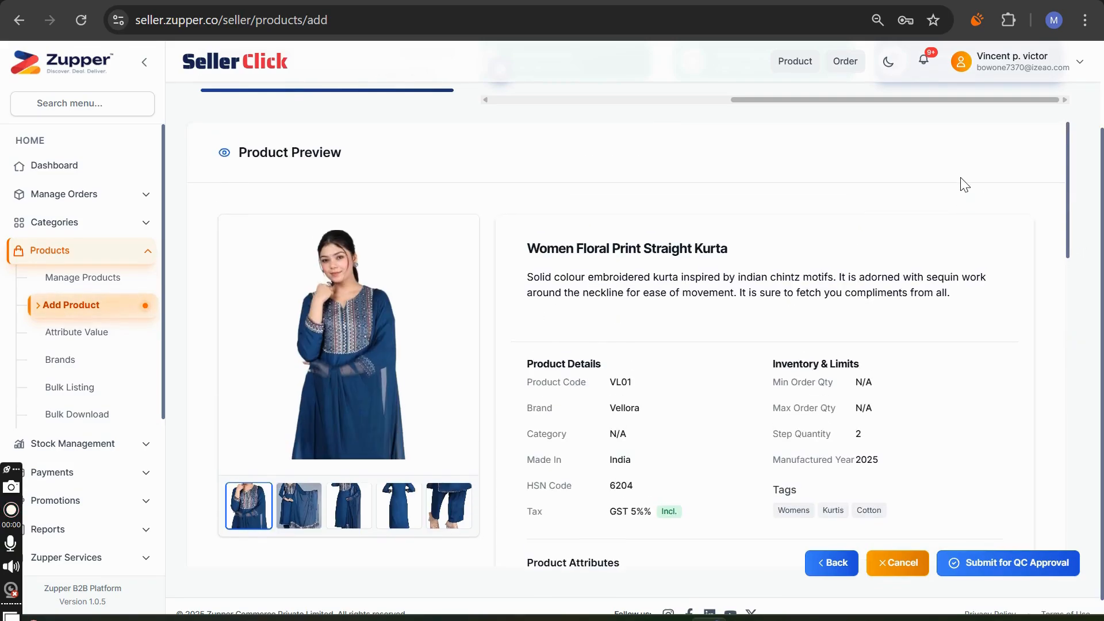
Step: Review the preview's description, product details, inventory limits, tags and the available Green and Navy variants
scroll(899, 224, down, 3)
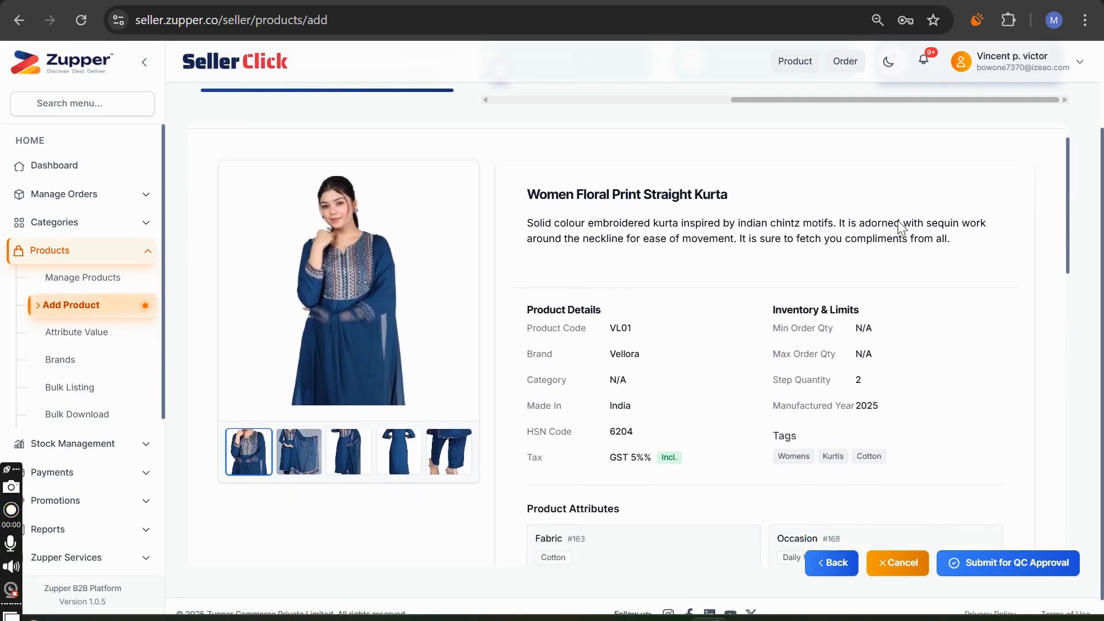
scroll(901, 227, down, 2)
scroll(901, 227, up, 3)
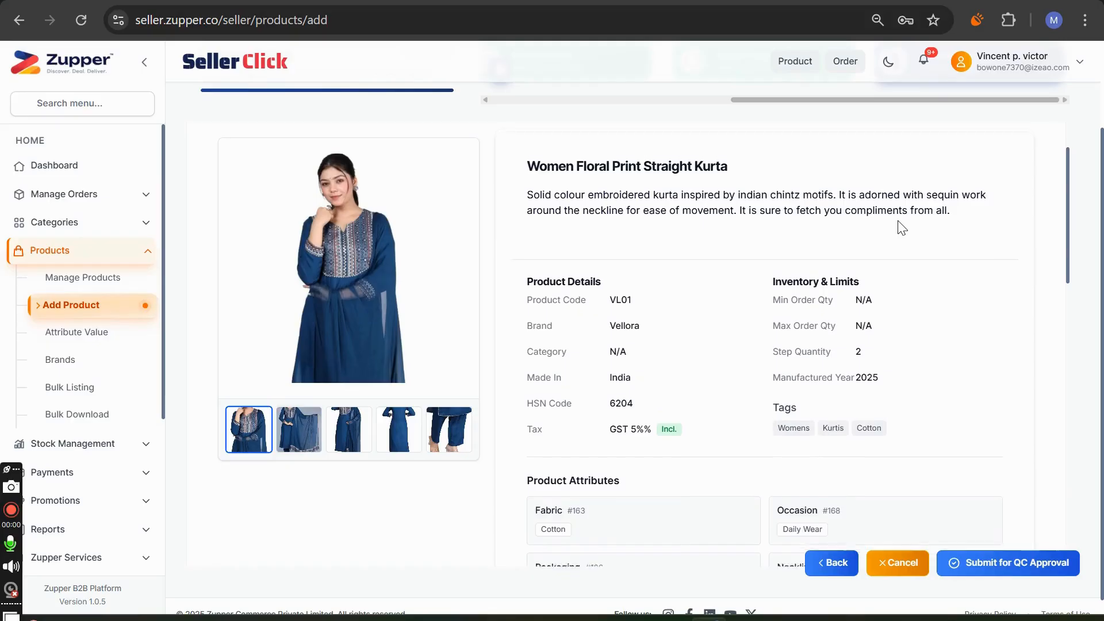
scroll(901, 227, down, 1)
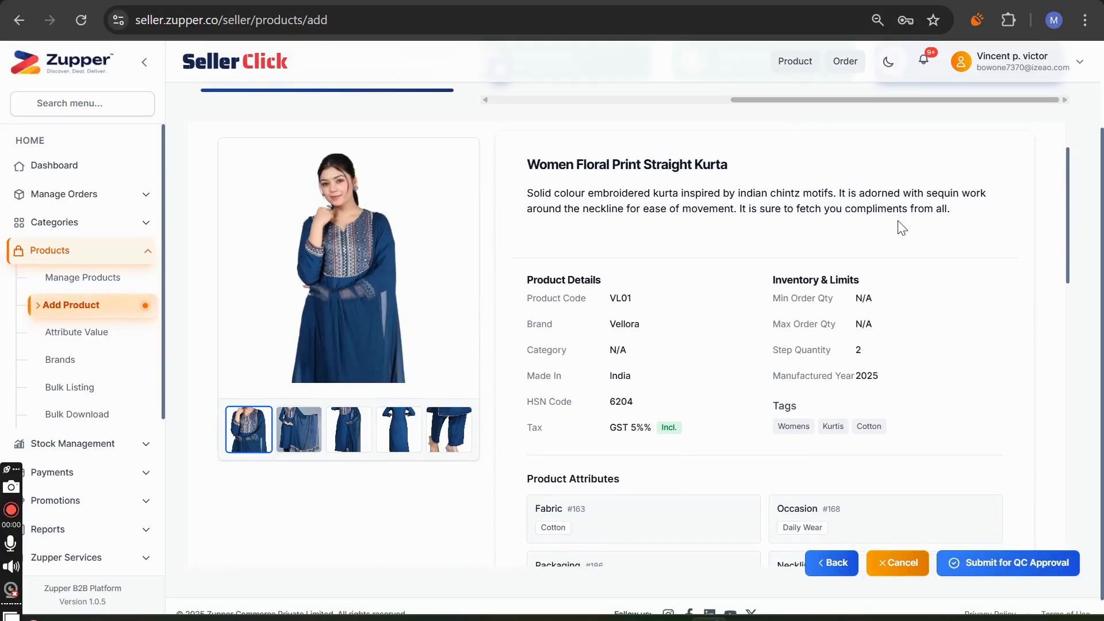
scroll(901, 227, down, 1)
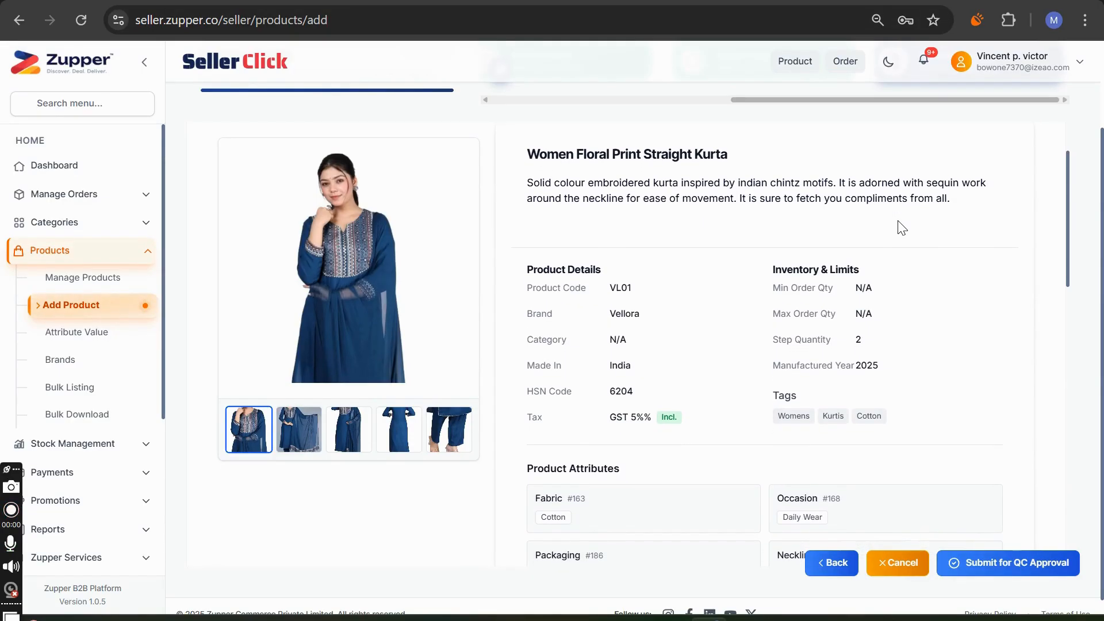
scroll(901, 227, down, 2)
scroll(901, 227, down, 7)
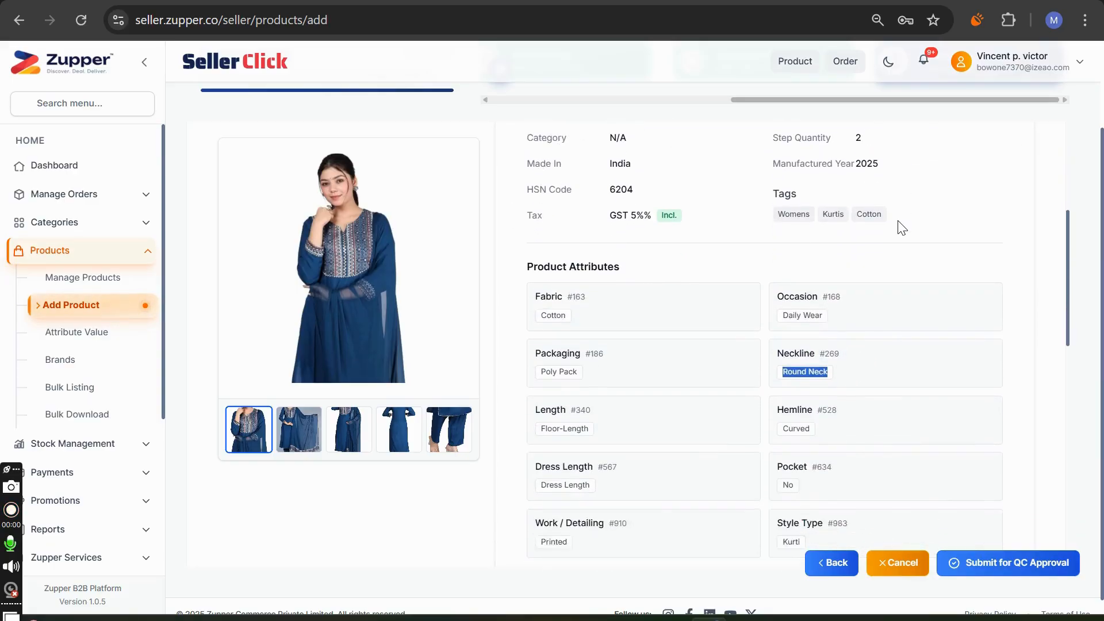
scroll(901, 227, down, 7)
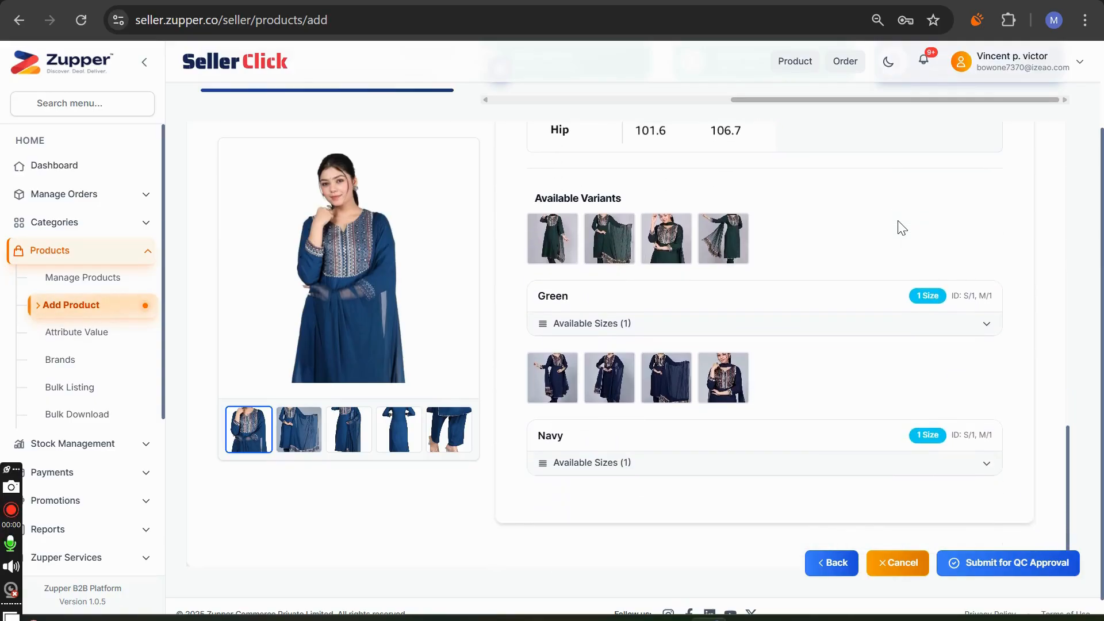
scroll(901, 227, down, 1)
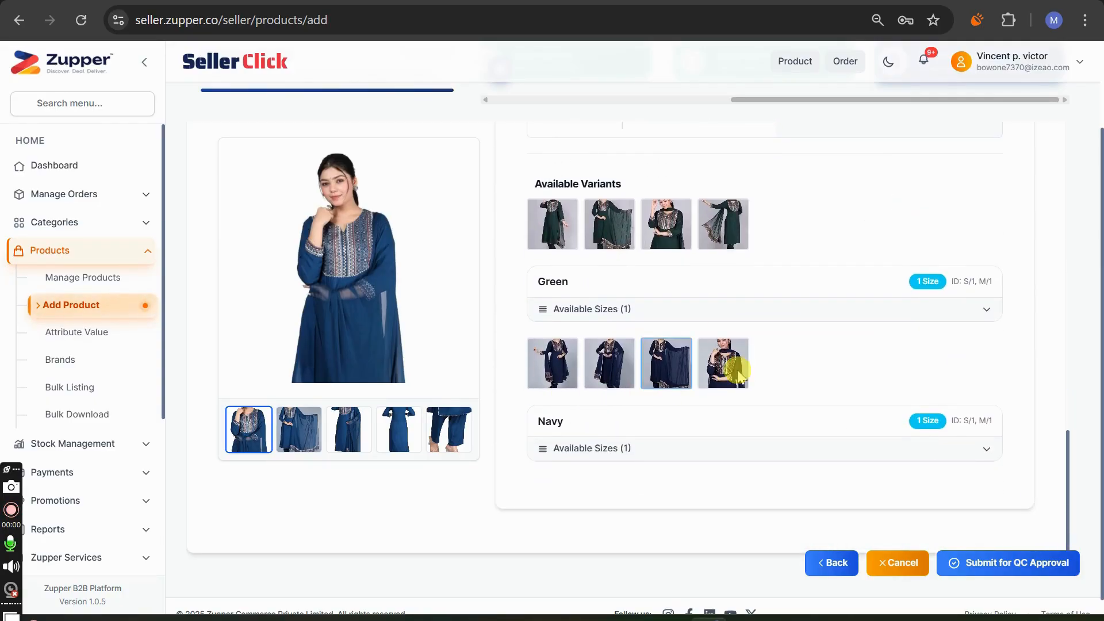
Step: Submit the previewed kurta listing for QC approval and confirm the submission
scroll(869, 230, up, 10)
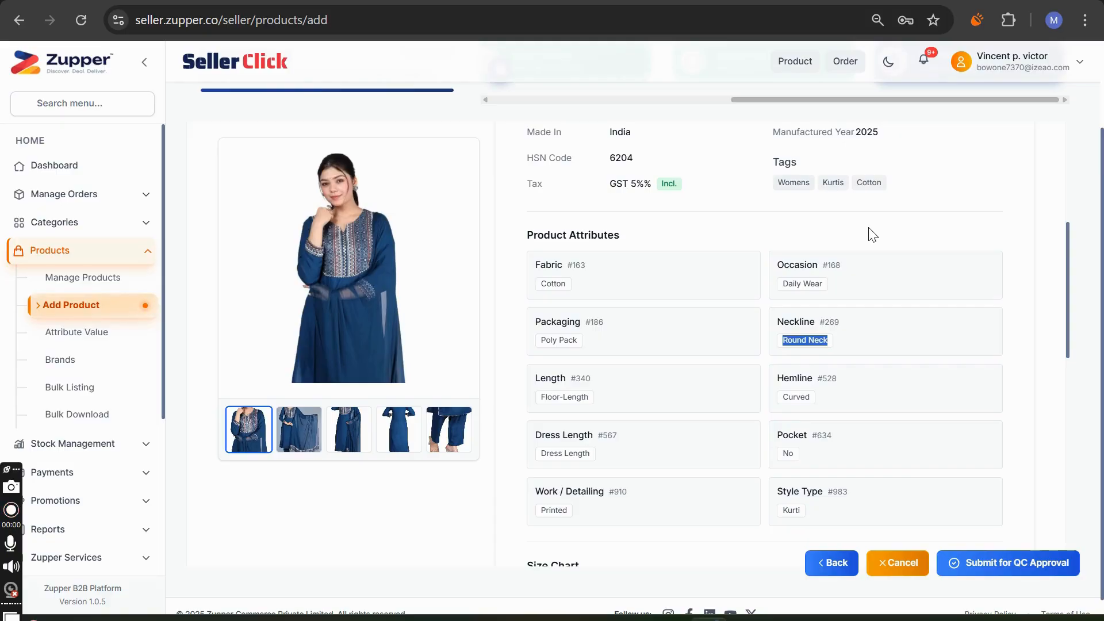
scroll(873, 235, up, 5)
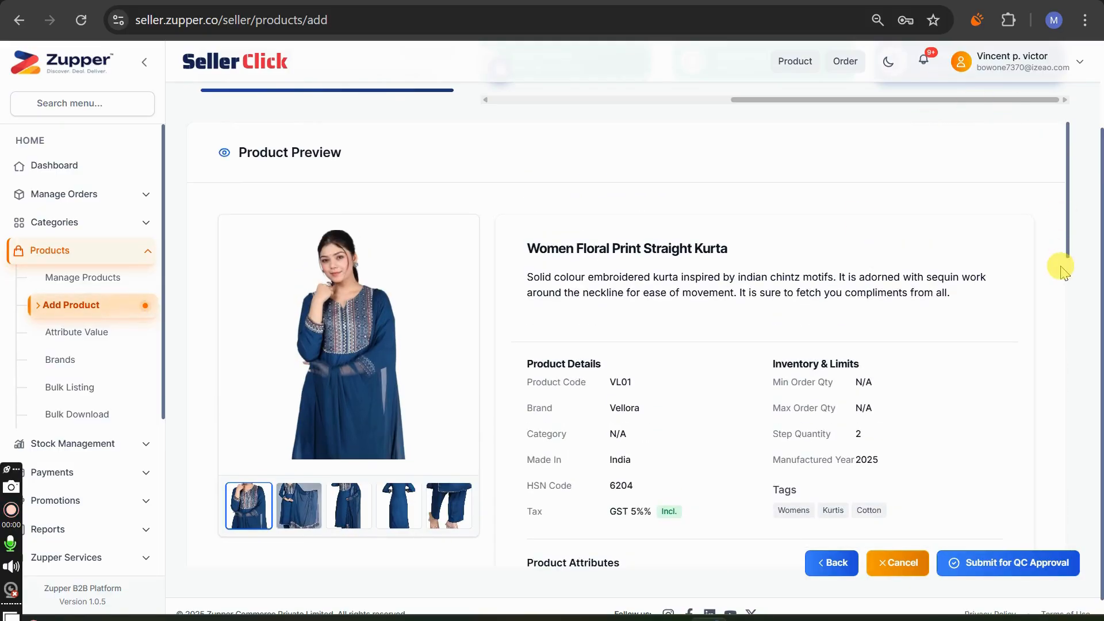
click(1010, 562)
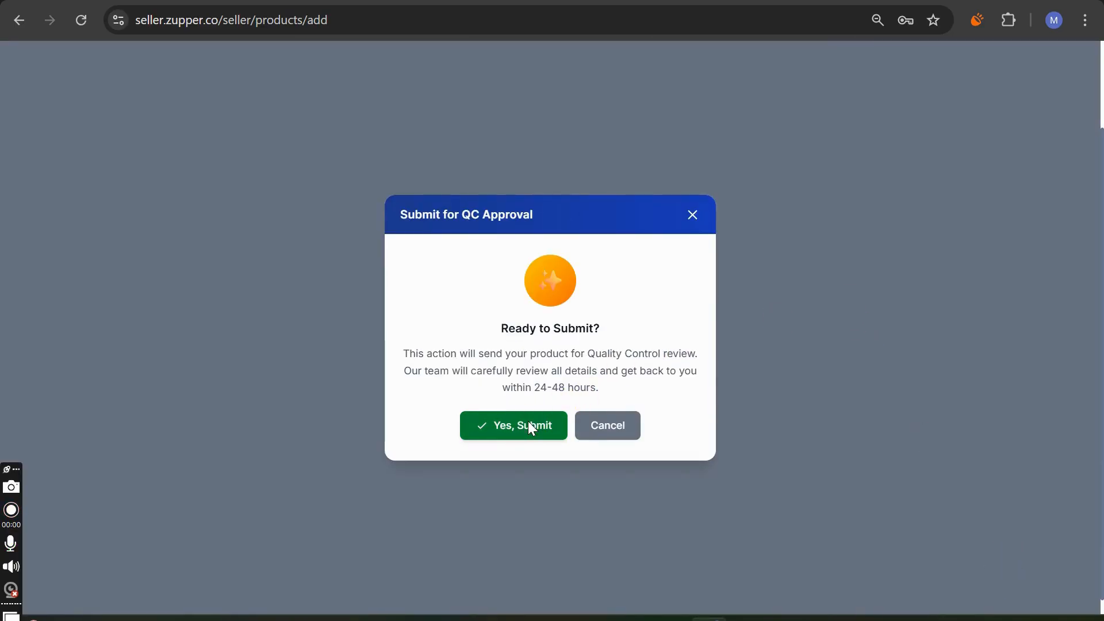
click(522, 425)
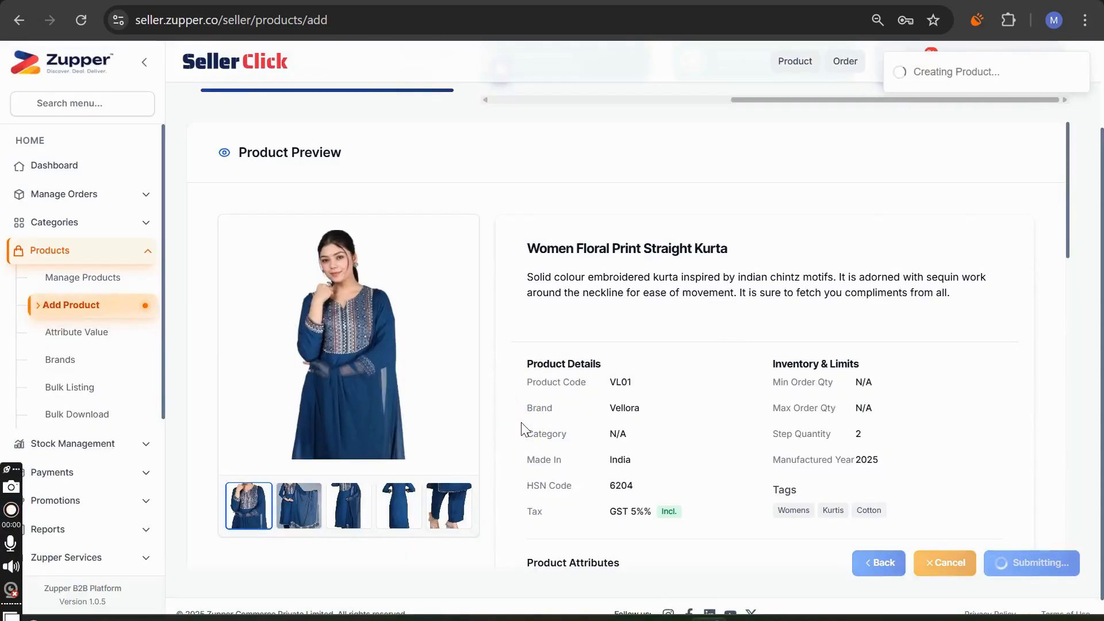